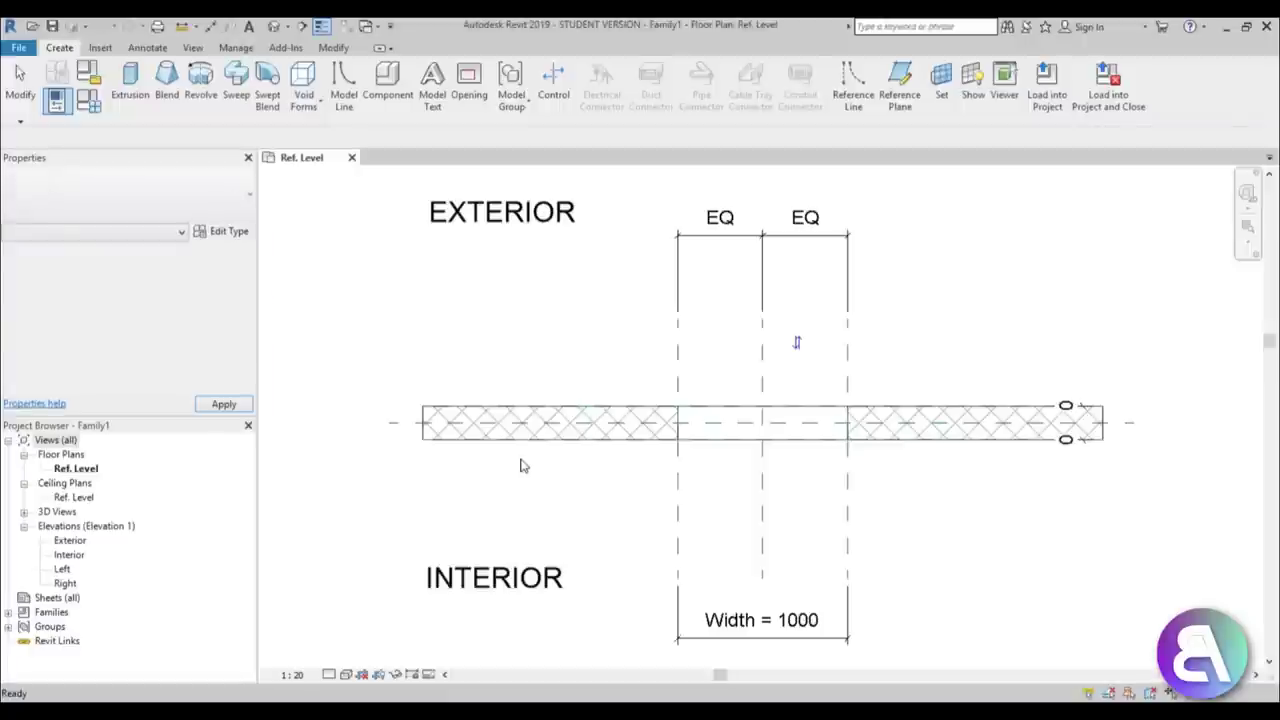
# Open the Exterior elevation and examine the host wall around the window opening
pyautogui.doubleClick(84, 541)
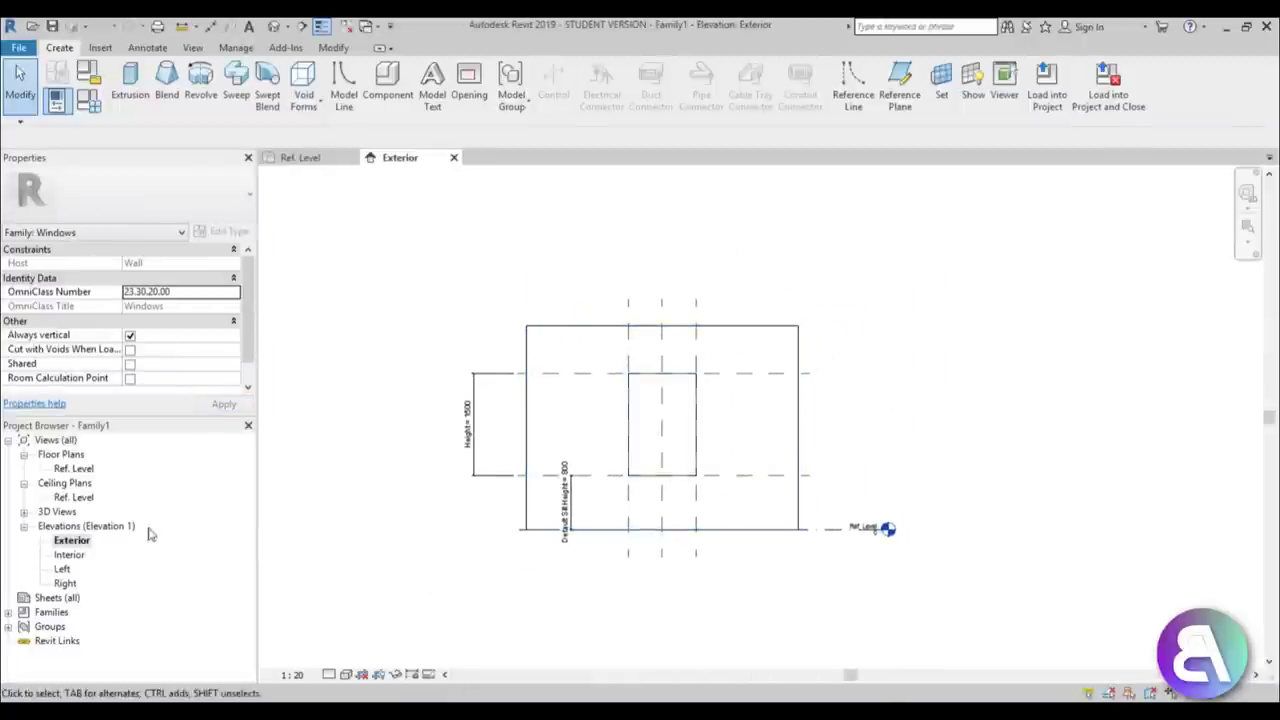
pyautogui.scroll(2, 685, 353)
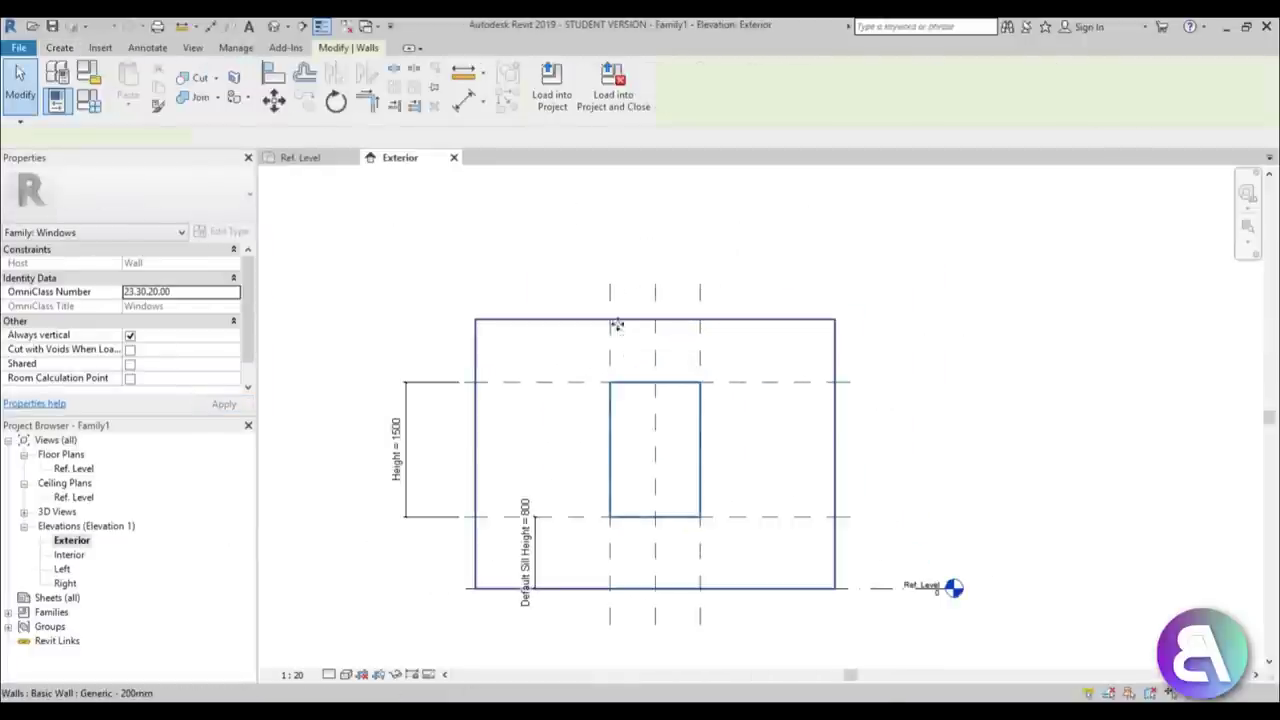
pyautogui.click(619, 331)
pyautogui.moveTo(722, 574); pyautogui.dragTo(755, 496, button='middle')
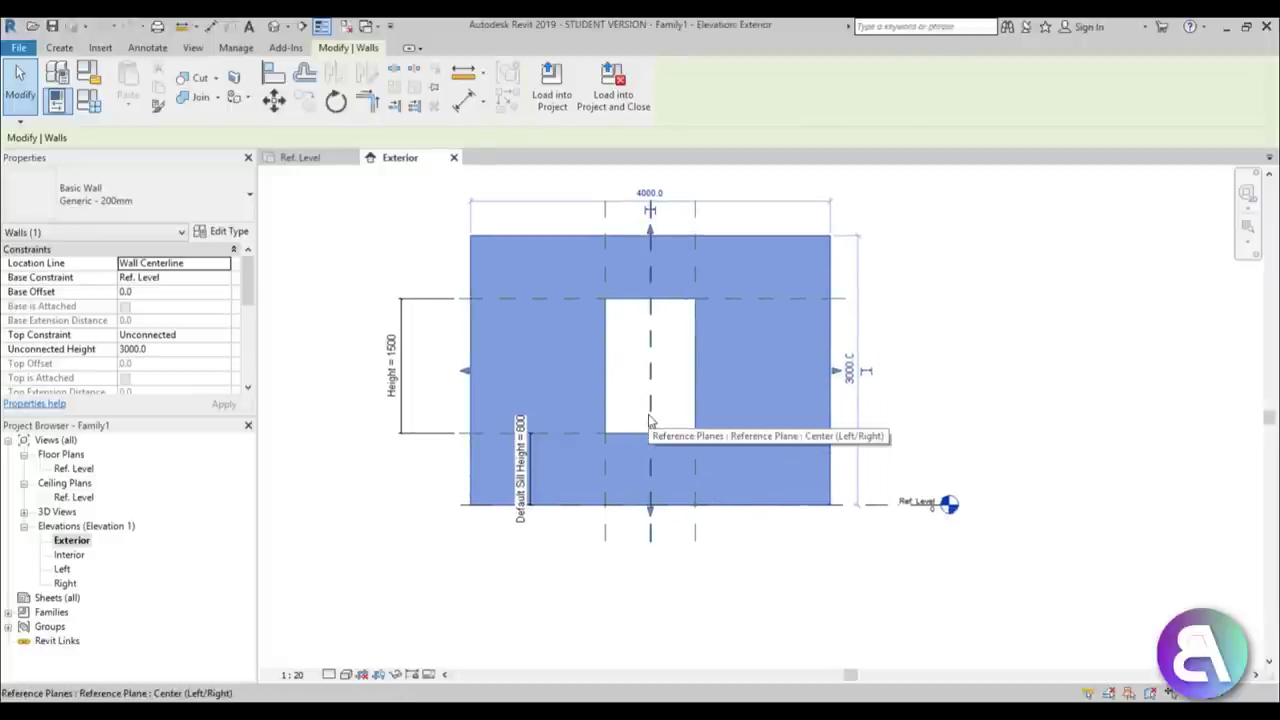
pyautogui.click(608, 368)
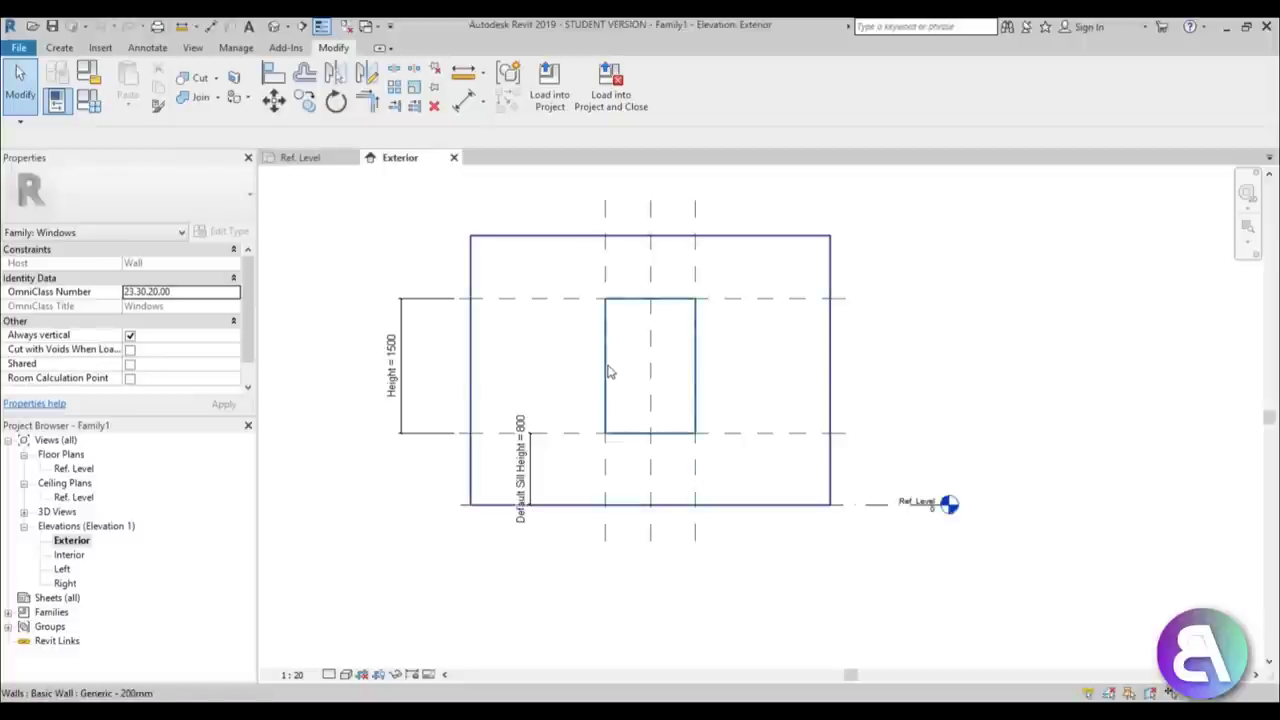
pyautogui.scroll(-3, 610, 370)
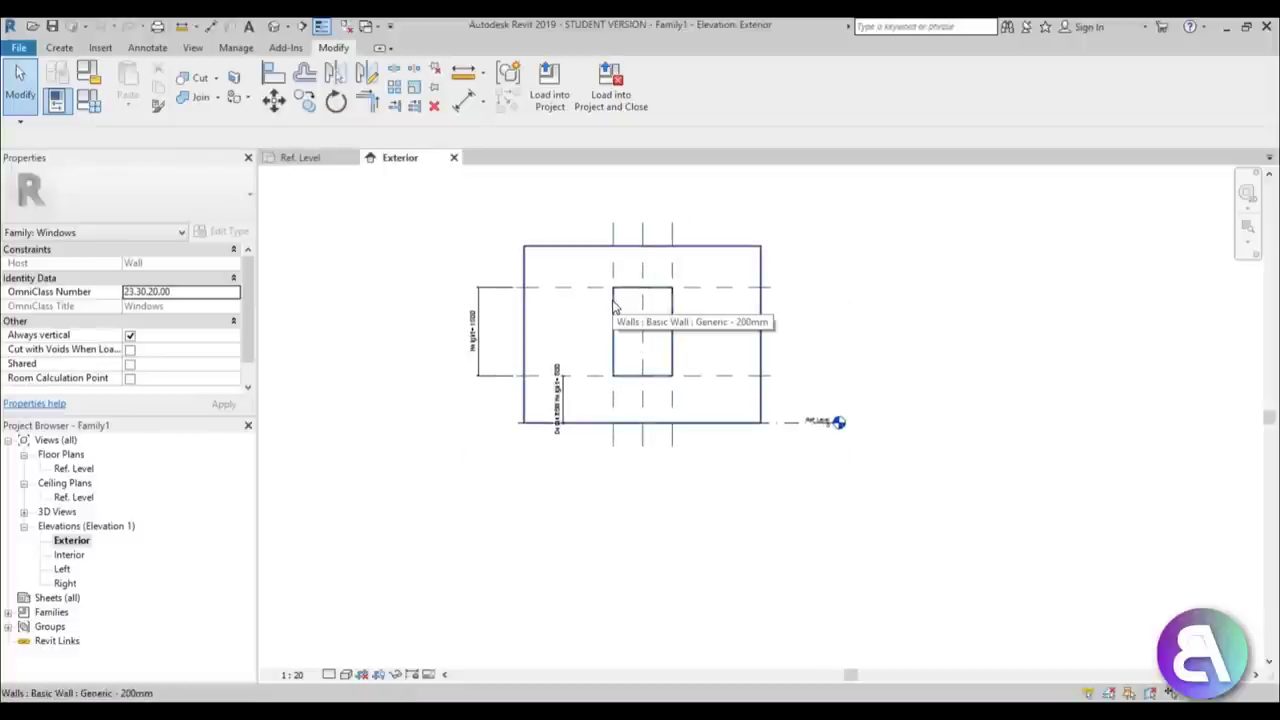
# Stretch the top of the host wall upward to an unconnected height of 4400
pyautogui.click(588, 253)
pyautogui.scroll(2, 587, 380)
pyautogui.moveTo(587, 381); pyautogui.dragTo(587, 282)
pyautogui.scroll(2, 602, 405)
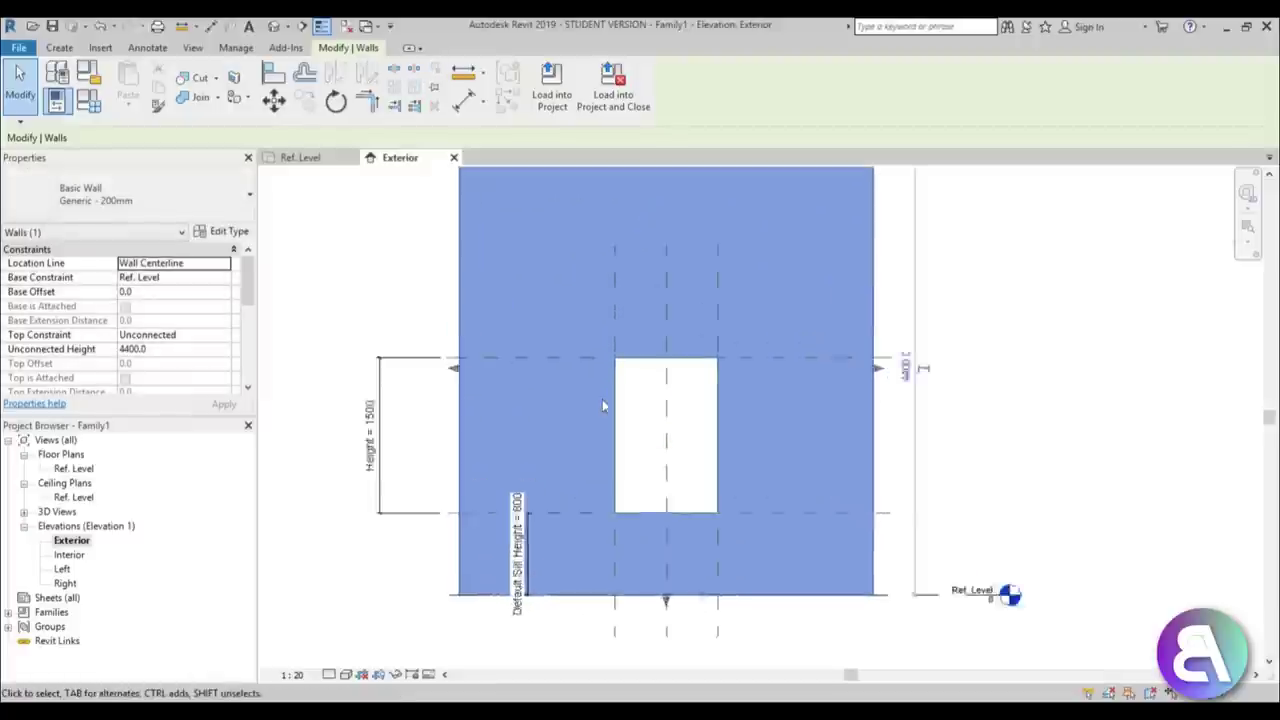
pyautogui.scroll(1, 602, 405)
pyautogui.press('Escape')
pyautogui.moveTo(650, 408); pyautogui.dragTo(637, 398, button='middle')
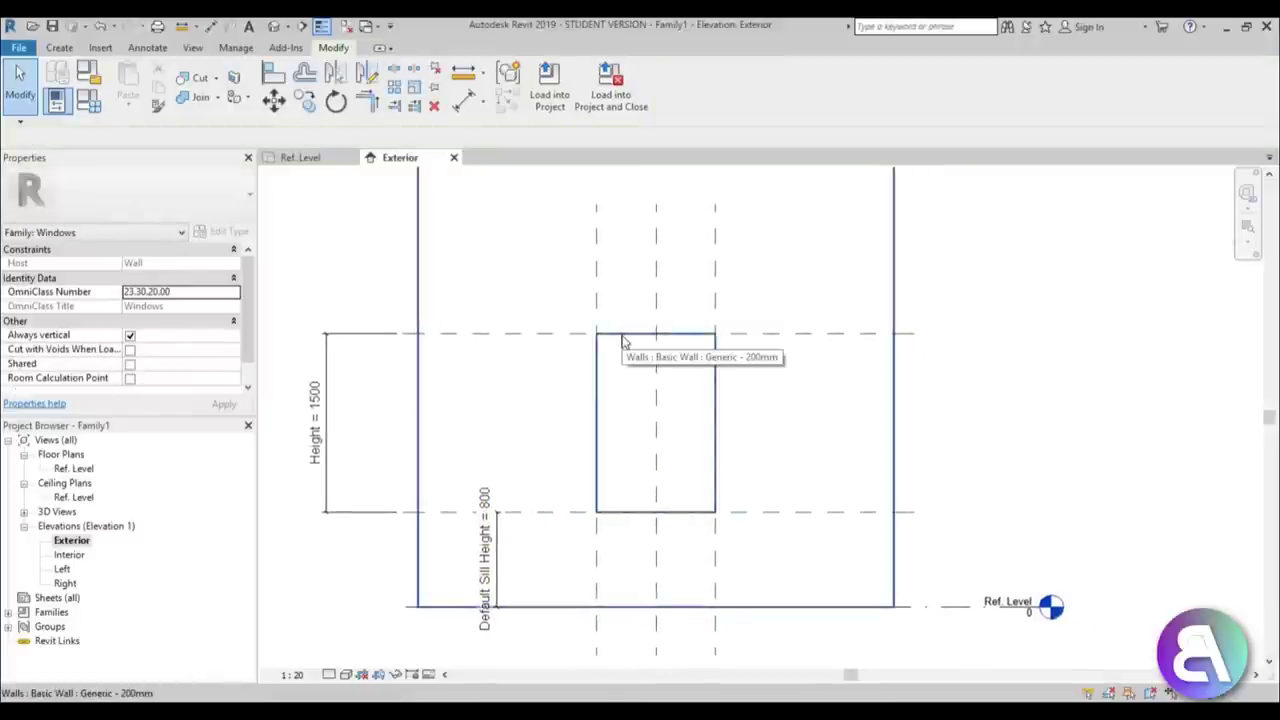
# Select the opening cut in the host wall and open its boundary sketch for editing
pyautogui.press('Tab')
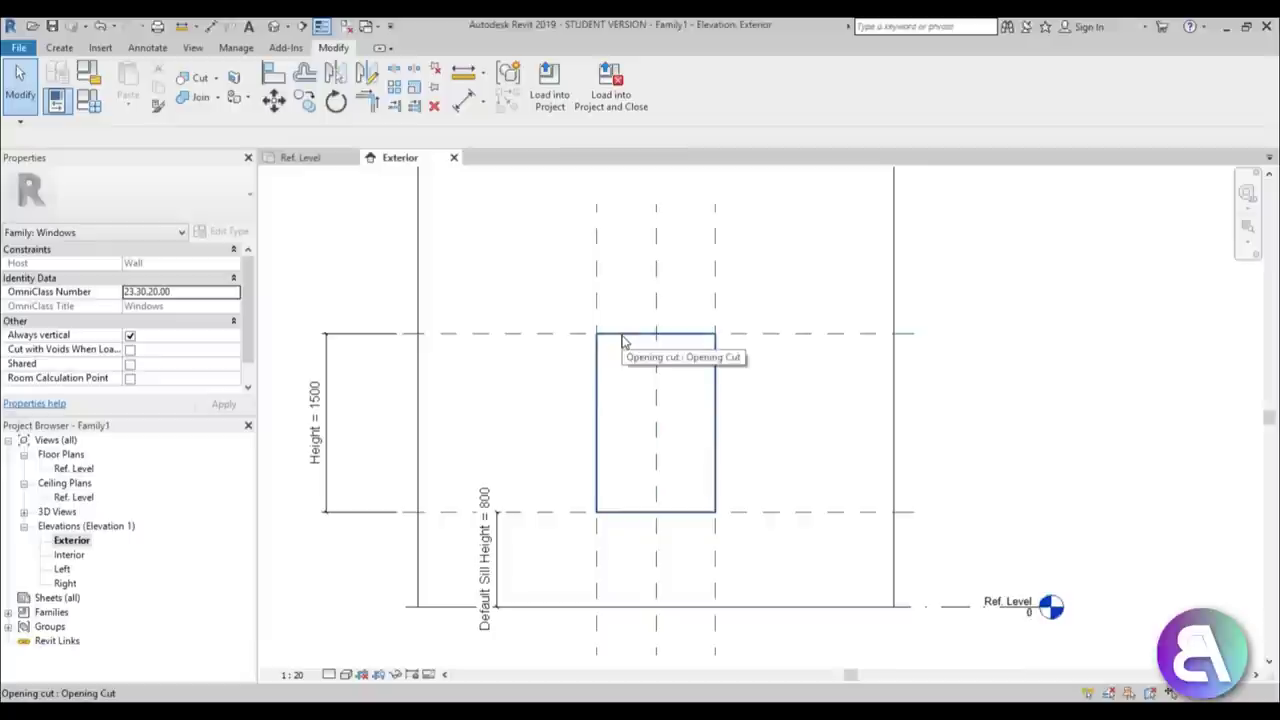
pyautogui.click(622, 341)
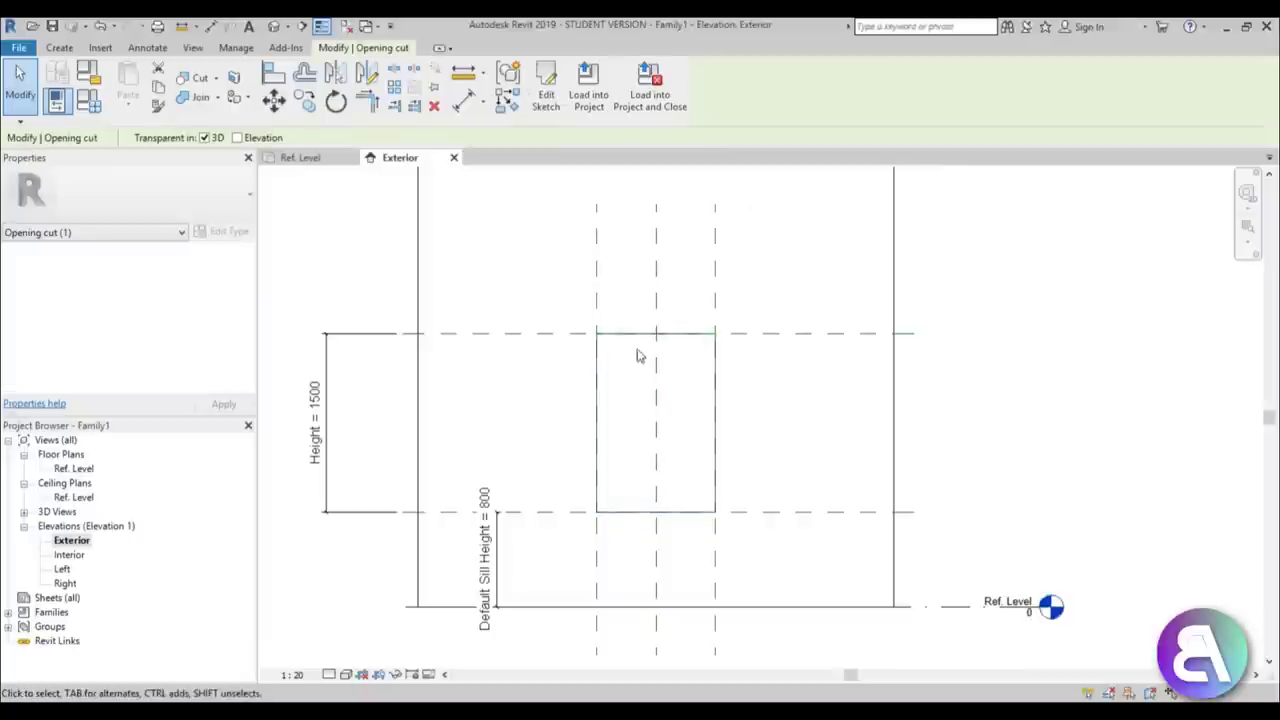
pyautogui.click(546, 90)
pyautogui.scroll(-2, 703, 447)
pyautogui.scroll(1, 637, 503)
pyautogui.scroll(3, 611, 423)
pyautogui.scroll(-1, 634, 392)
pyautogui.scroll(2, 629, 411)
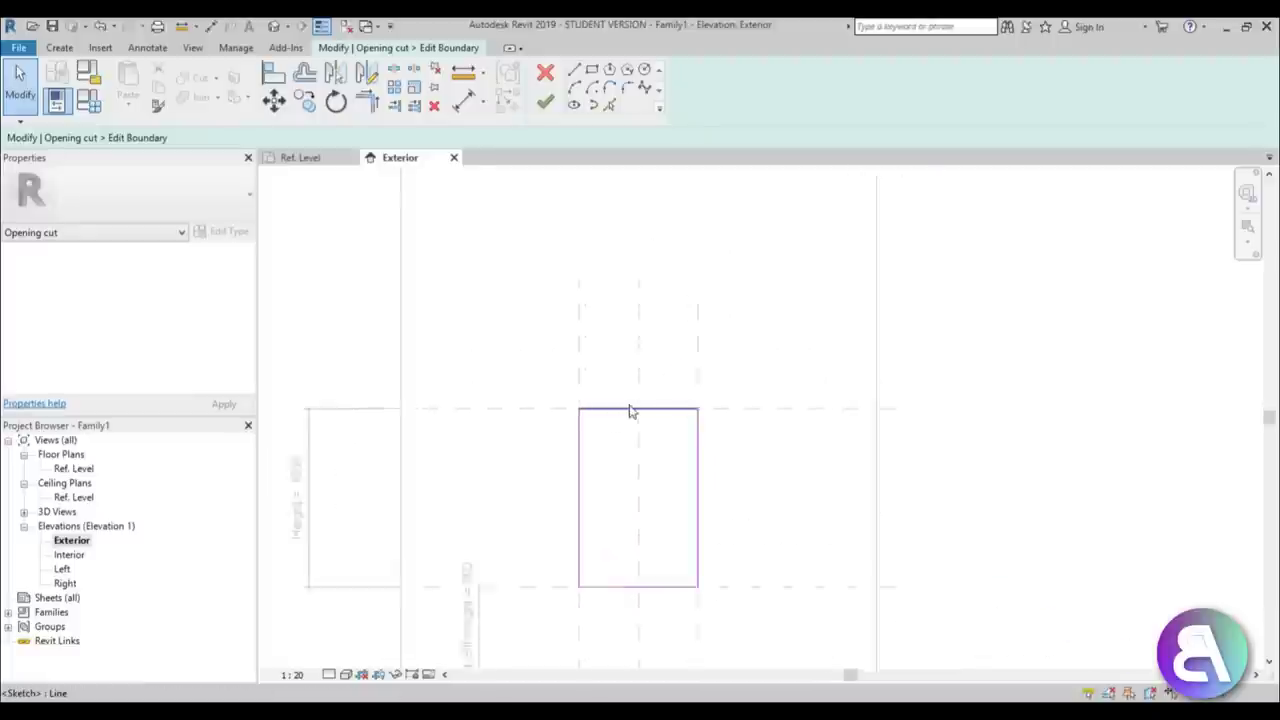
# Draw a start-end-radius arc from the centre plane above the opening down to its upper-left corner
pyautogui.click(576, 89)
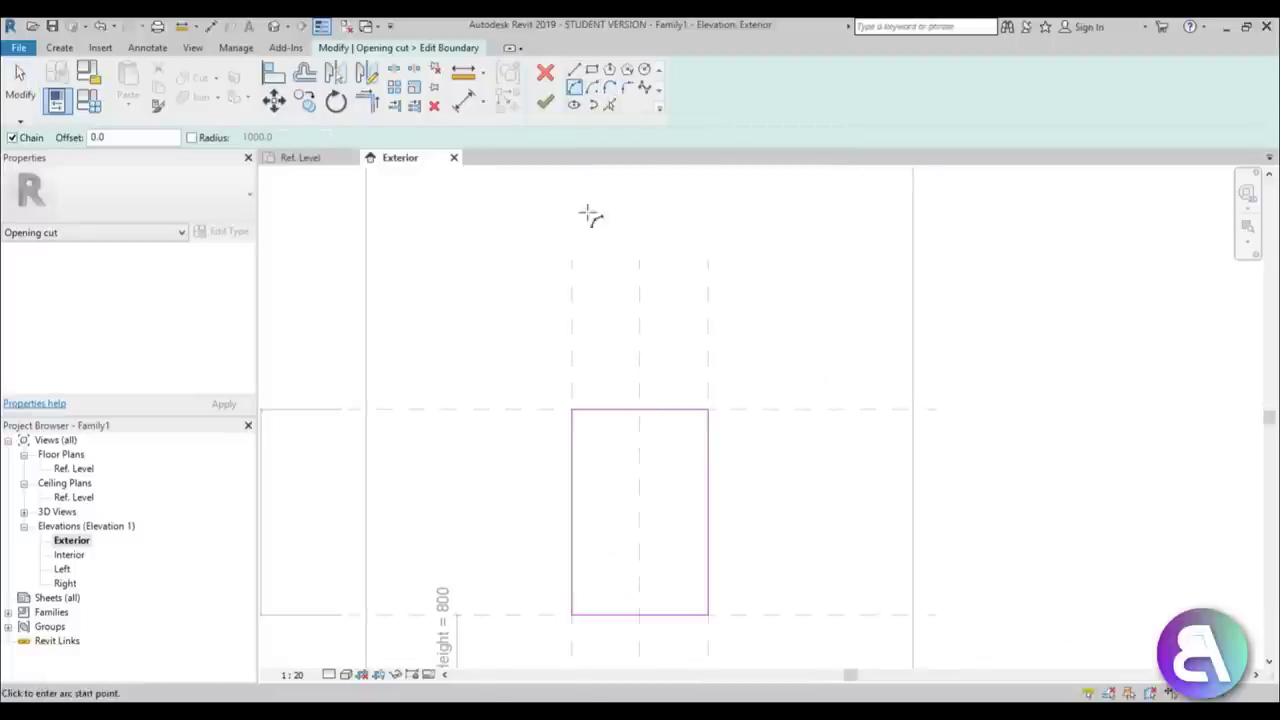
pyautogui.click(641, 277)
pyautogui.click(571, 409)
pyautogui.click(606, 314)
pyautogui.scroll(-2, 677, 383)
pyautogui.press('Escape')
pyautogui.scroll(2, 648, 363)
# Mirror the arc about the Center (Left/Right) reference plane to form a pointed arch
pyautogui.click(622, 330)
pyautogui.press('m')
pyautogui.press('m')
pyautogui.click(657, 412)
pyautogui.press('Escape')
# Delete the horizontal boundary line beneath the pointed arch and finish the opening sketch
pyautogui.click(651, 436)
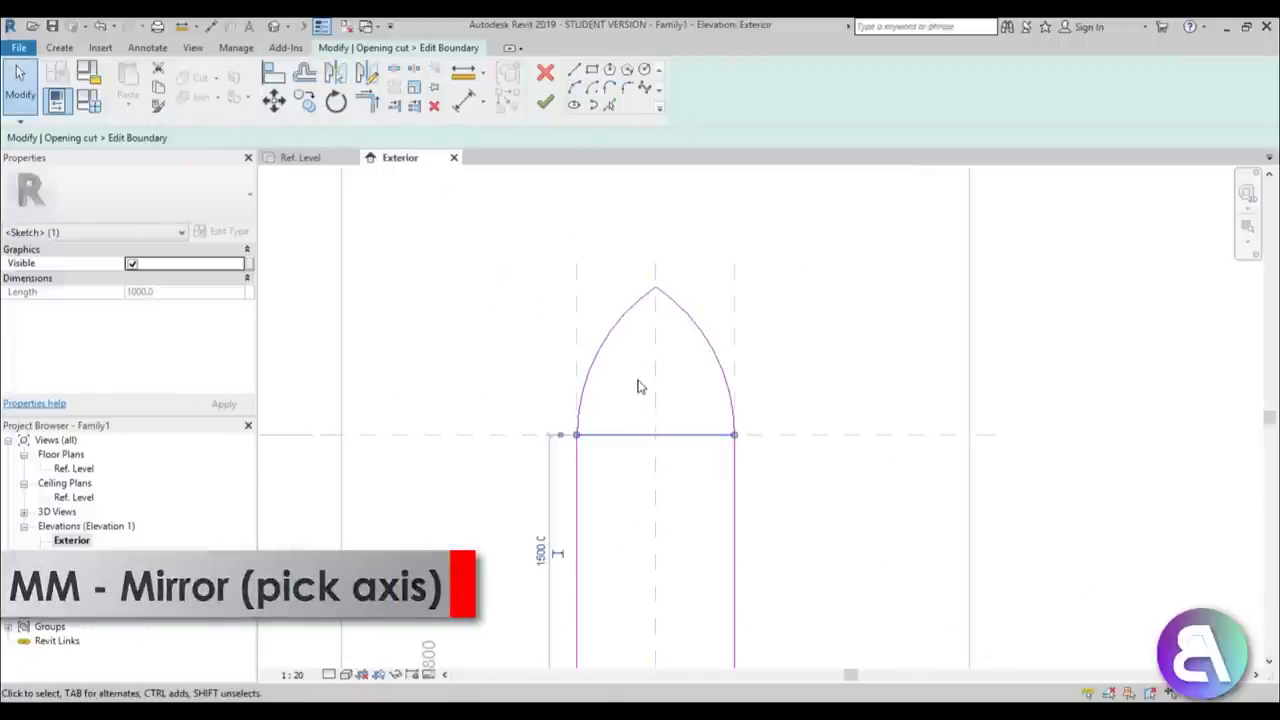
pyautogui.press('Escape')
pyautogui.scroll(-2, 636, 400)
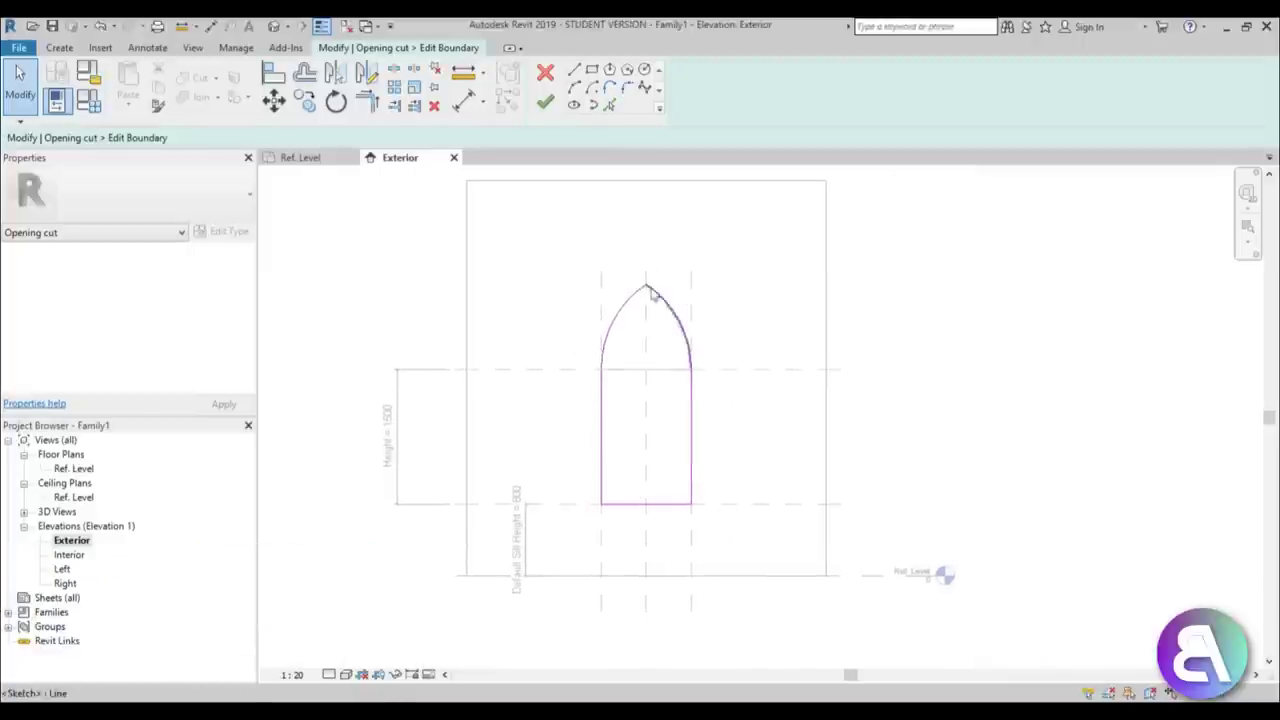
pyautogui.scroll(3, 651, 349)
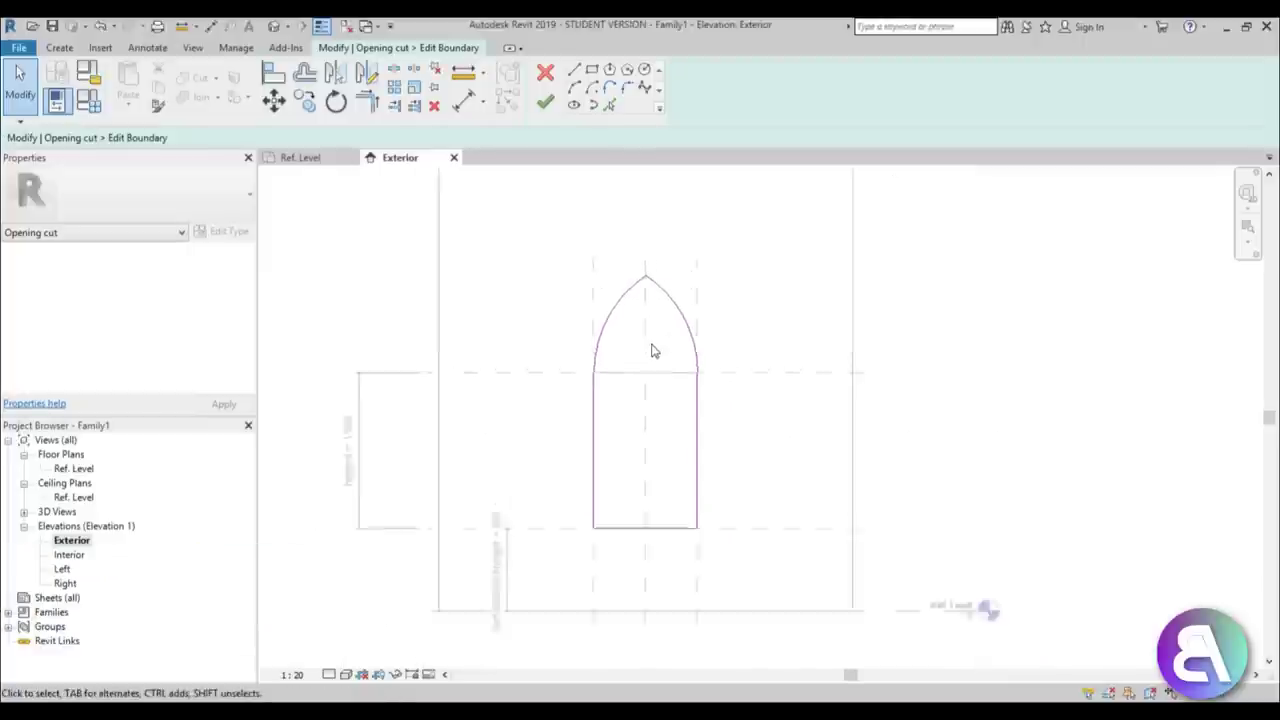
pyautogui.click(545, 101)
pyautogui.press('Escape')
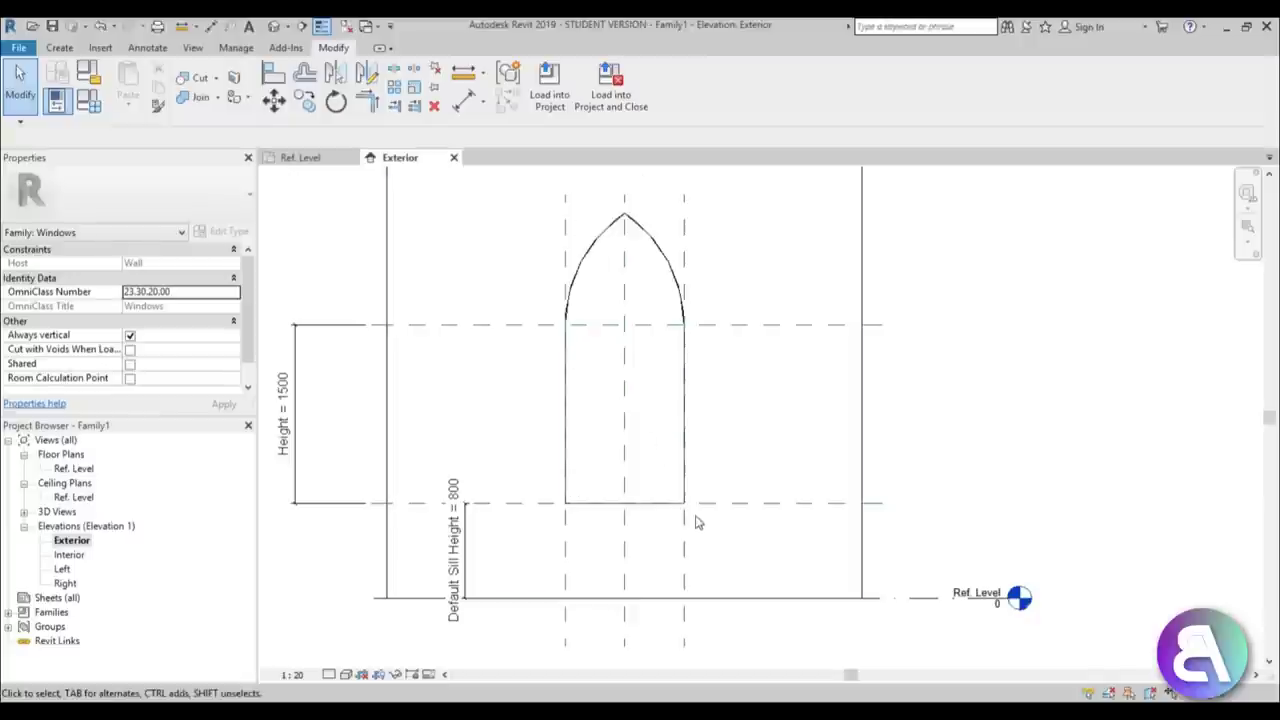
pyautogui.scroll(-1, 650, 408)
pyautogui.moveTo(655, 409); pyautogui.dragTo(606, 453, button='middle')
pyautogui.scroll(1, 628, 392)
pyautogui.scroll(1, 611, 406)
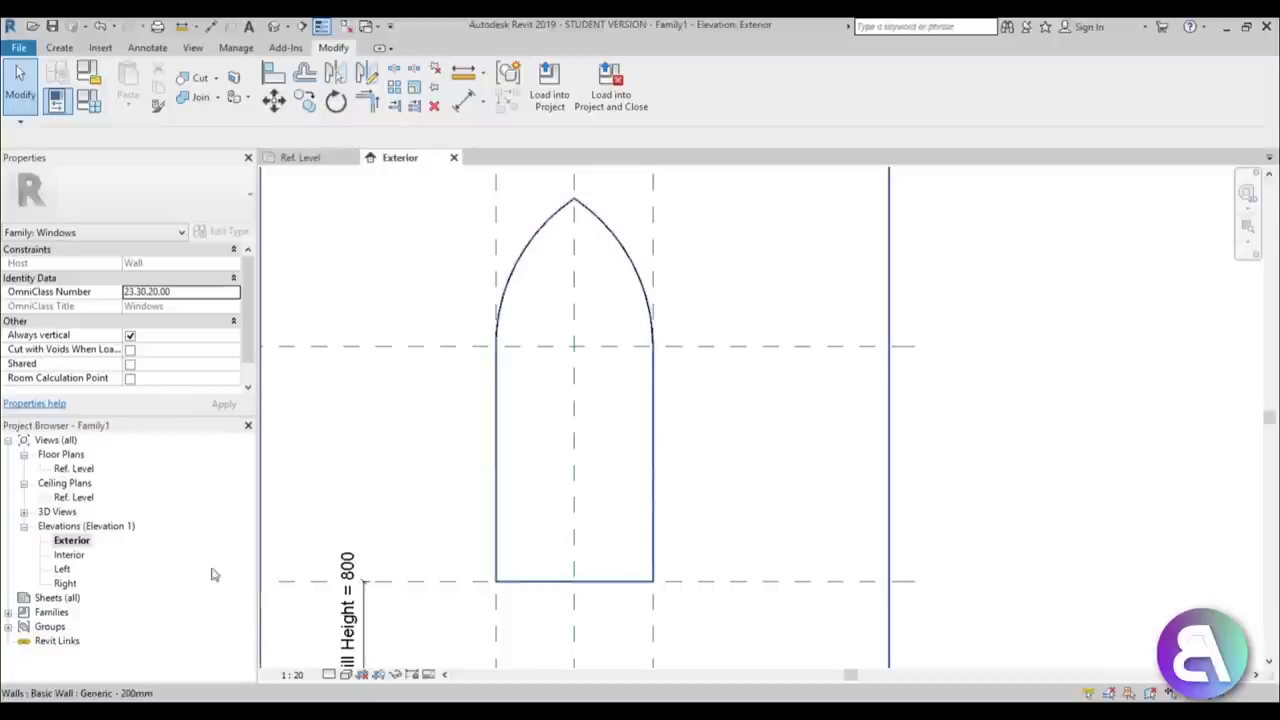
# Open the Ref. Level floor plan and check the name of the reference plane running along the wall's centre
pyautogui.doubleClick(74, 470)
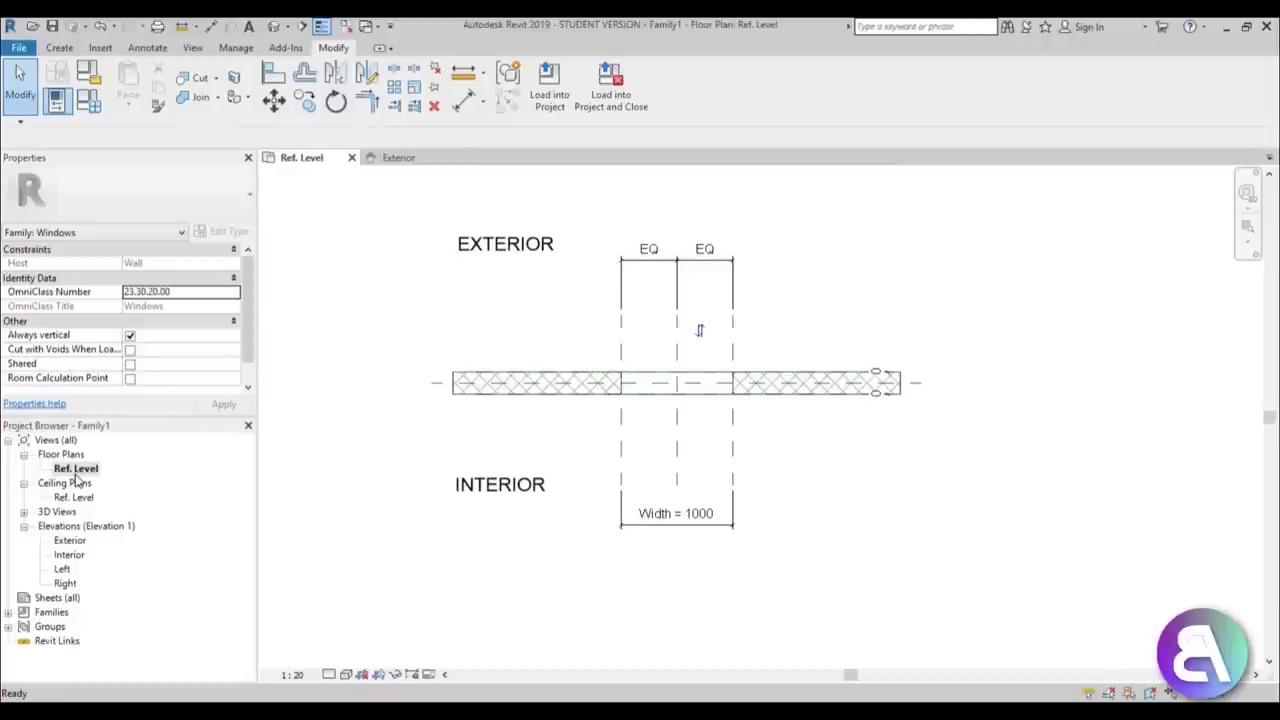
pyautogui.scroll(3, 526, 352)
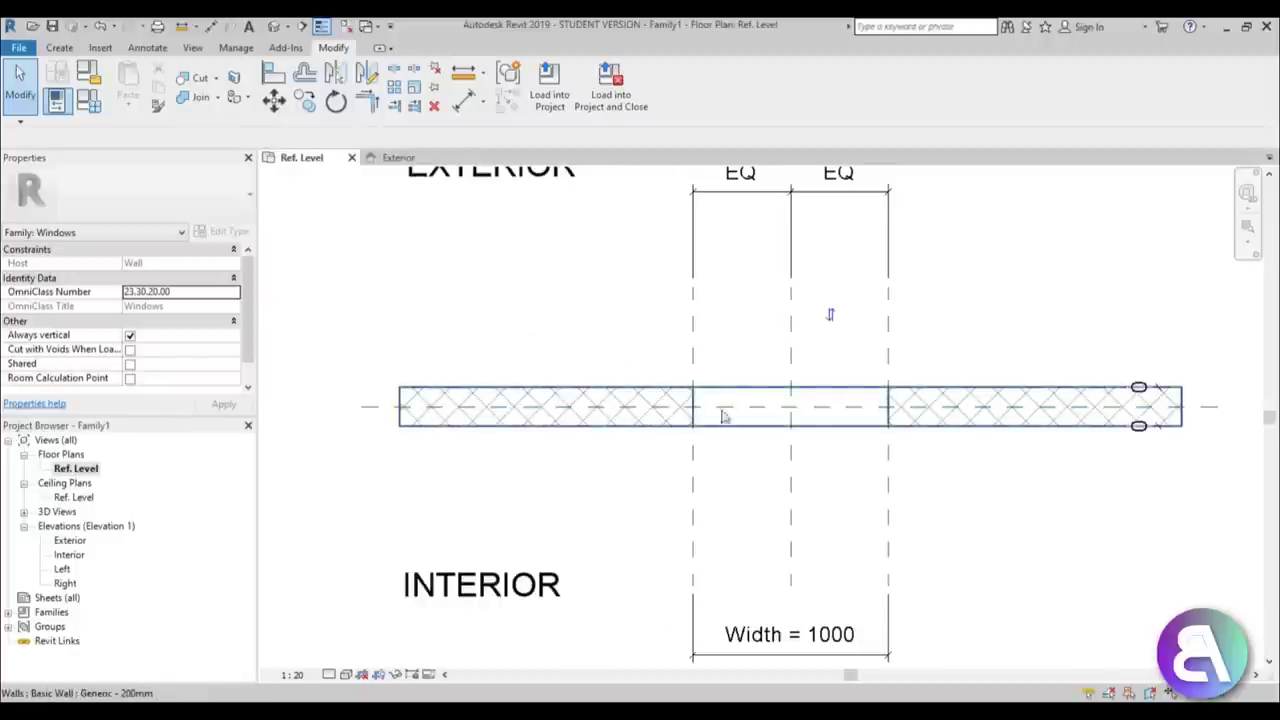
pyautogui.click(1224, 413)
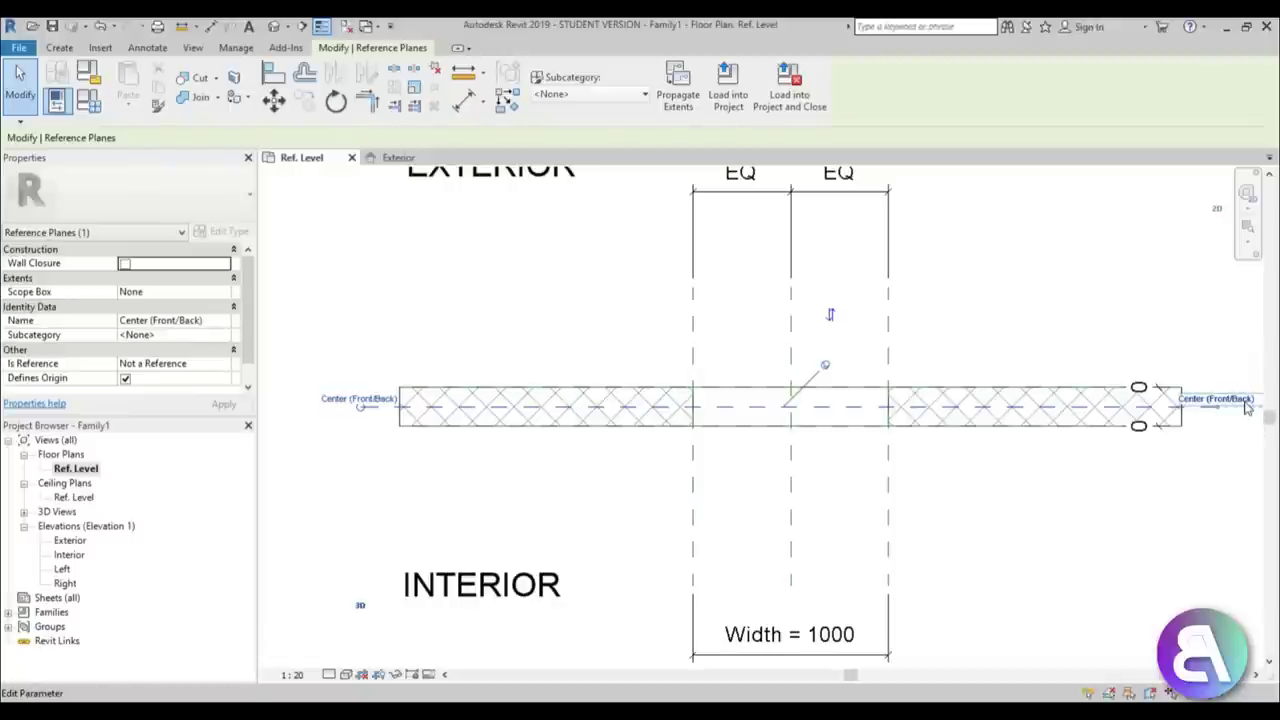
pyautogui.click(1031, 564)
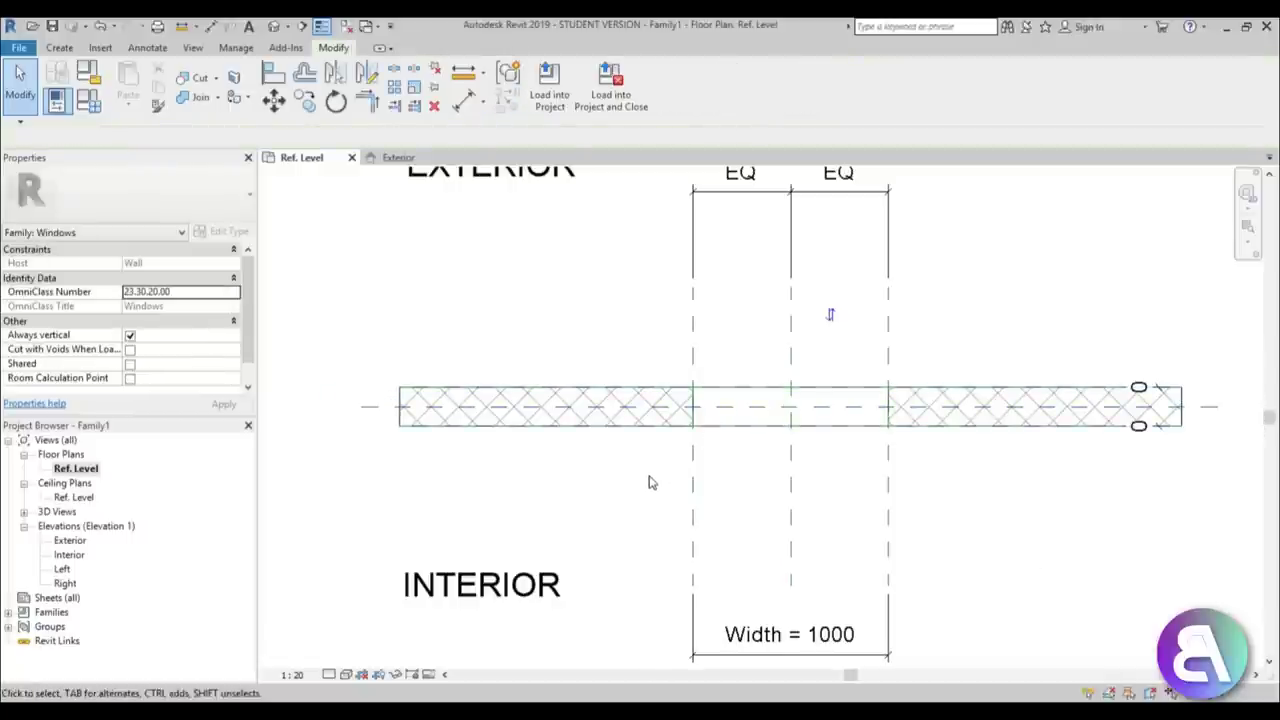
pyautogui.scroll(-2, 651, 480)
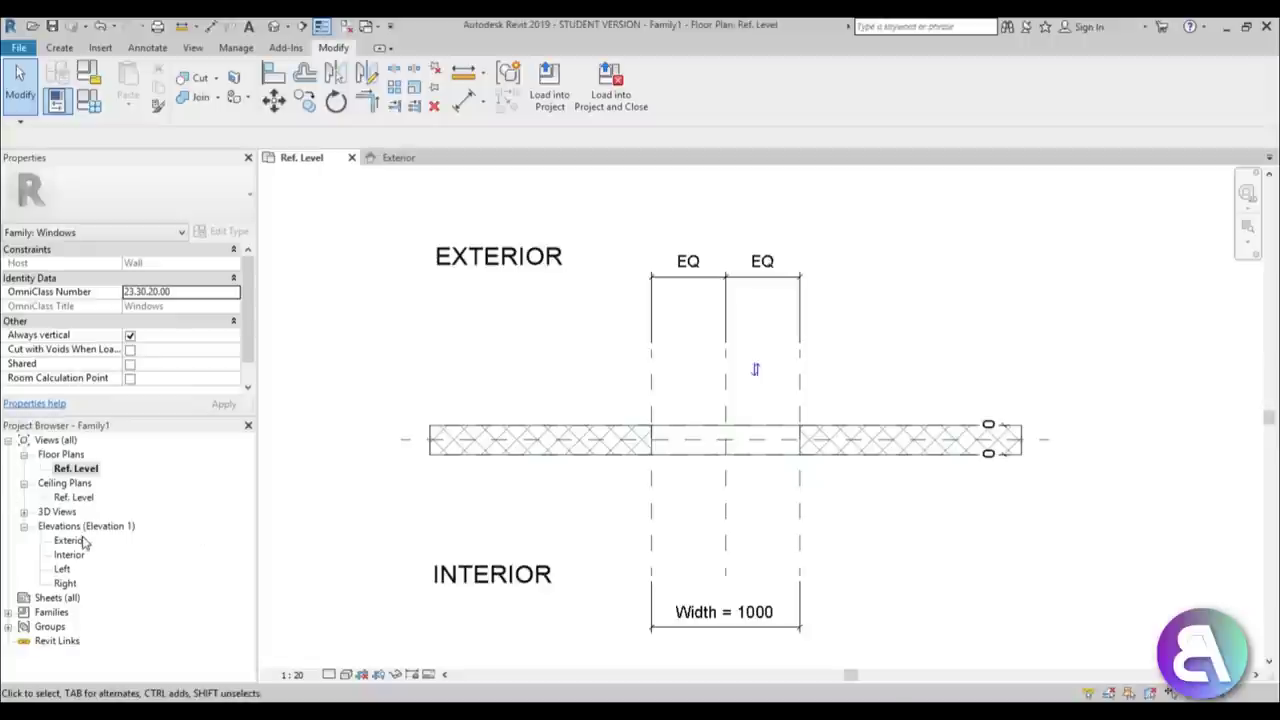
# Start a sweep with a sketched path in the Exterior elevation, using Reference Plane : Center (Front/Back) as the work plane
pyautogui.doubleClick(72, 540)
pyautogui.click(59, 48)
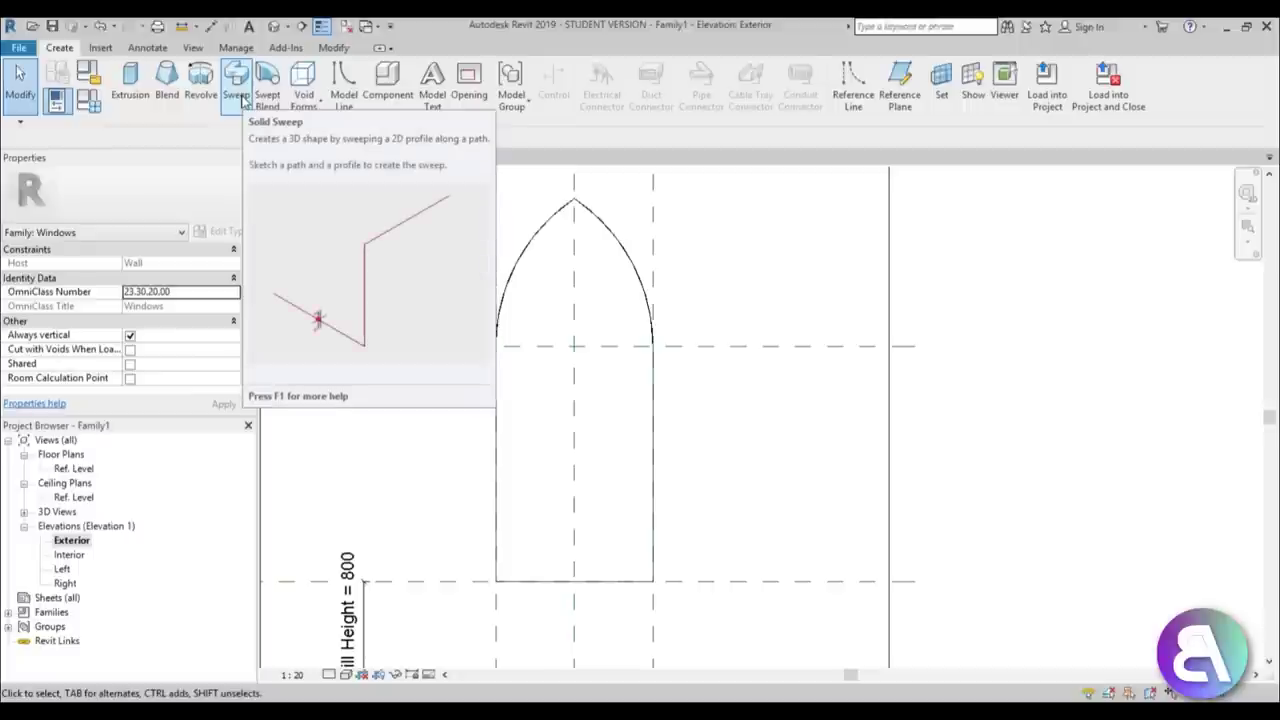
pyautogui.click(238, 90)
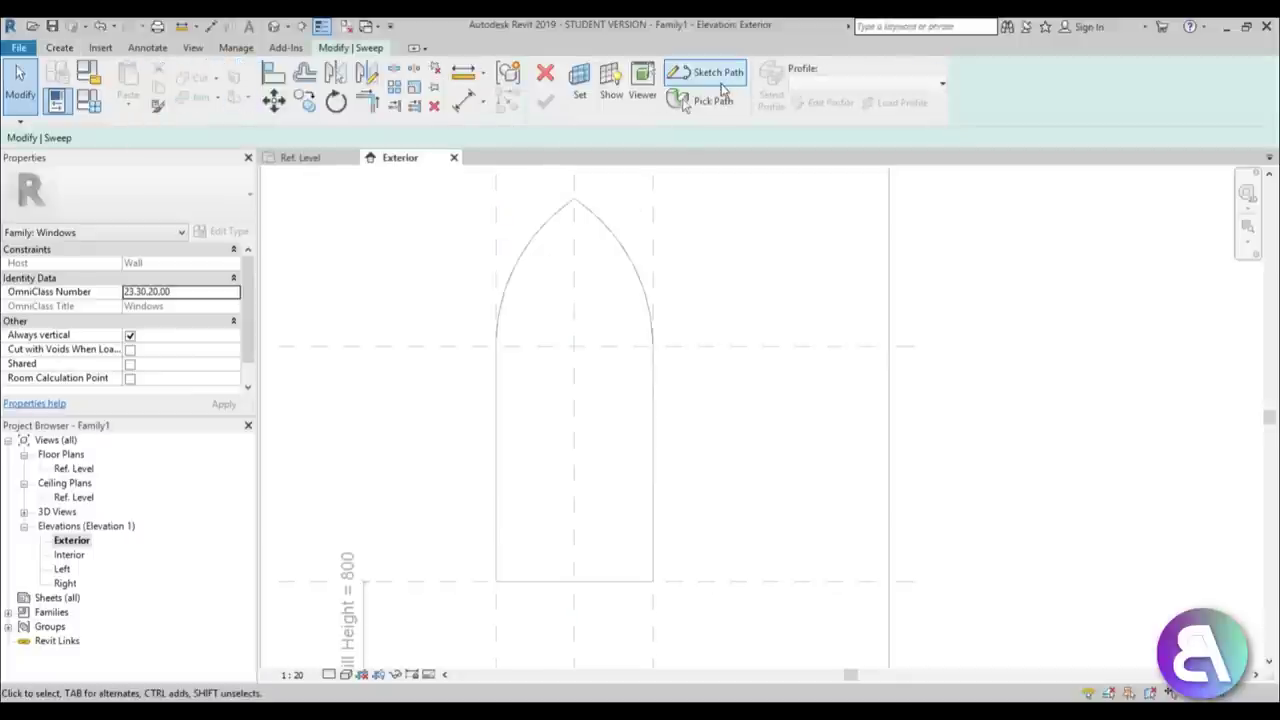
pyautogui.click(718, 74)
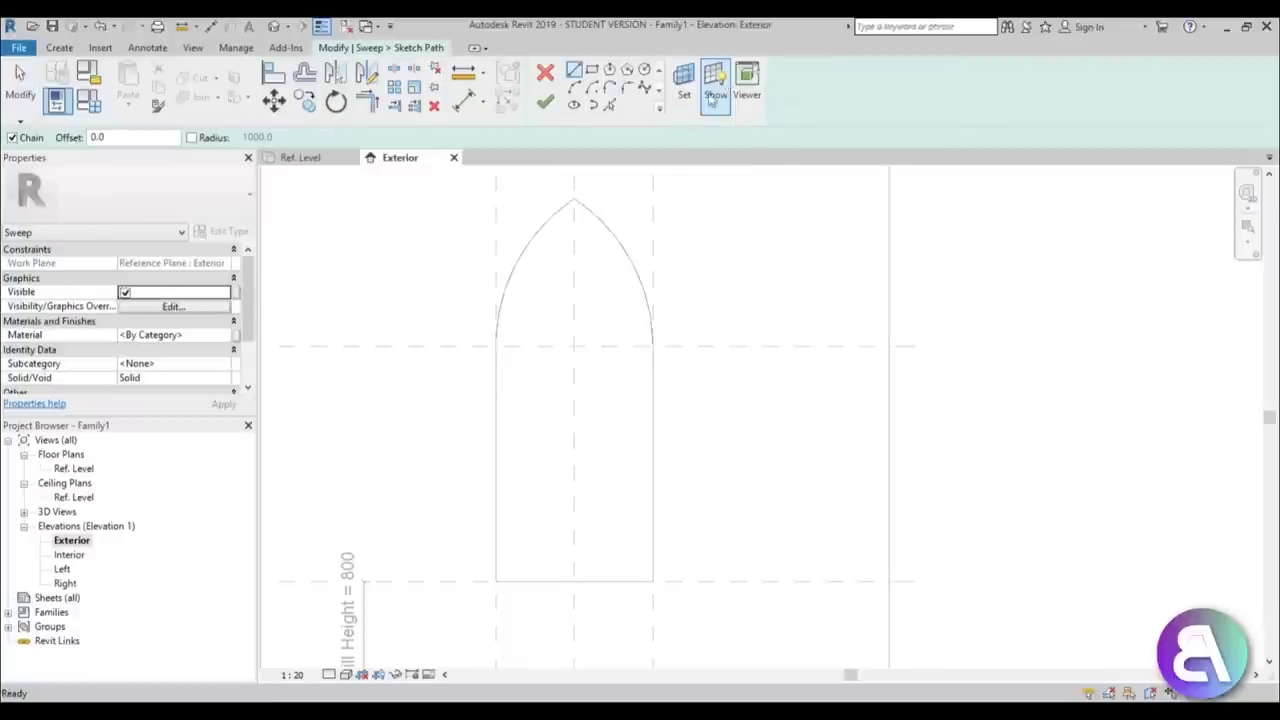
pyautogui.click(687, 105)
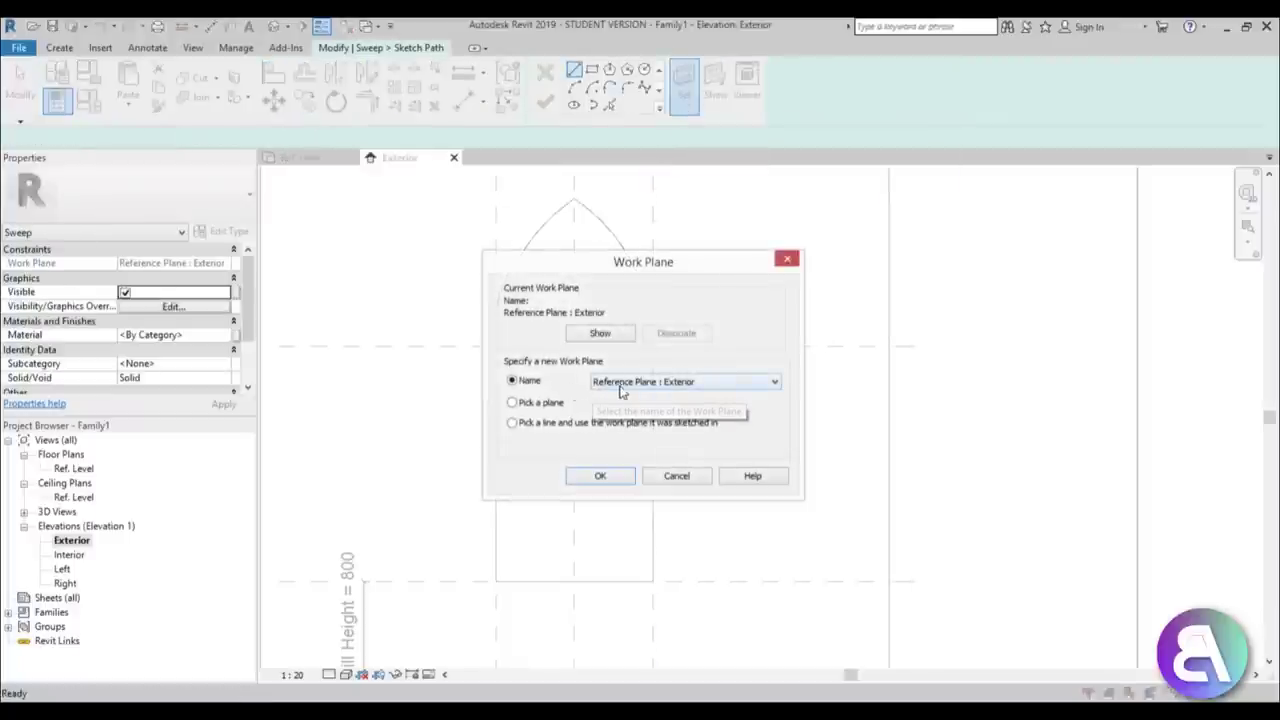
pyautogui.click(658, 382)
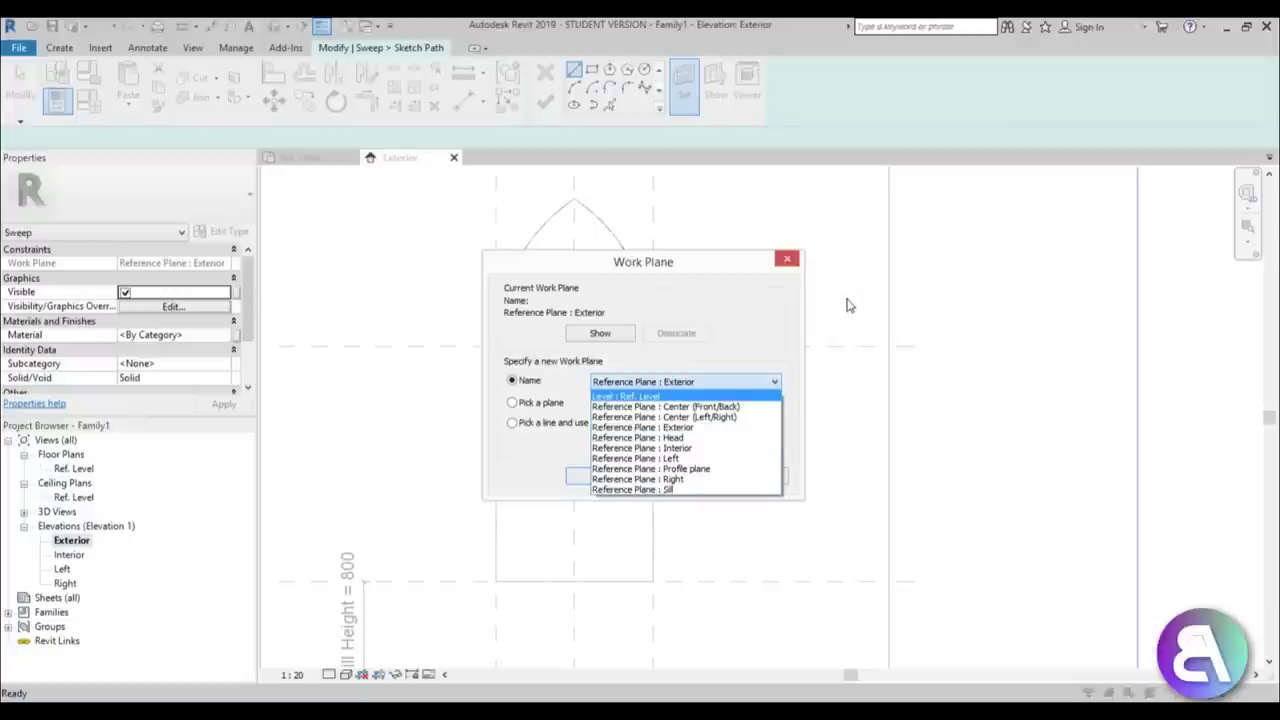
pyautogui.click(668, 407)
pyautogui.click(604, 476)
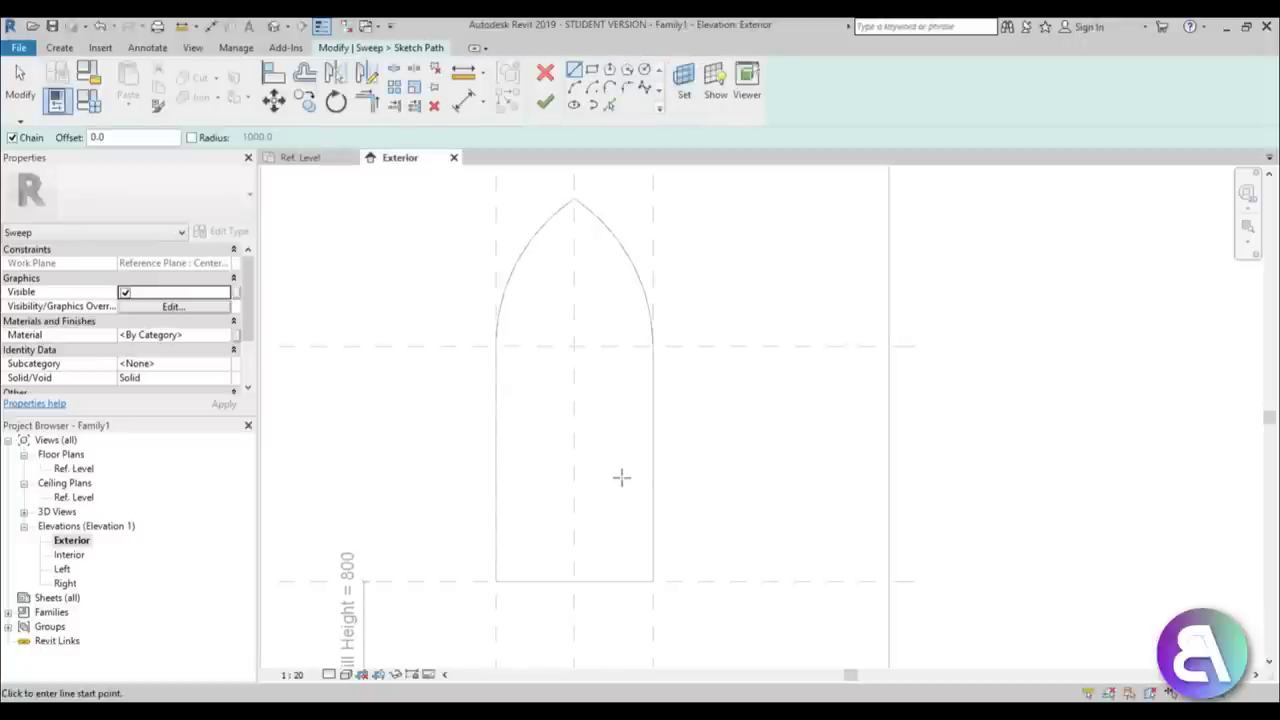
# Create the sweep path by picking the opening's two sides, sill line and both arch arcs
pyautogui.press('p')
pyautogui.press('l')
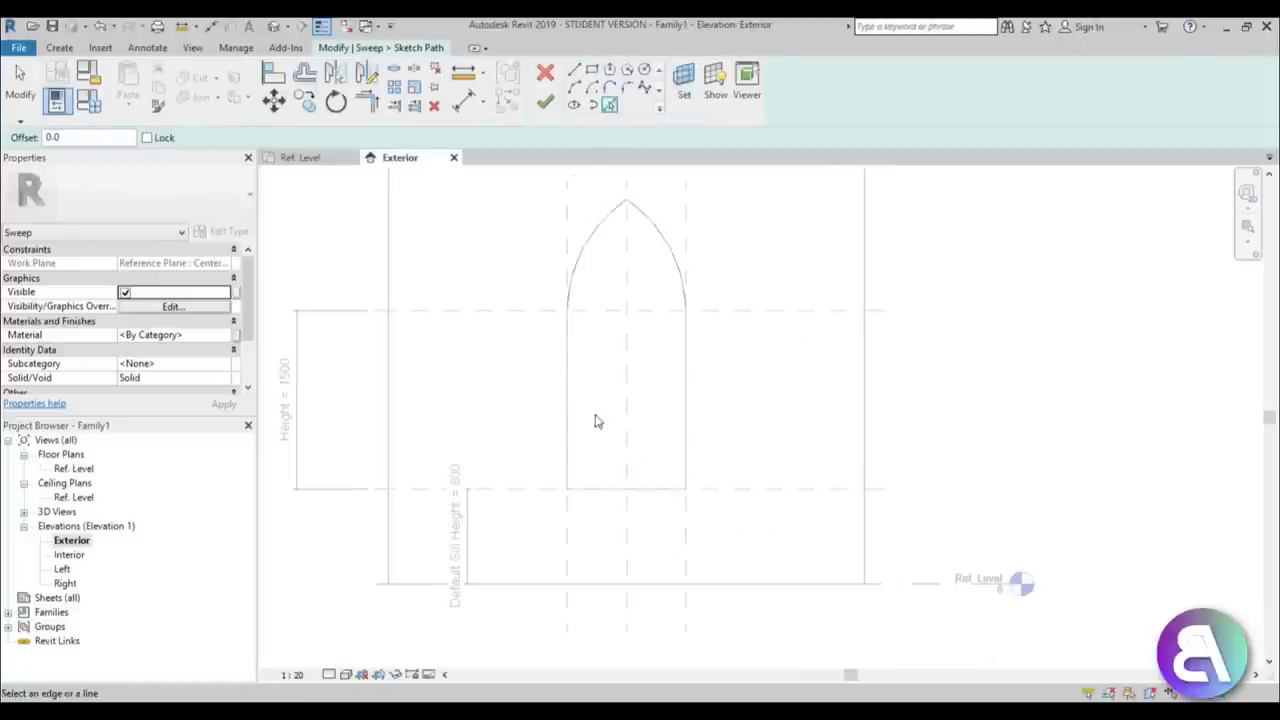
pyautogui.click(567, 433)
pyautogui.click(625, 489)
pyautogui.click(685, 430)
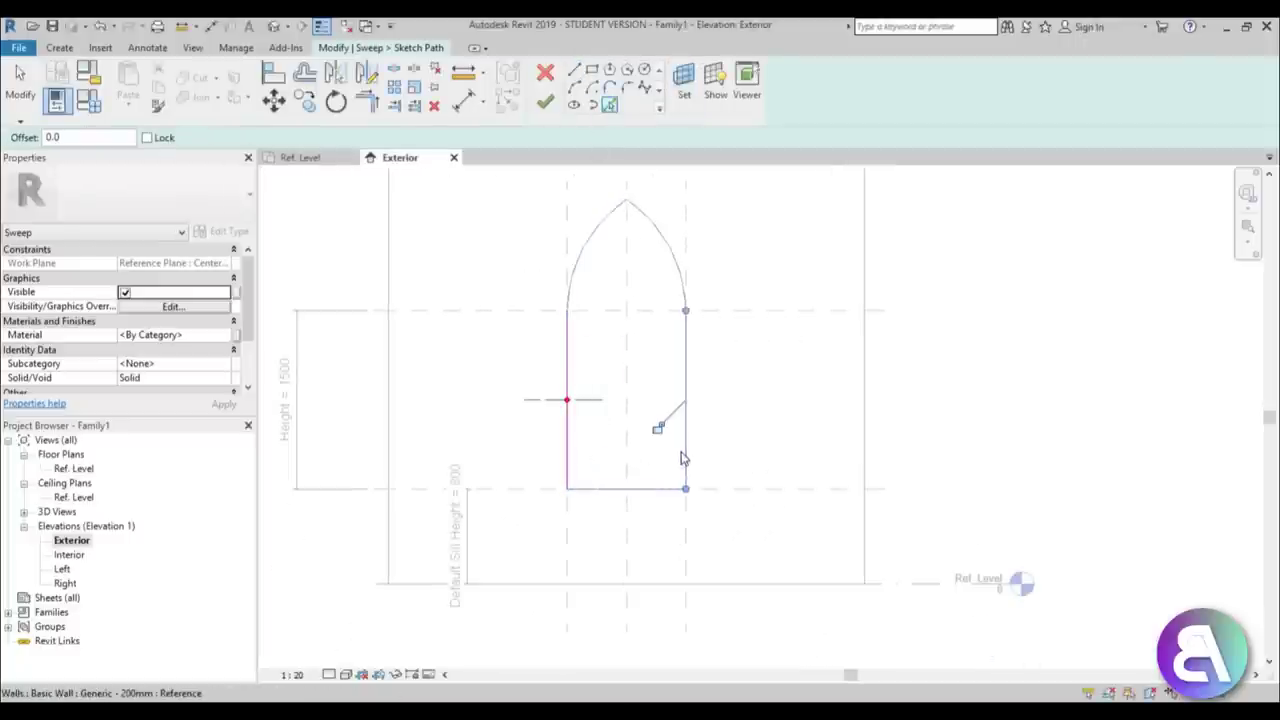
pyautogui.click(596, 270)
pyautogui.click(641, 272)
pyautogui.scroll(4, 639, 269)
pyautogui.scroll(-1, 639, 269)
pyautogui.press('Escape')
# Move the path's two arch arcs straight down along the centre plane, below the opening's own arch
pyautogui.moveTo(646, 256); pyautogui.dragTo(503, 201)
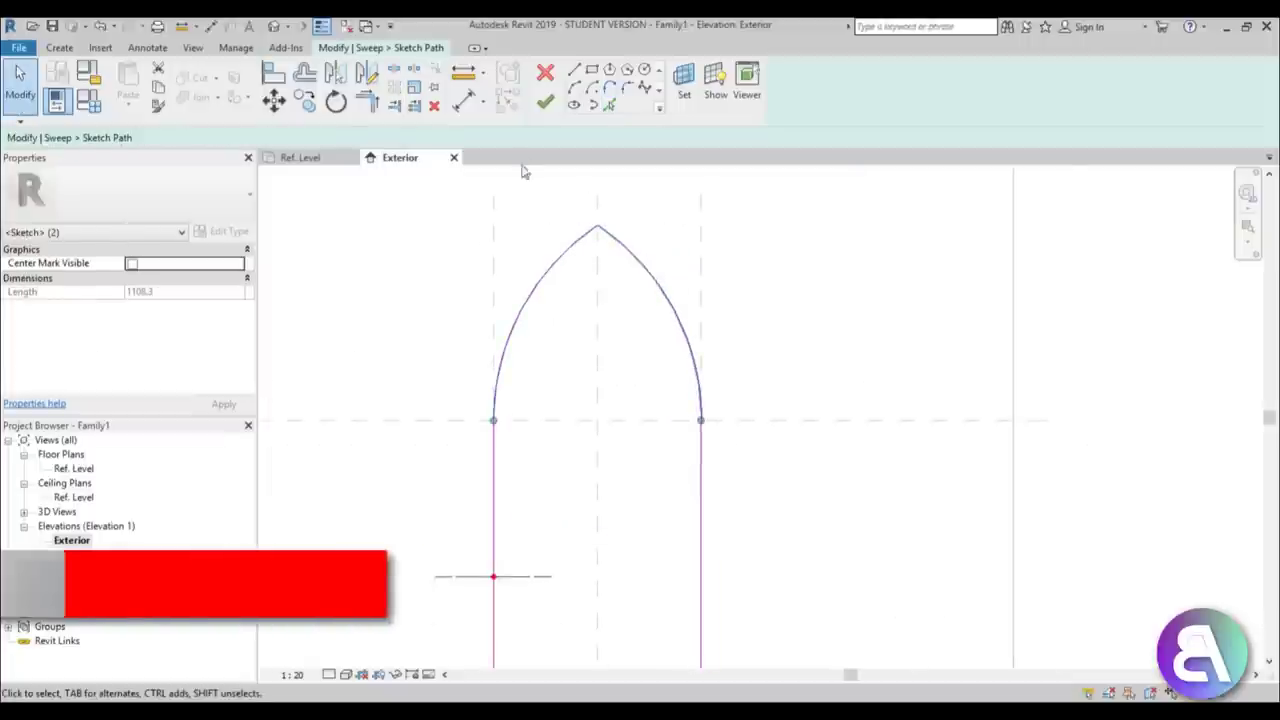
pyautogui.press('m')
pyautogui.press('v')
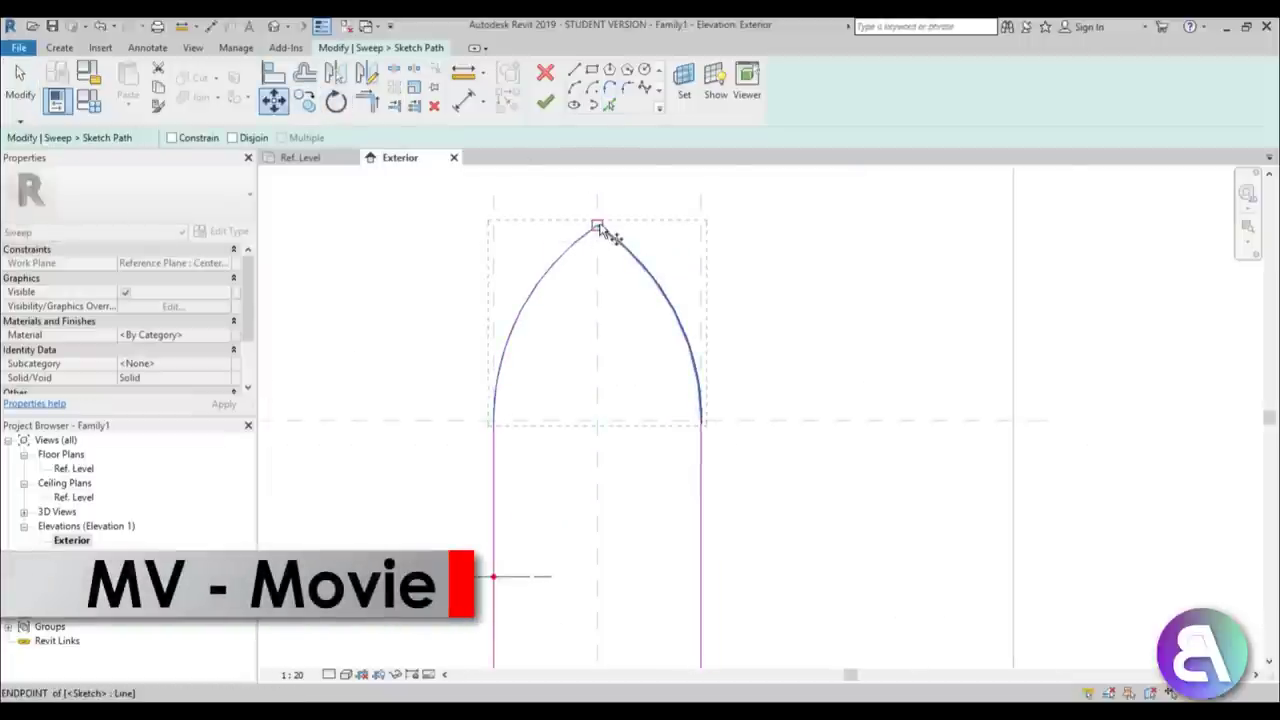
pyautogui.click(597, 227)
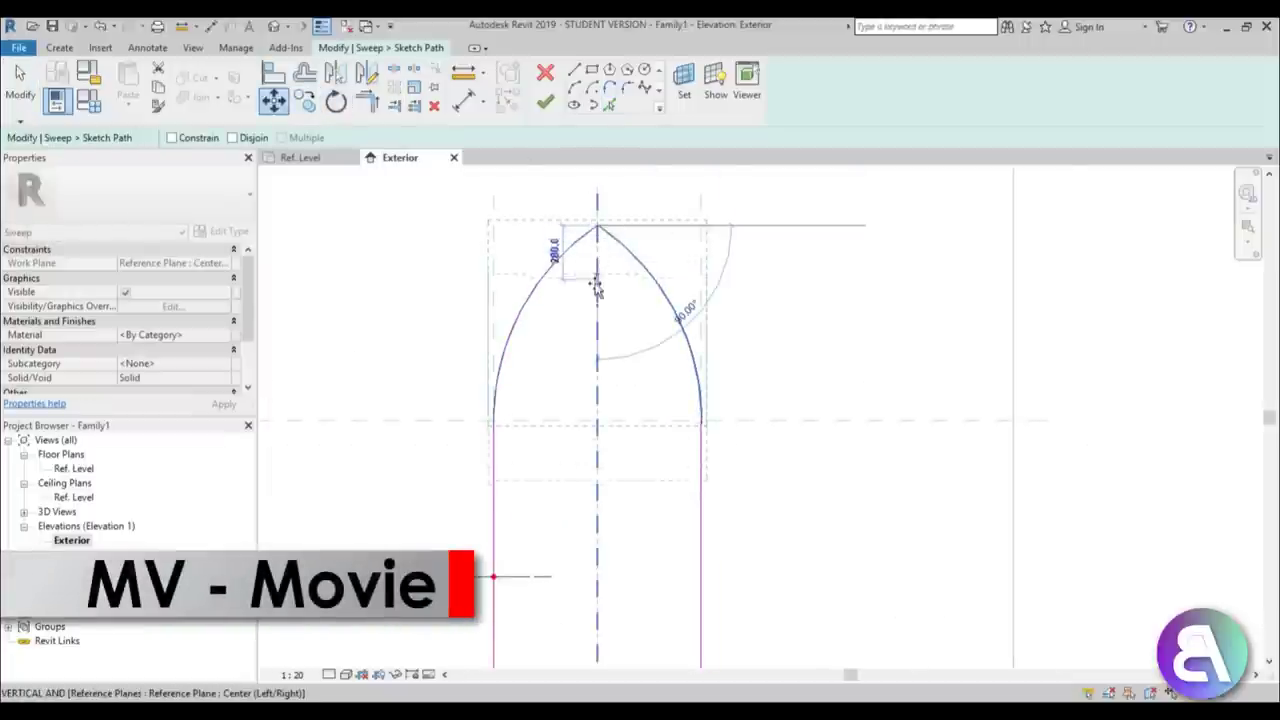
pyautogui.click(597, 345)
pyautogui.scroll(-3, 671, 551)
pyautogui.moveTo(671, 551); pyautogui.dragTo(654, 449, button='middle')
pyautogui.scroll(2, 652, 447)
pyautogui.scroll(-1, 563, 515)
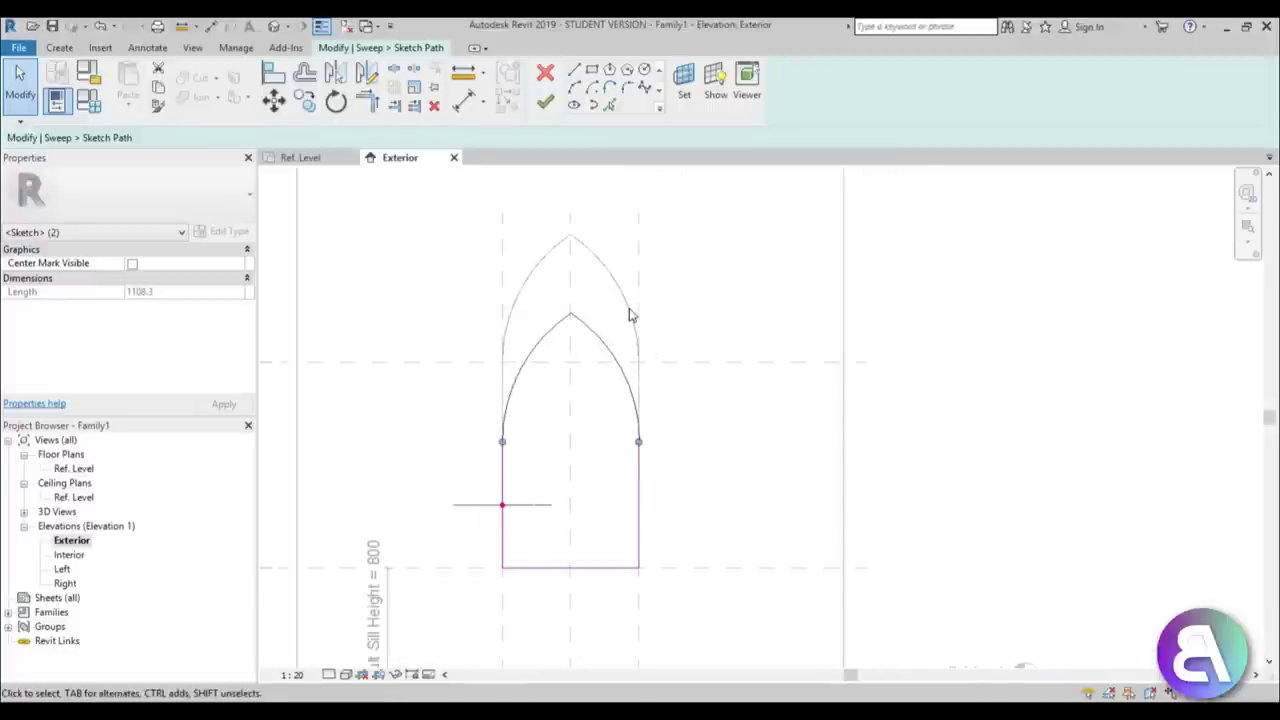
# Finish the sweep path and start sketching the sweep profile in the Floor Plan: Ref. Level view
pyautogui.click(544, 104)
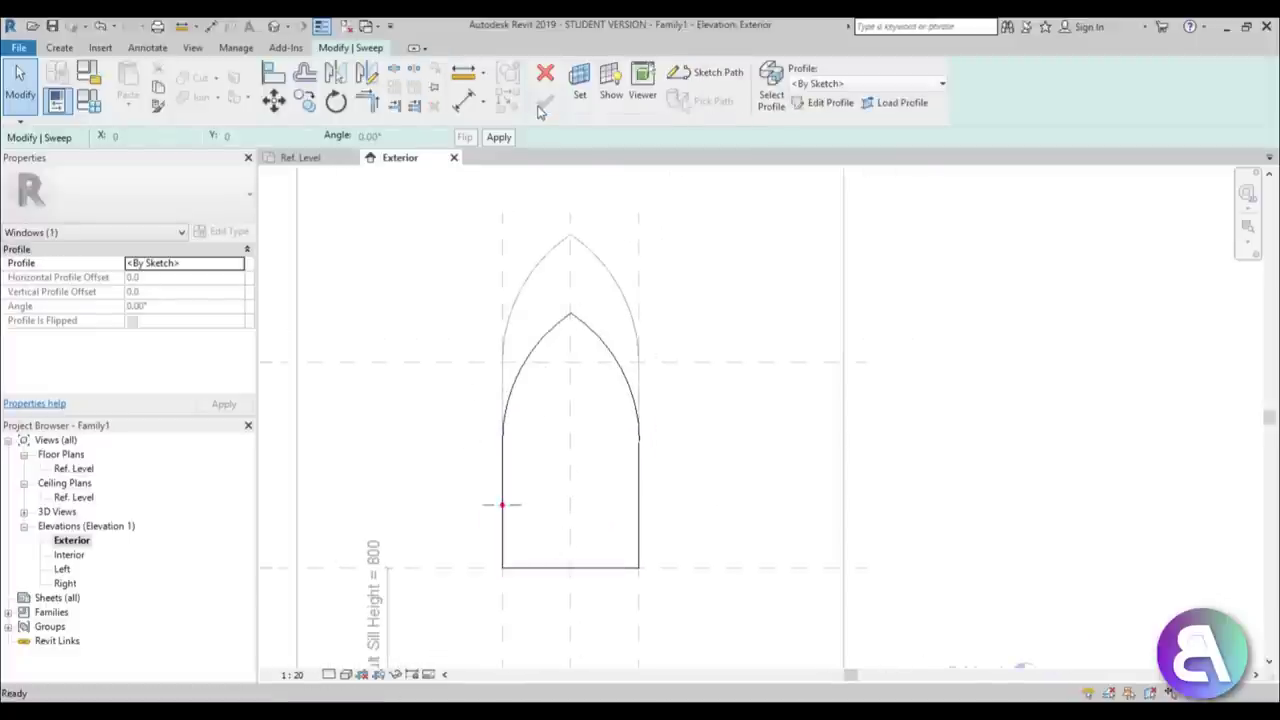
pyautogui.click(828, 103)
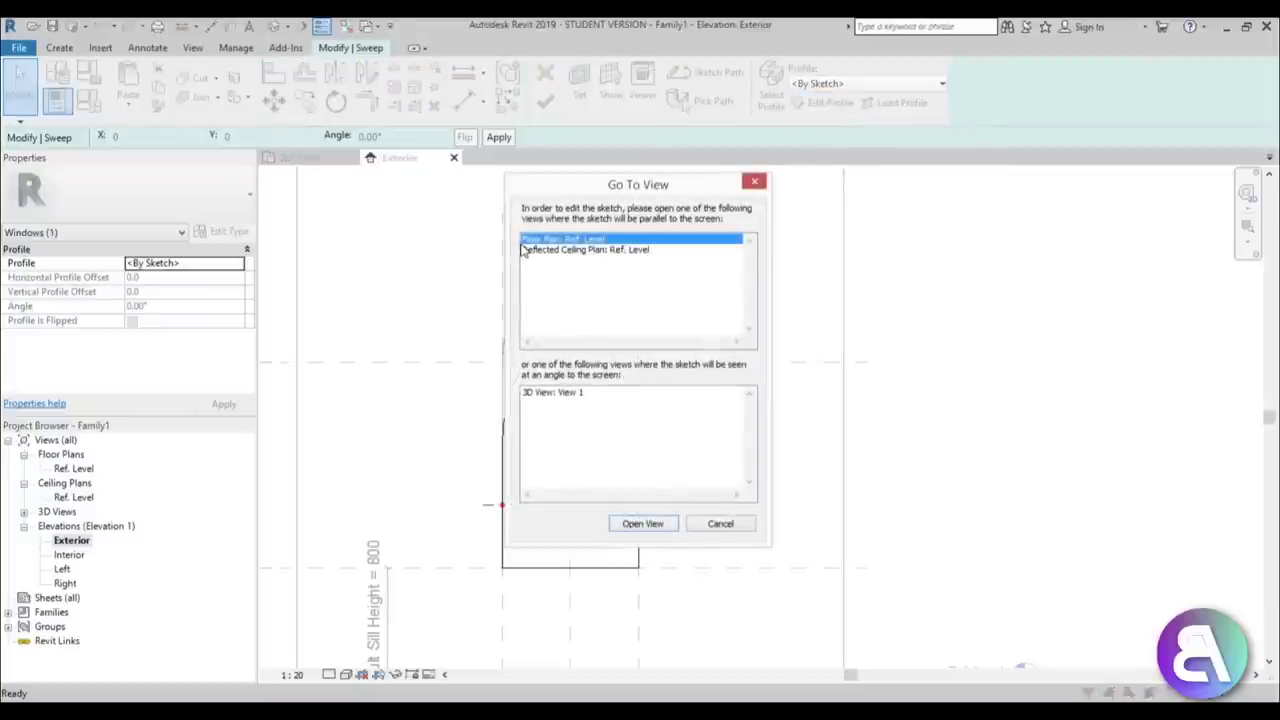
pyautogui.moveTo(608, 196); pyautogui.dragTo(596, 198)
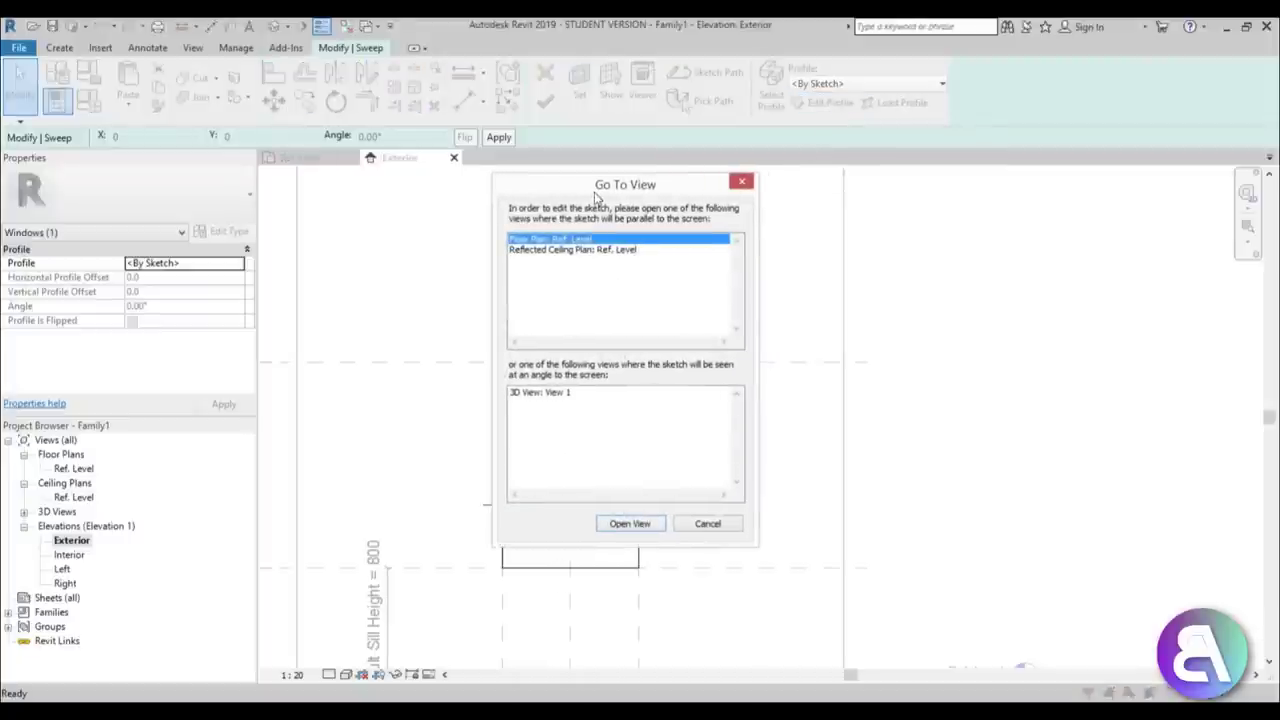
pyautogui.doubleClick(541, 242)
pyautogui.scroll(5, 620, 435)
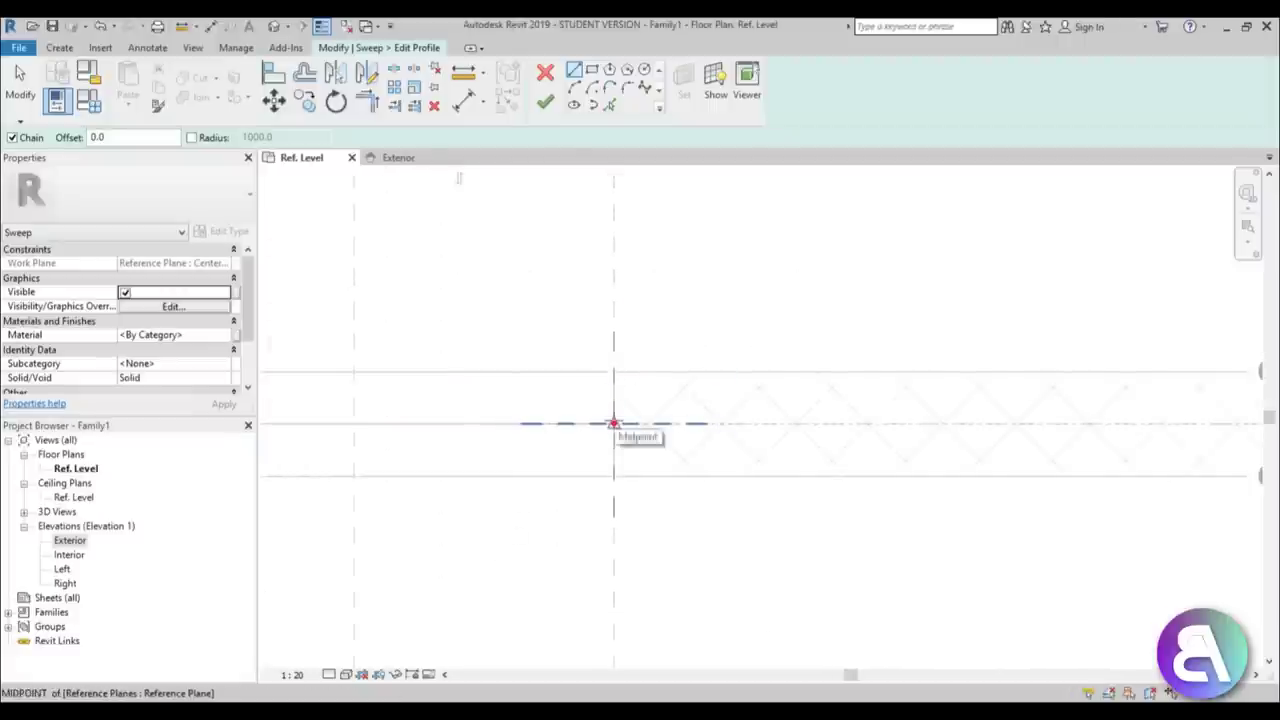
pyautogui.moveTo(595, 438); pyautogui.dragTo(623, 419, button='middle')
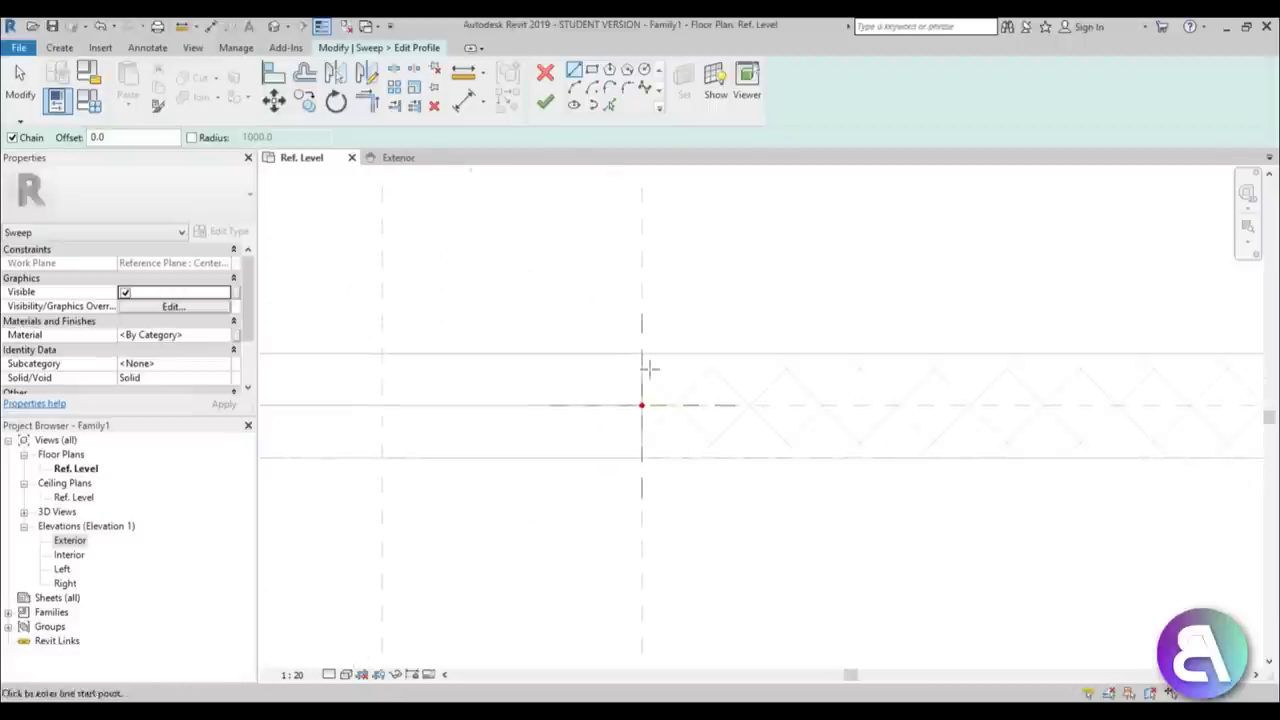
# Sketch a rectangle about 75 by 53 mm across the centre plane, with one side on the opening's edge at the path point
pyautogui.scroll(3, 607, 399)
pyautogui.click(591, 70)
pyautogui.scroll(1, 668, 364)
pyautogui.click(576, 389)
pyautogui.click(679, 461)
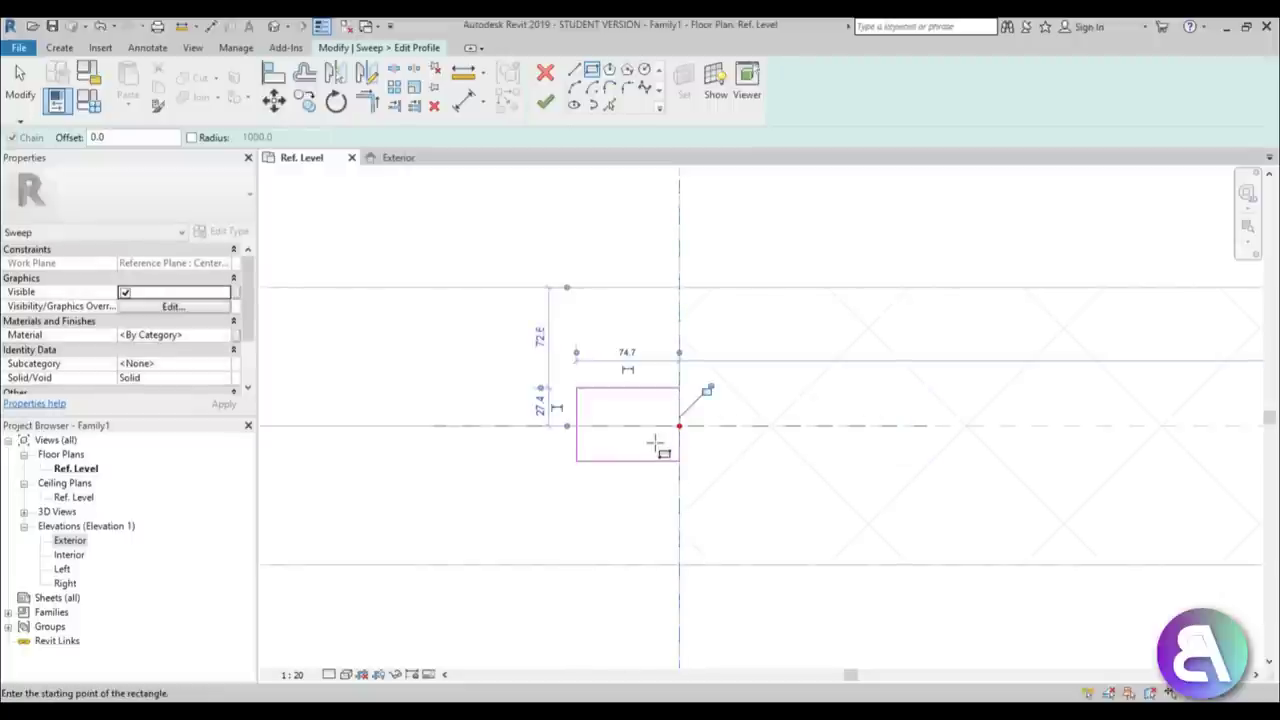
pyautogui.press('Escape')
pyautogui.press('Escape')
# Set the rectangle's upper and lower edges each 25 mm from the centre reference plane
pyautogui.click(640, 389)
pyautogui.click(541, 410)
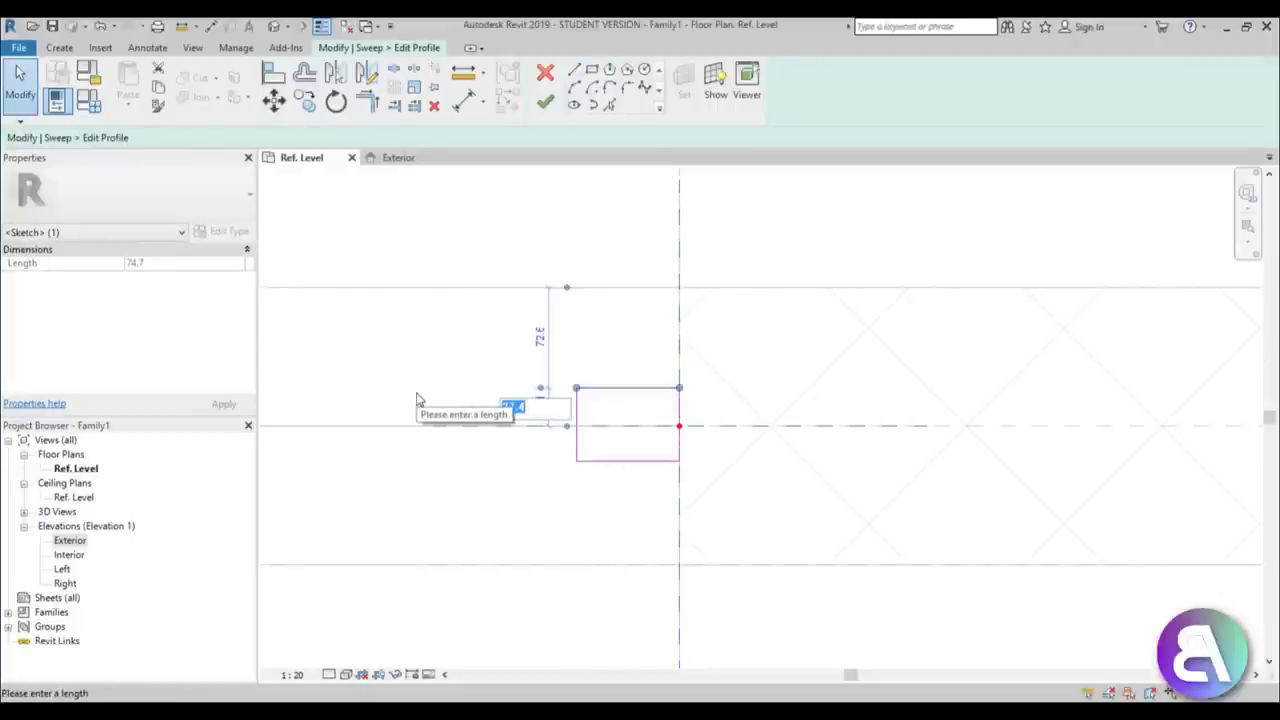
pyautogui.write('25')
pyautogui.press('Return')
pyautogui.click(589, 461)
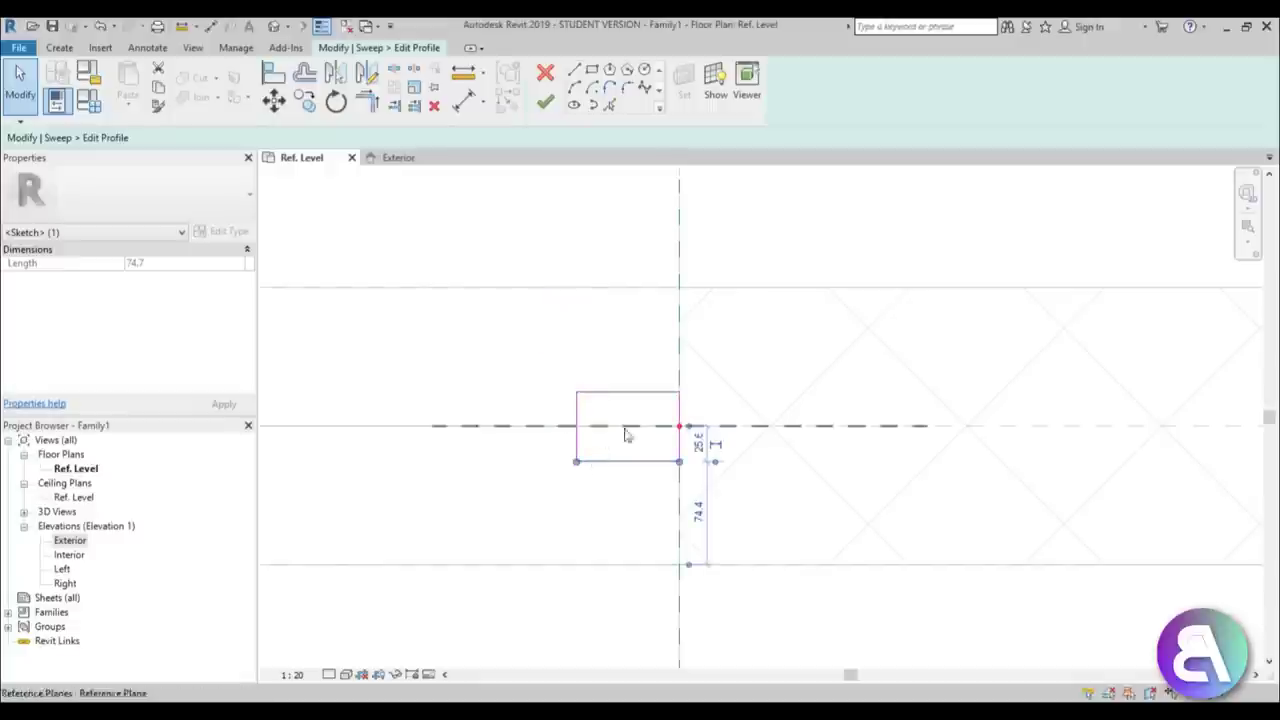
pyautogui.click(700, 443)
pyautogui.write('1')
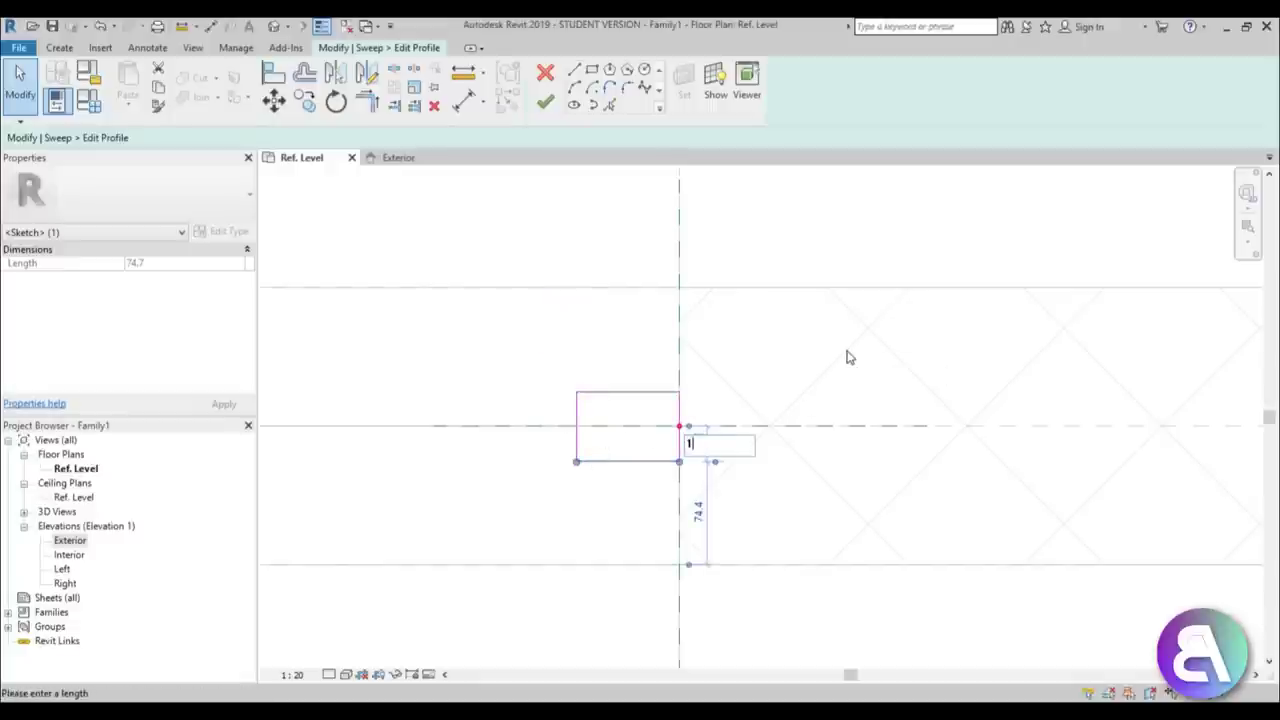
pyautogui.write('5')
pyautogui.press('Return')
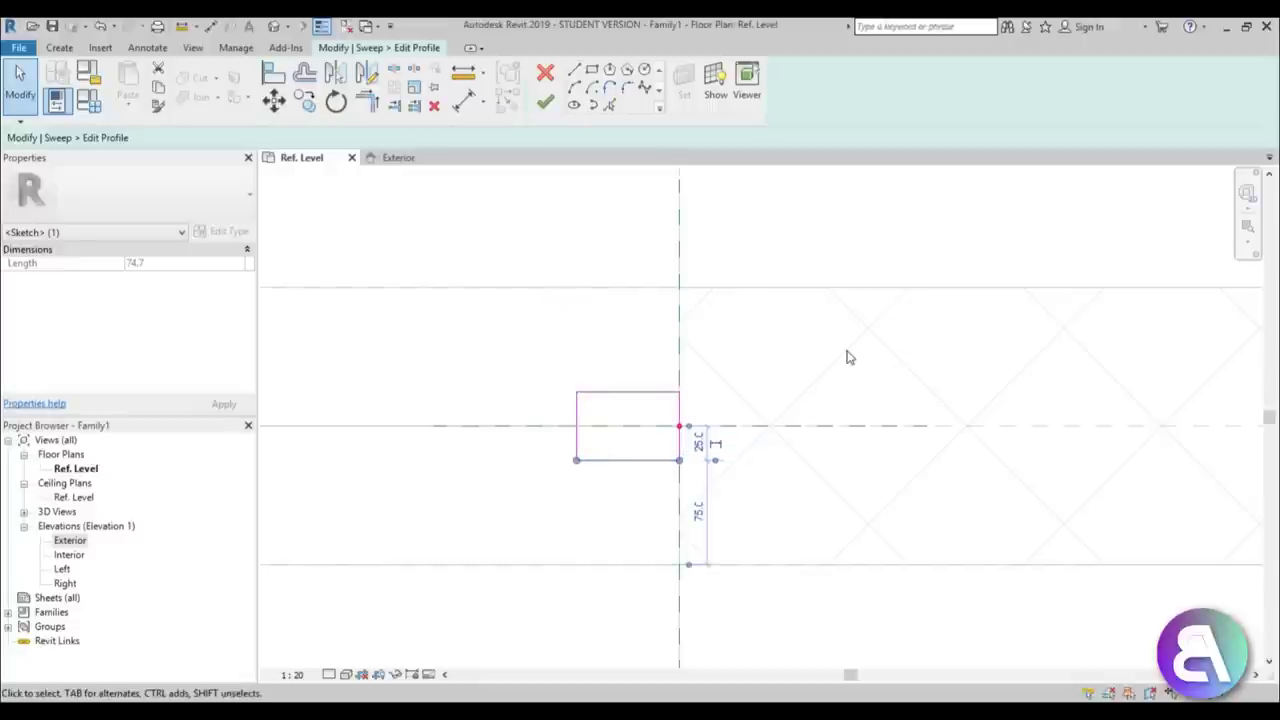
# Set the rectangle's inner vertical edge 25 mm from the edge of the opening
pyautogui.scroll(3, 740, 518)
pyautogui.moveTo(423, 366)
pyautogui.mouseDown()
pyautogui.moveTo(563, 368)
pyautogui.moveTo(587, 420)
pyautogui.mouseUp()
pyautogui.scroll(-2, 703, 411)
pyautogui.scroll(4, 586, 292)
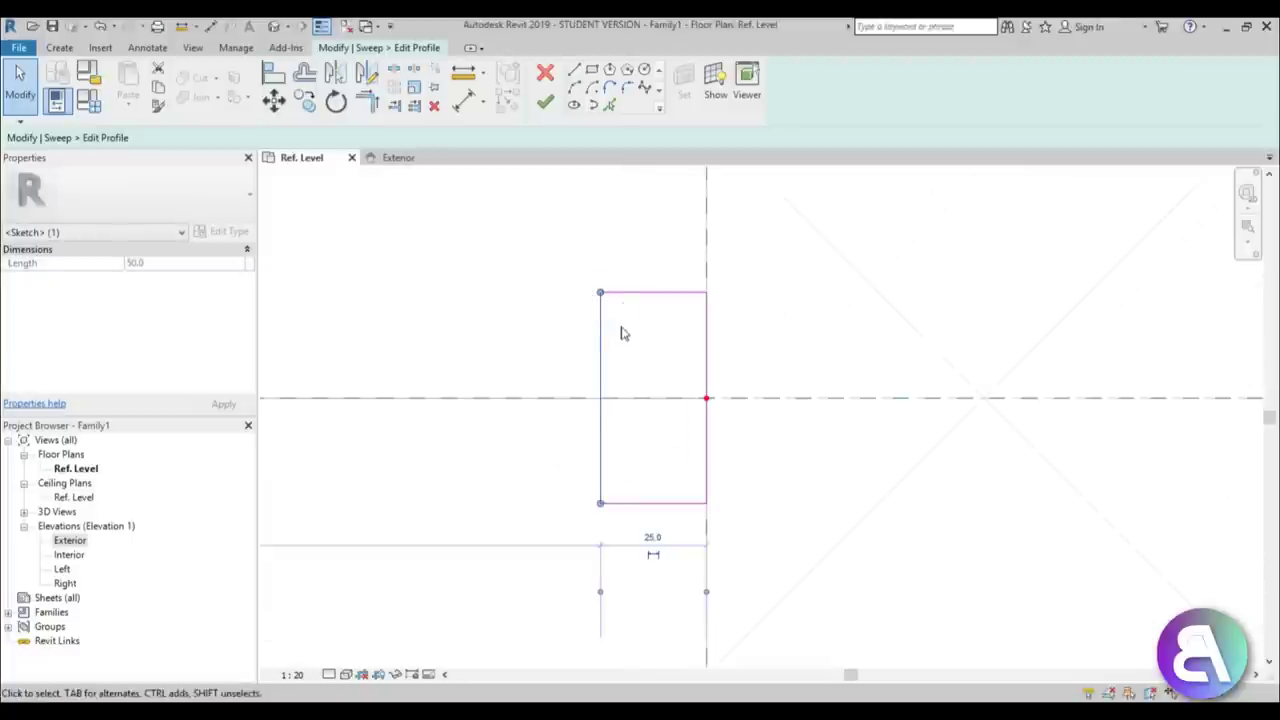
pyautogui.click(617, 337)
# Sketch a second rectangle about 30 by 25 mm projecting into the opening from the first rectangle's inner edge
pyautogui.click(592, 71)
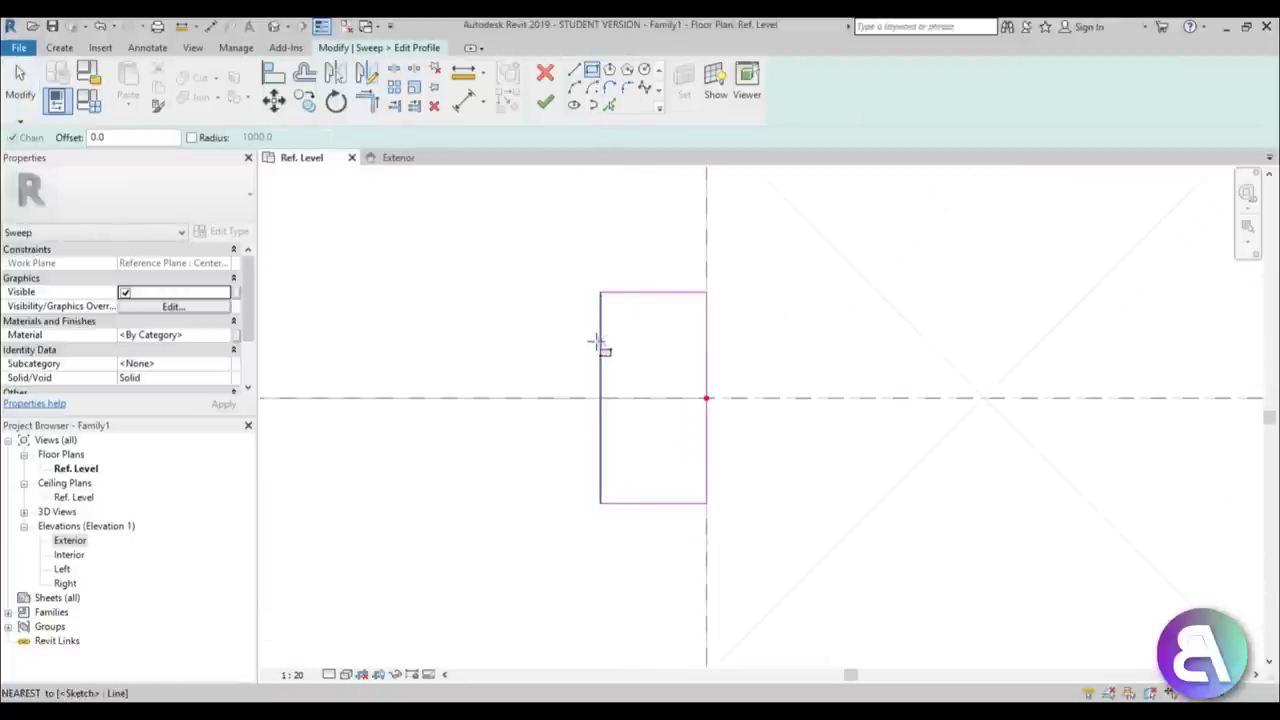
pyautogui.click(600, 341)
pyautogui.click(474, 447)
pyautogui.press('Escape')
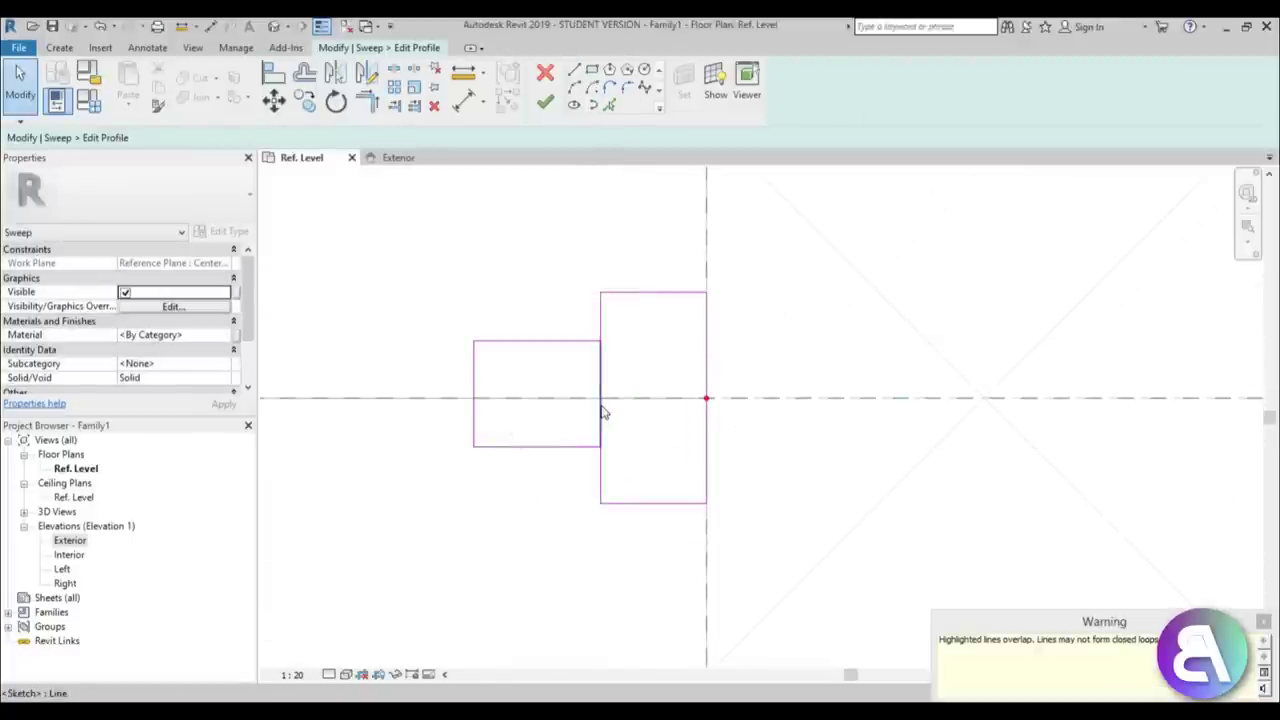
pyautogui.click(600, 414)
pyautogui.click(668, 446)
pyautogui.scroll(2, 634, 417)
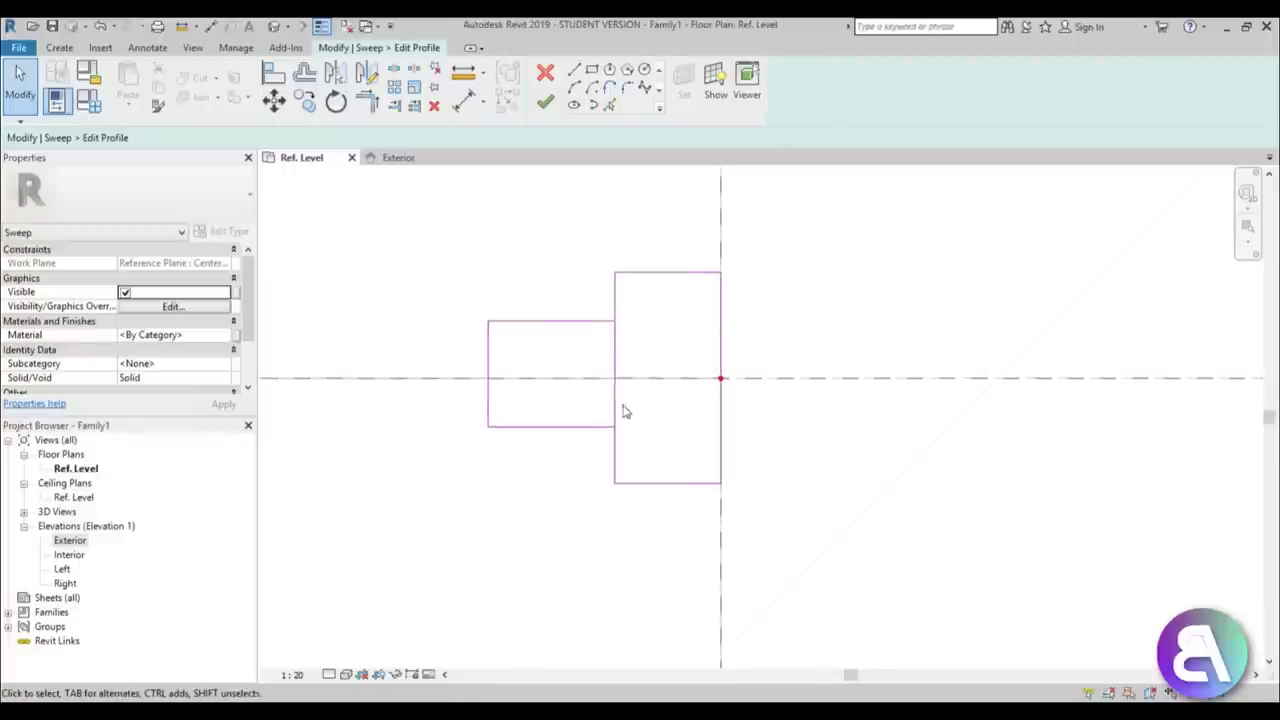
# Set the smaller rectangle's upper and lower edges each 12 mm from the centre reference plane
pyautogui.click(552, 320)
pyautogui.click(644, 350)
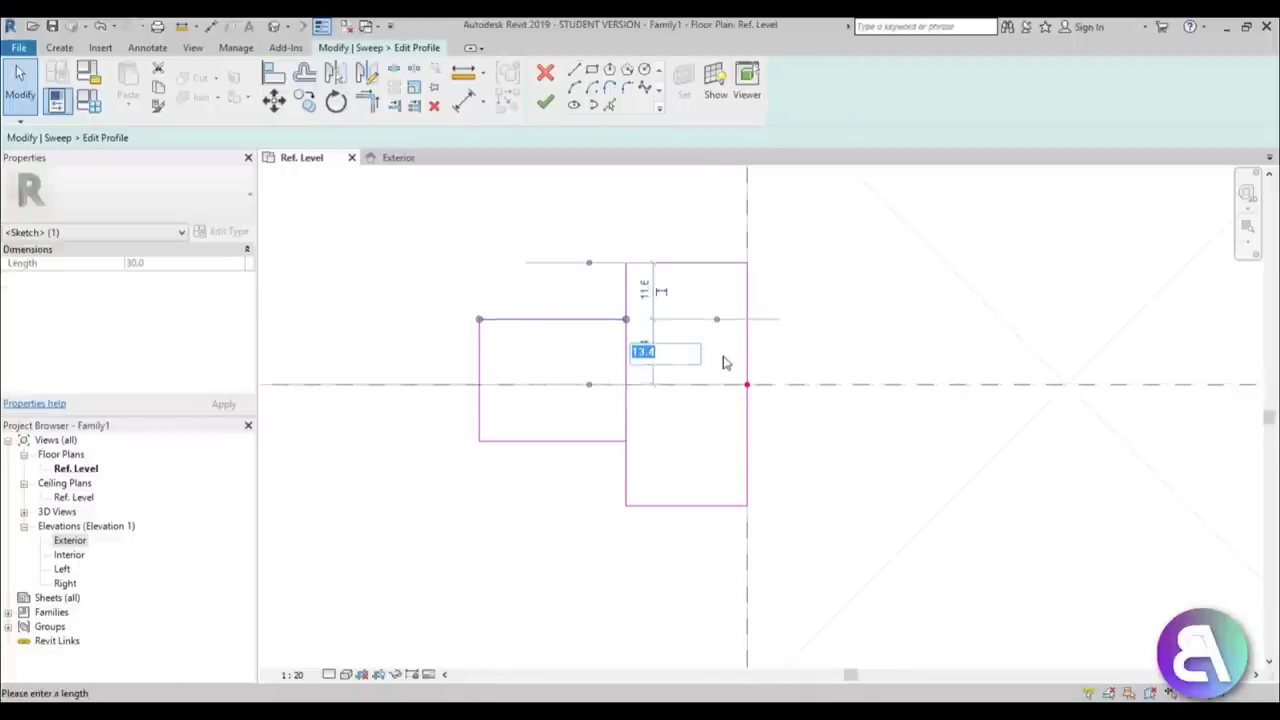
pyautogui.write('12')
pyautogui.press('Return')
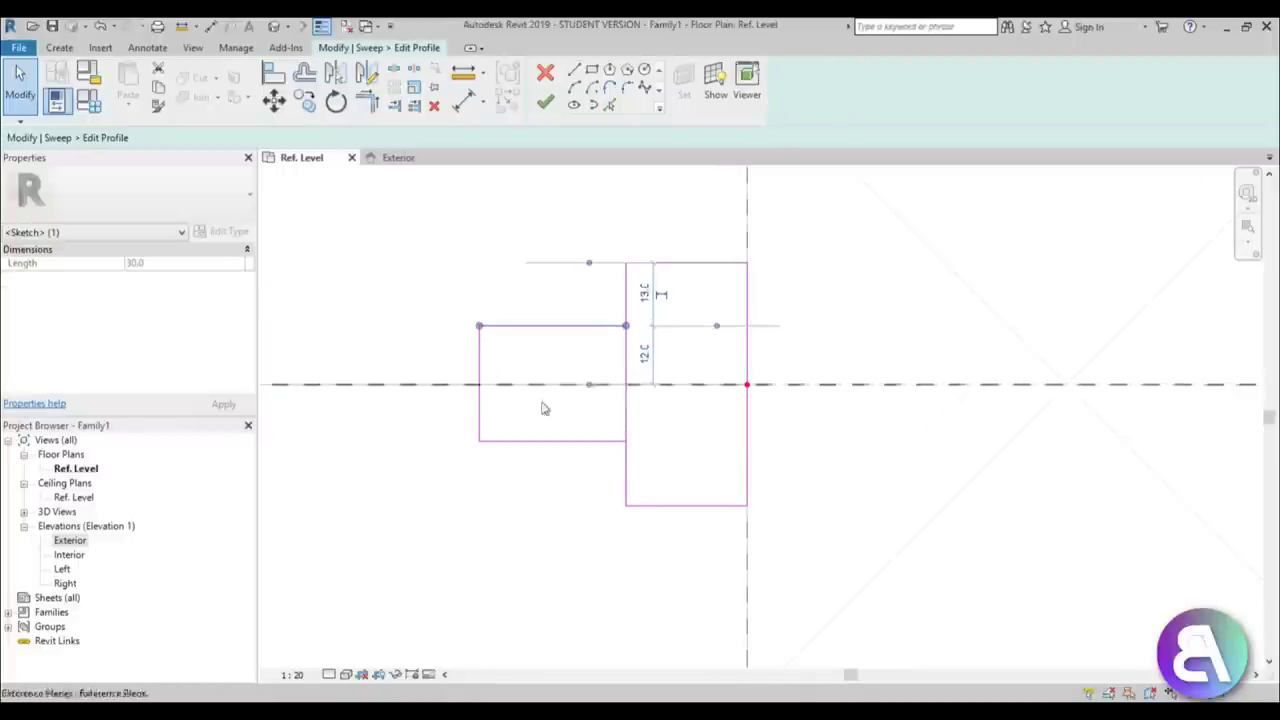
pyautogui.click(594, 440)
pyautogui.click(436, 414)
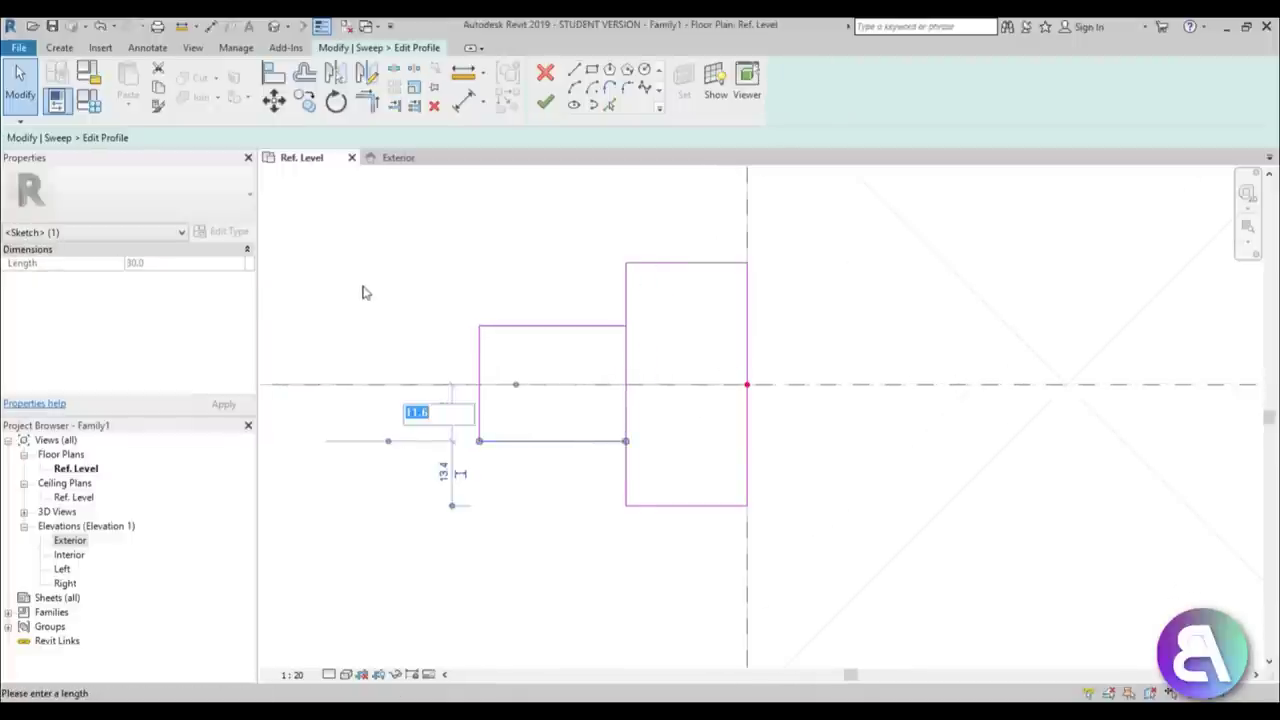
pyautogui.press('Return')
pyautogui.click(363, 291)
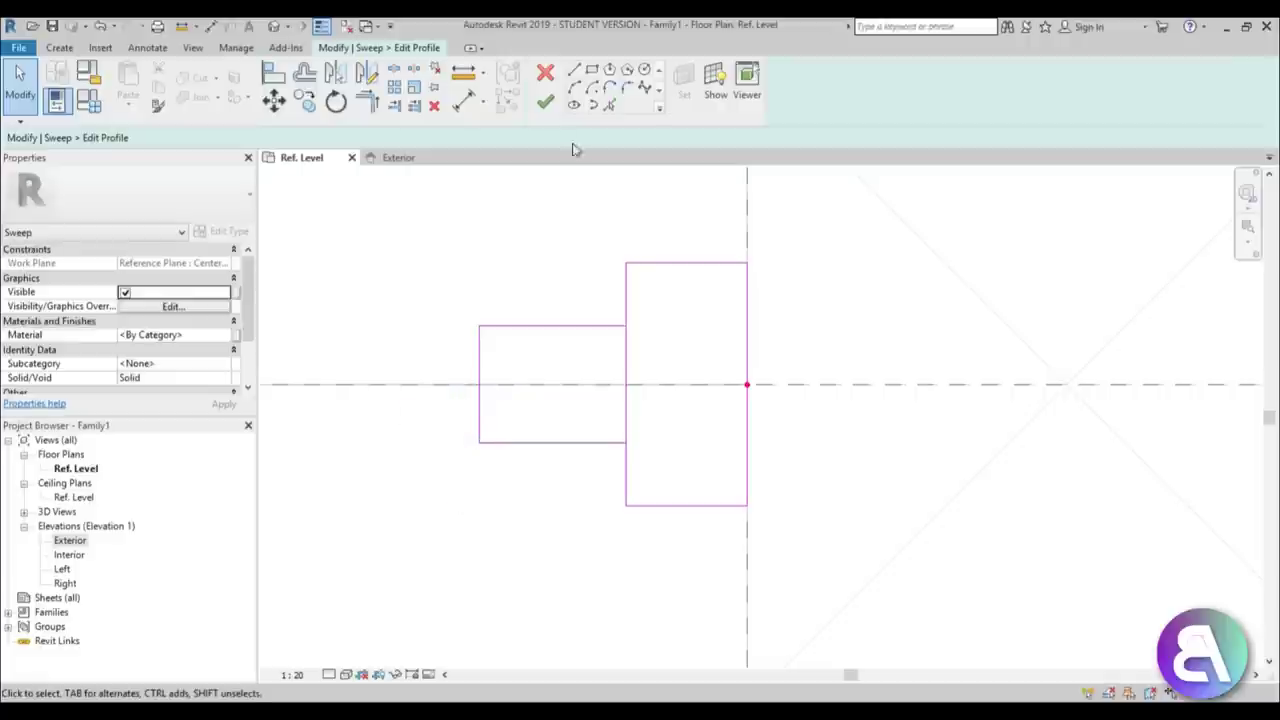
# Draw a circle centred on the smaller rectangle's free end, reaching its corner, and delete that end's straight edge
pyautogui.click(643, 70)
pyautogui.click(480, 385)
pyautogui.click(480, 326)
pyautogui.press('Escape')
pyautogui.press('Escape')
pyautogui.click(479, 347)
pyautogui.press('Delete')
# Split the circle and trim it against both horizontal lines to leave a semicircular end
pyautogui.press('s')
pyautogui.press('l')
pyautogui.click(534, 366)
pyautogui.press('Escape')
pyautogui.press('t')
pyautogui.press('r')
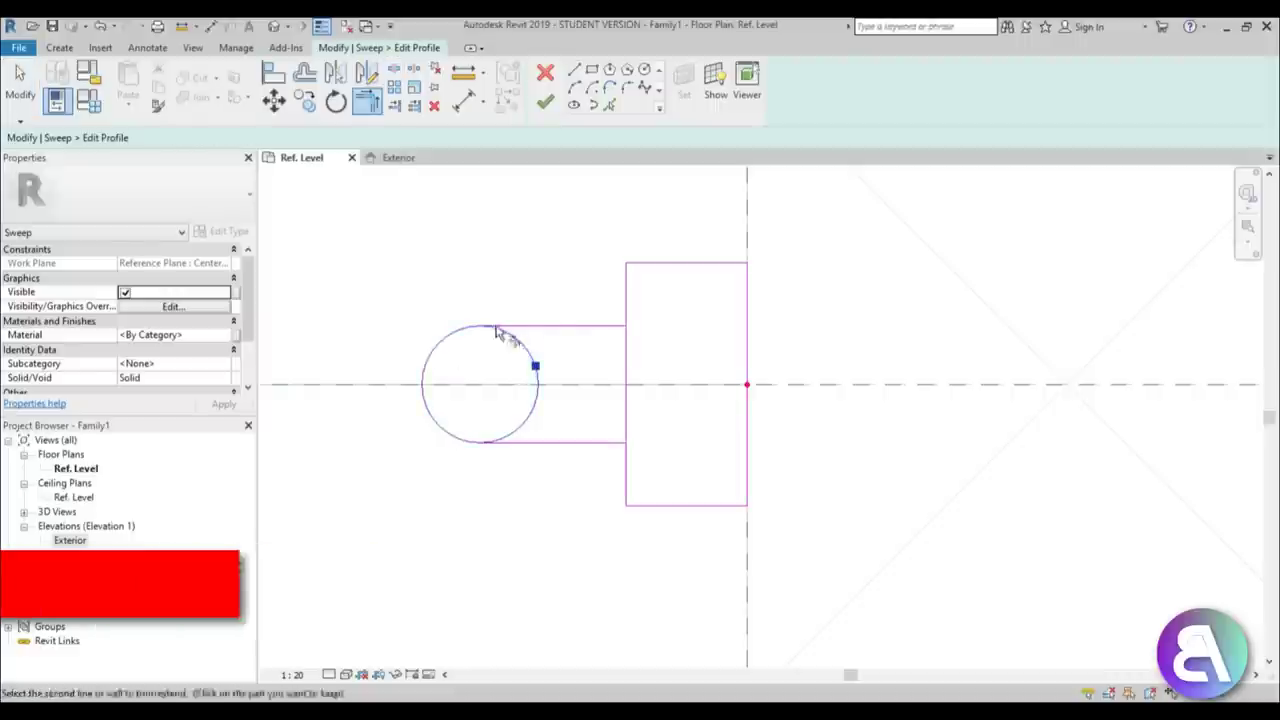
pyautogui.click(555, 326)
pyautogui.click(455, 437)
pyautogui.click(531, 443)
# Split the edge shared by both shapes and trim it to the horizontal lines, forming one closed outline
pyautogui.scroll(-1, 588, 377)
pyautogui.moveTo(597, 380); pyautogui.dragTo(598, 366, button='middle')
pyautogui.press('Escape')
pyautogui.press('s')
pyautogui.press('l')
pyautogui.click(620, 368)
pyautogui.press('Escape')
pyautogui.press('t')
pyautogui.press('r')
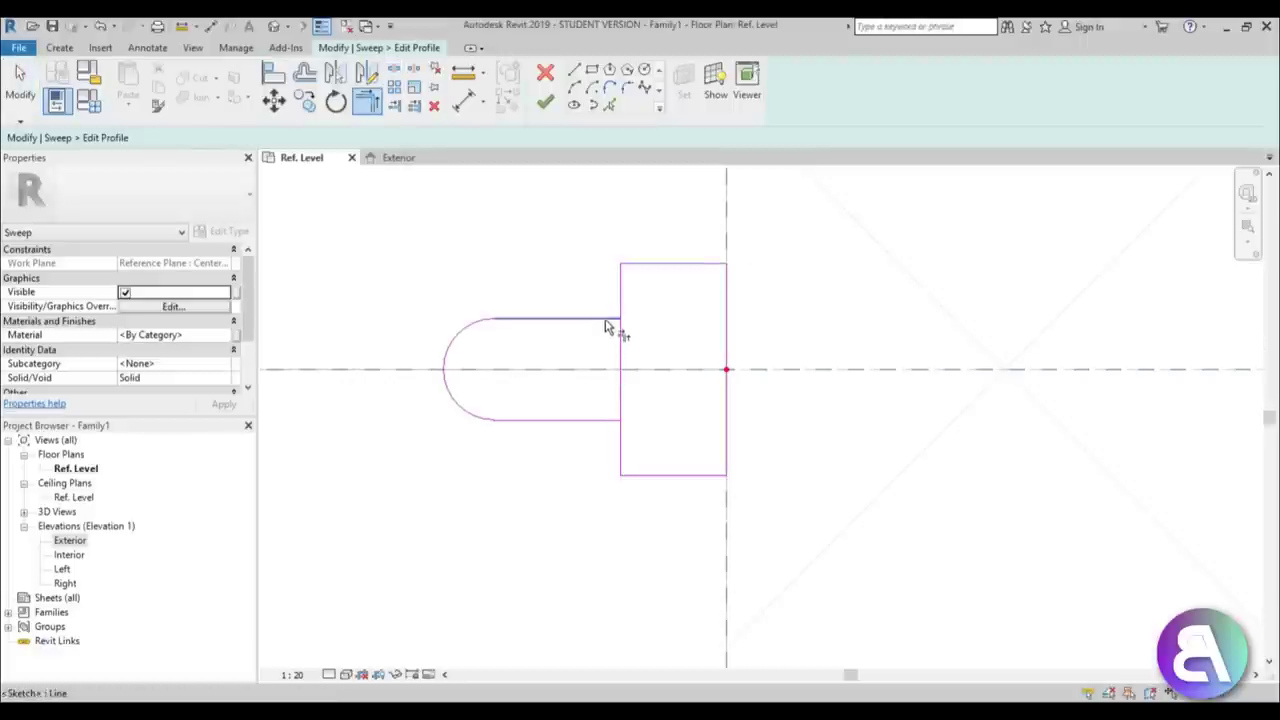
pyautogui.click(622, 438)
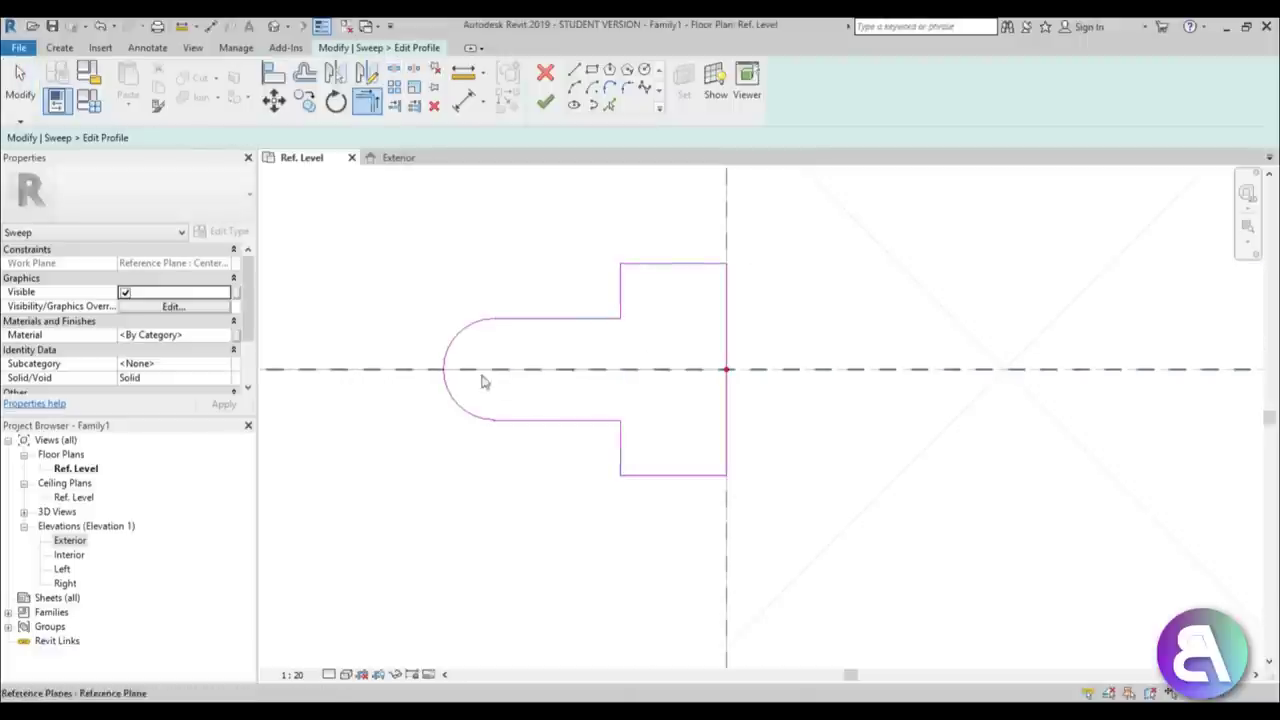
# Move the semicircular end along the centre plane toward the larger rectangle to shorten the projection
pyautogui.press('Escape')
pyautogui.click(448, 386)
pyautogui.click(273, 100)
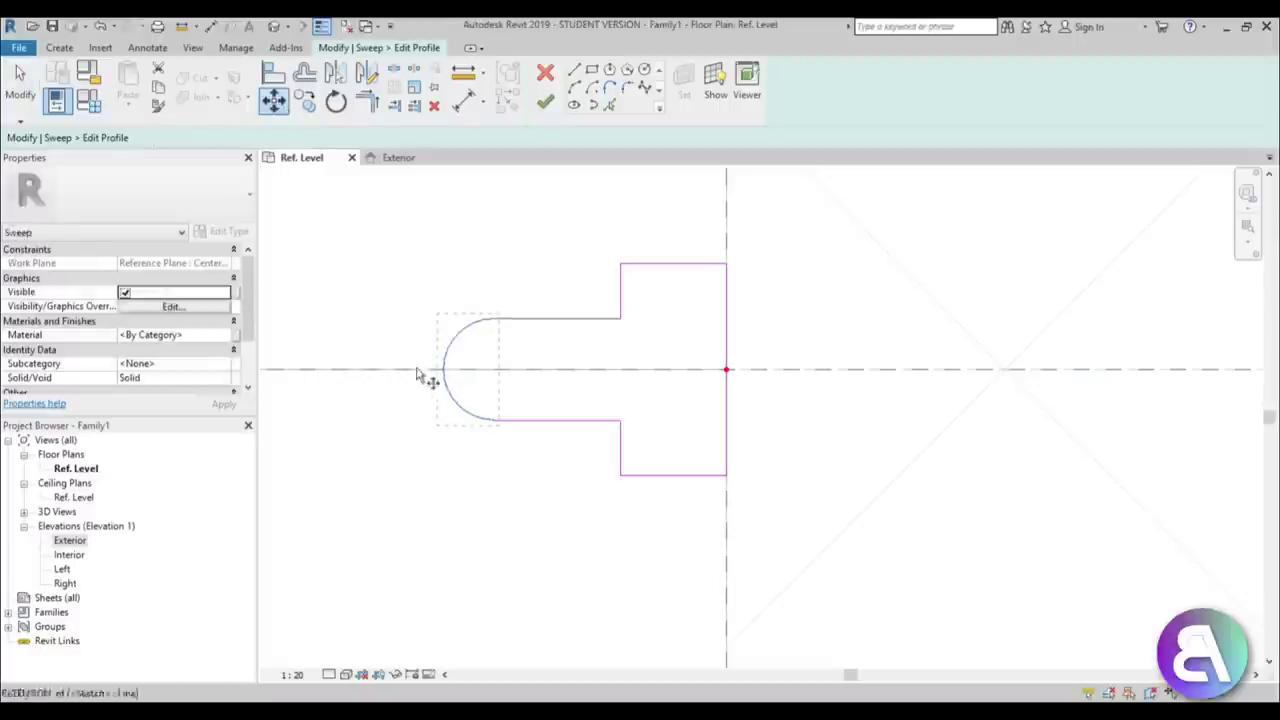
pyautogui.click(443, 369)
pyautogui.click(526, 369)
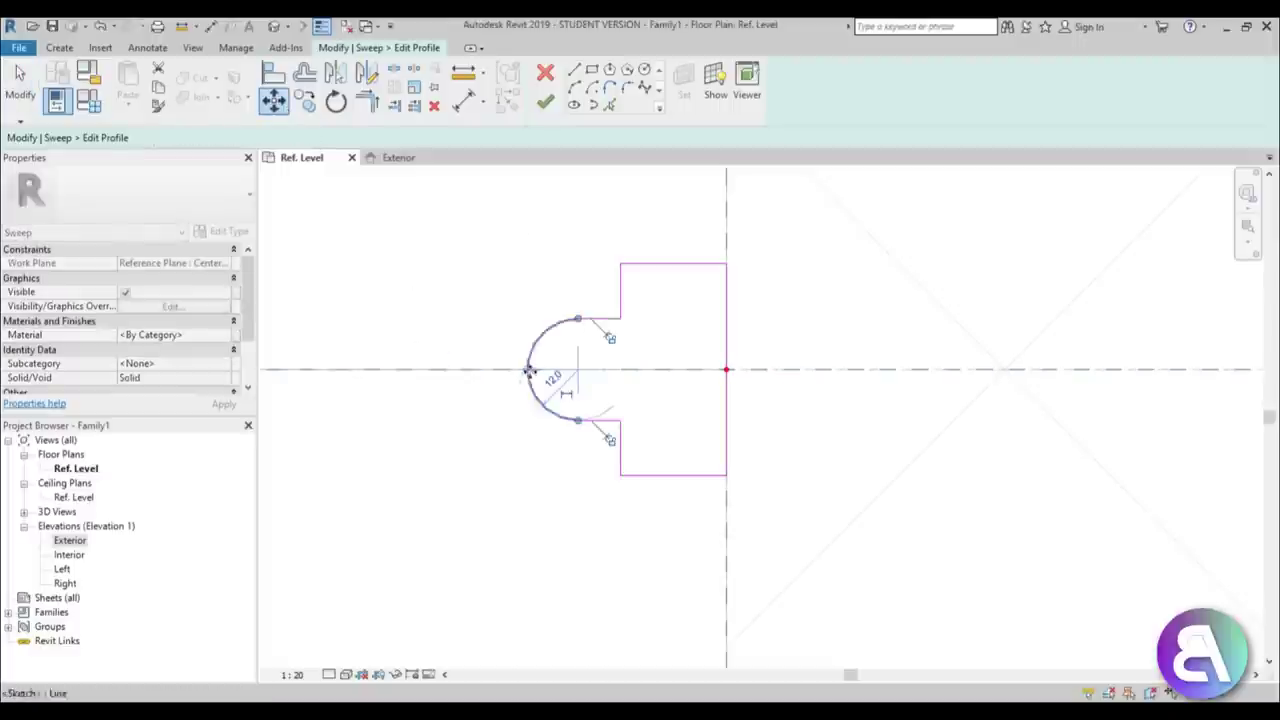
pyautogui.press('Escape')
# Fillet the larger rectangle's two corners on the projection side with a radius of about 5 mm
pyautogui.scroll(3, 624, 280)
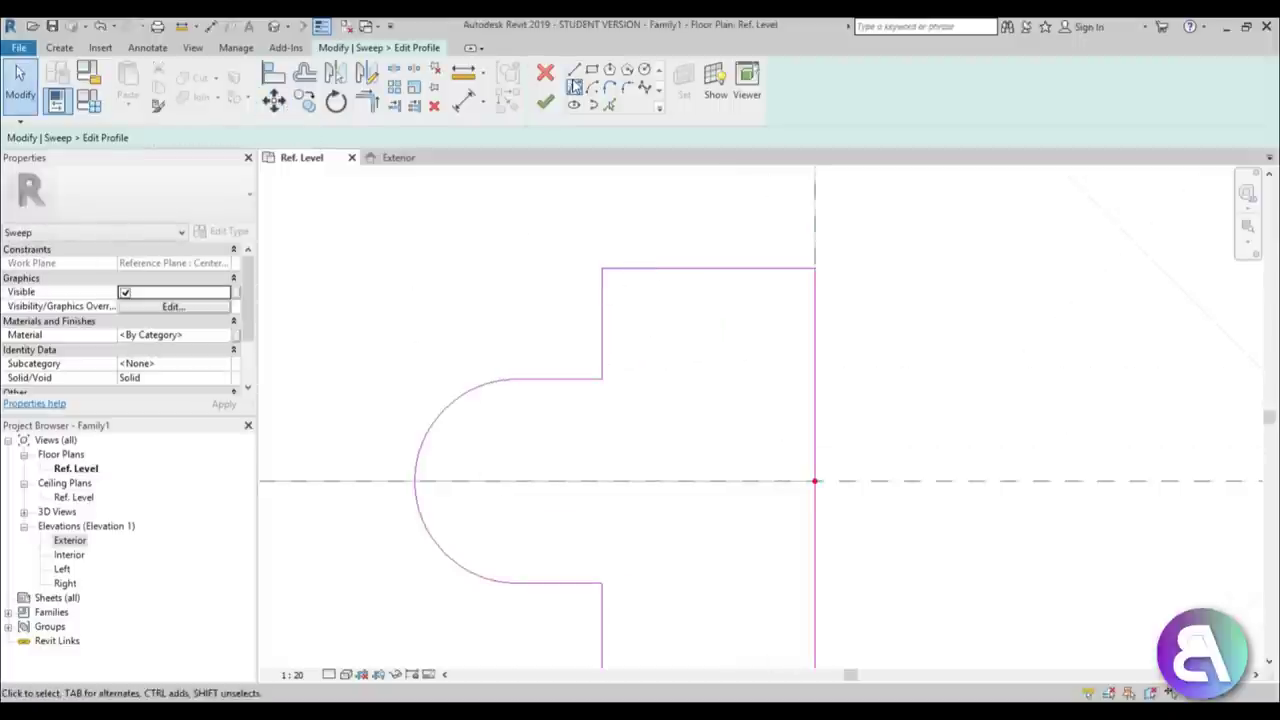
pyautogui.click(628, 89)
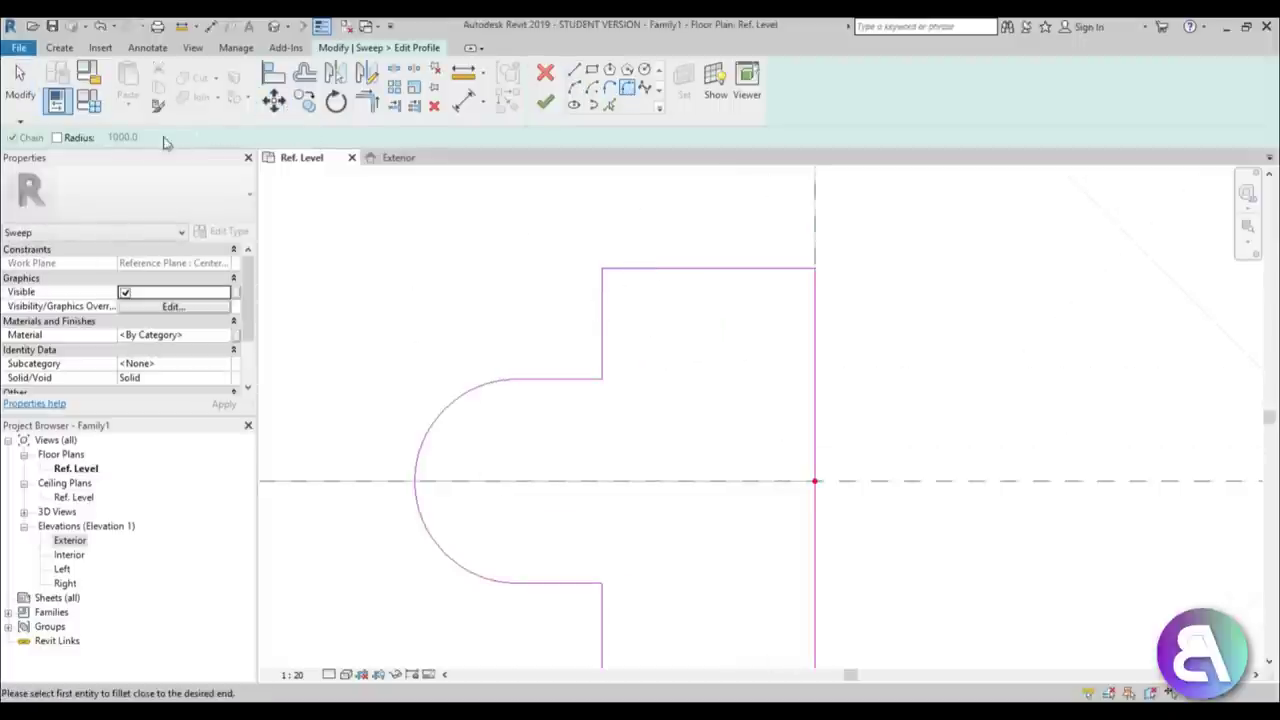
pyautogui.click(620, 274)
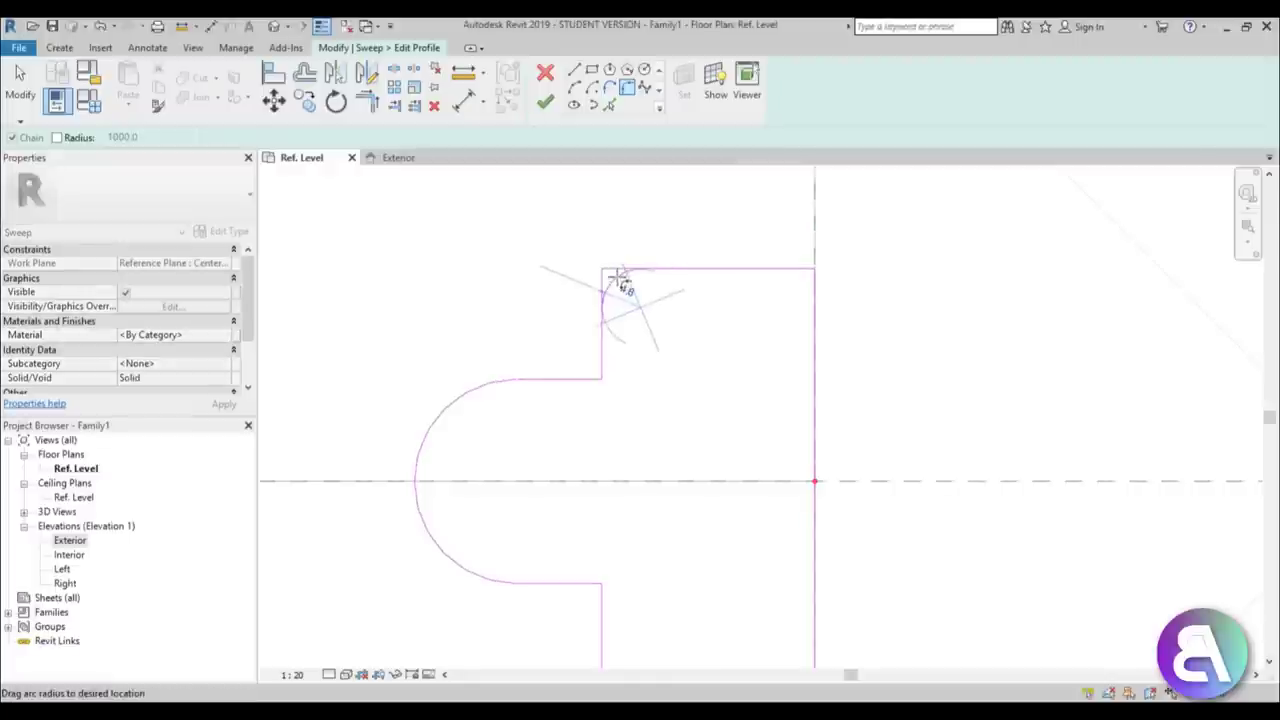
pyautogui.click(615, 280)
pyautogui.scroll(-1, 597, 519)
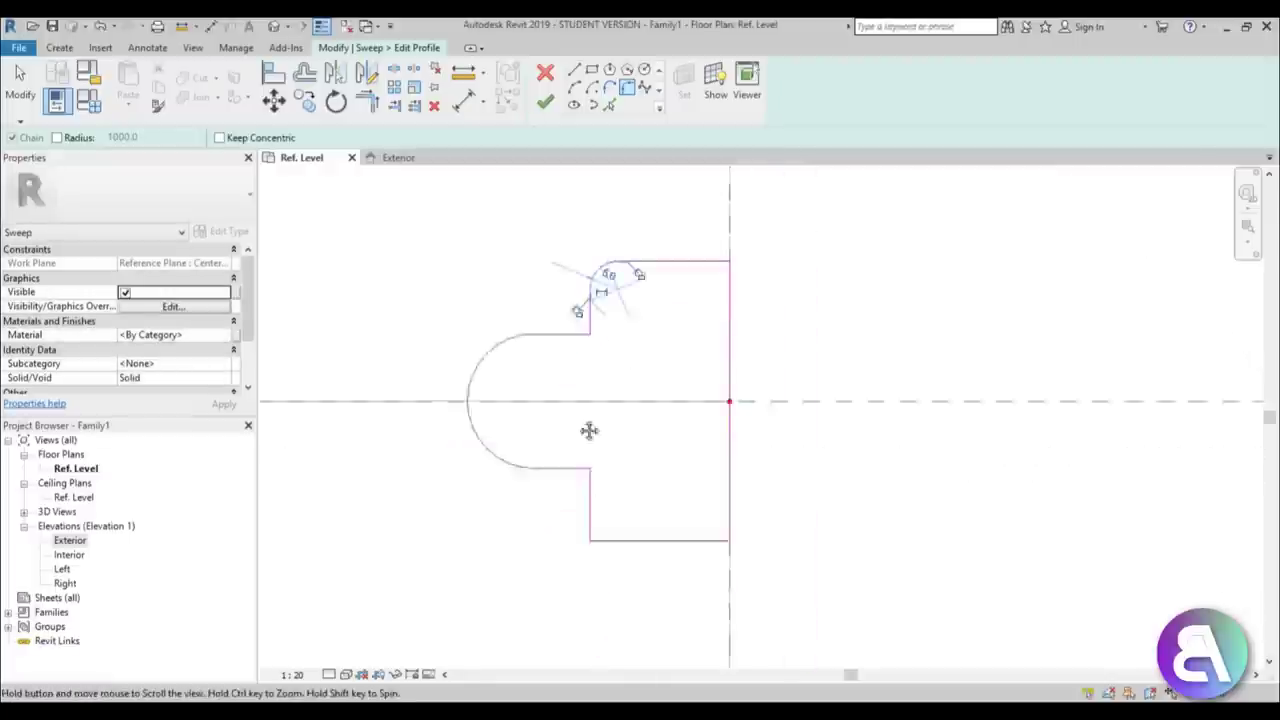
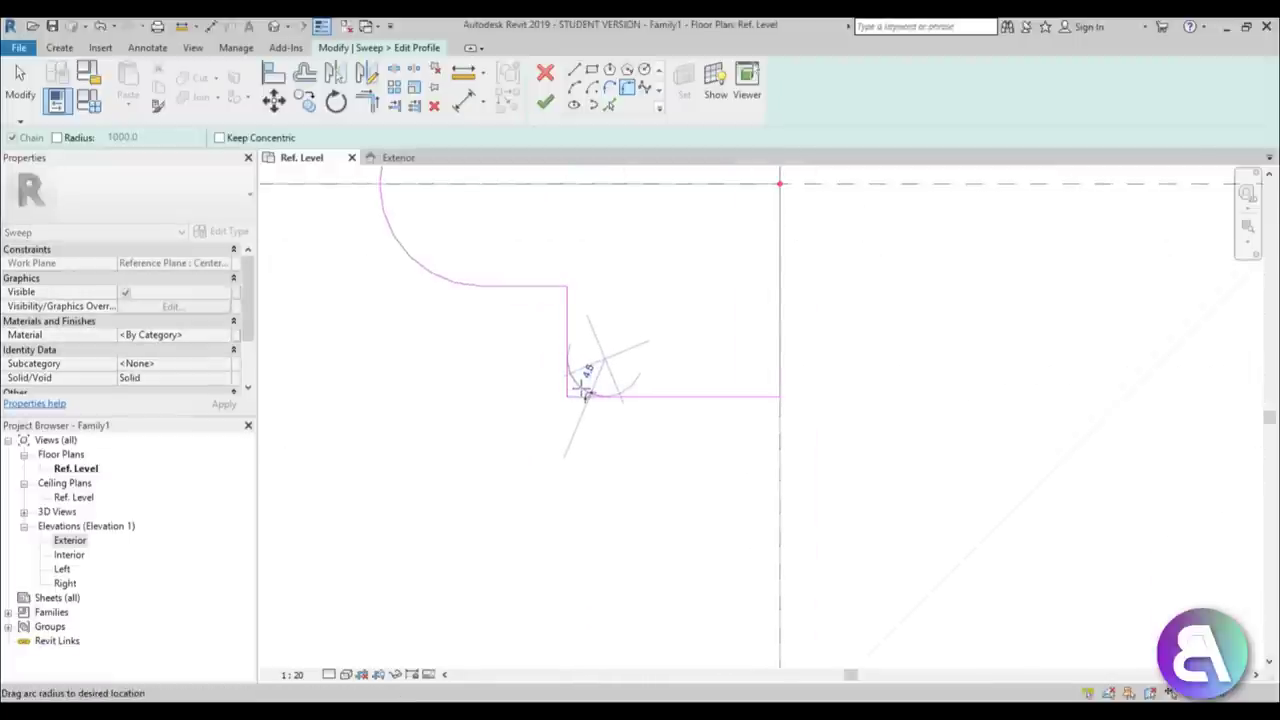
pyautogui.click(586, 382)
pyautogui.scroll(-5, 645, 432)
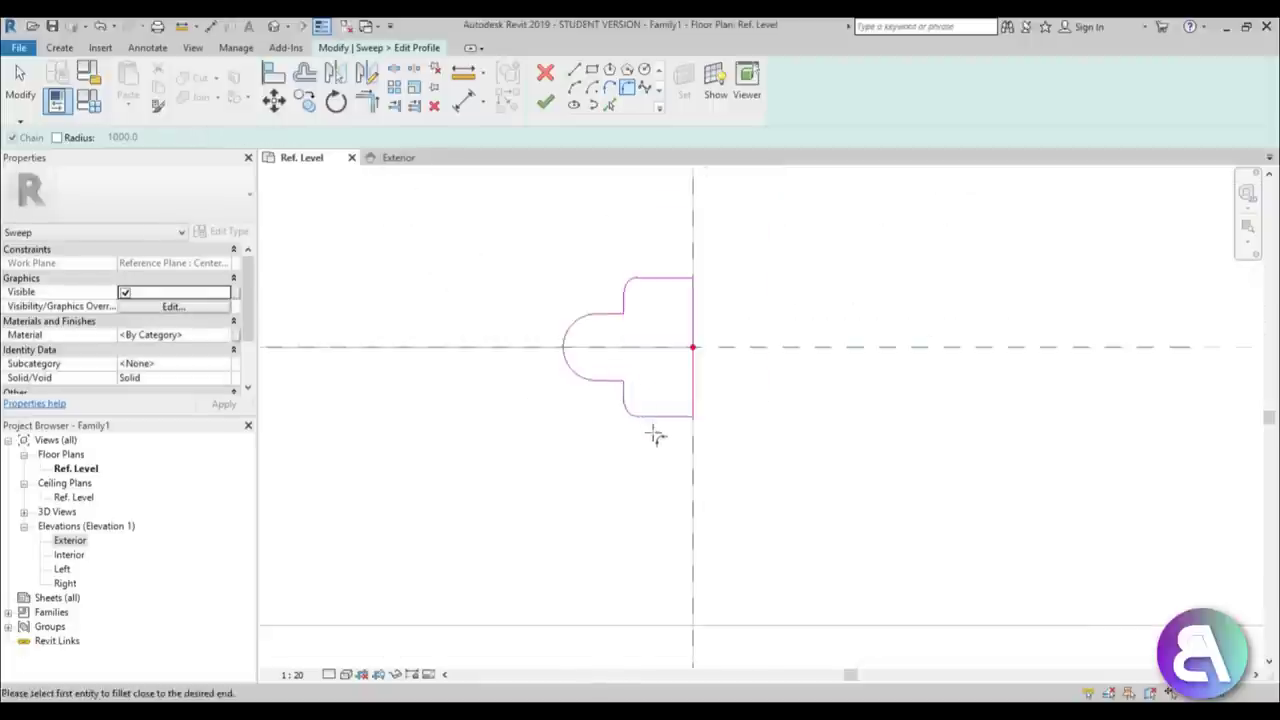
pyautogui.press('Escape')
pyautogui.press('Escape')
# Finish the profile sketch and complete the frame sweep in the Exterior elevation
pyautogui.scroll(-1, 765, 415)
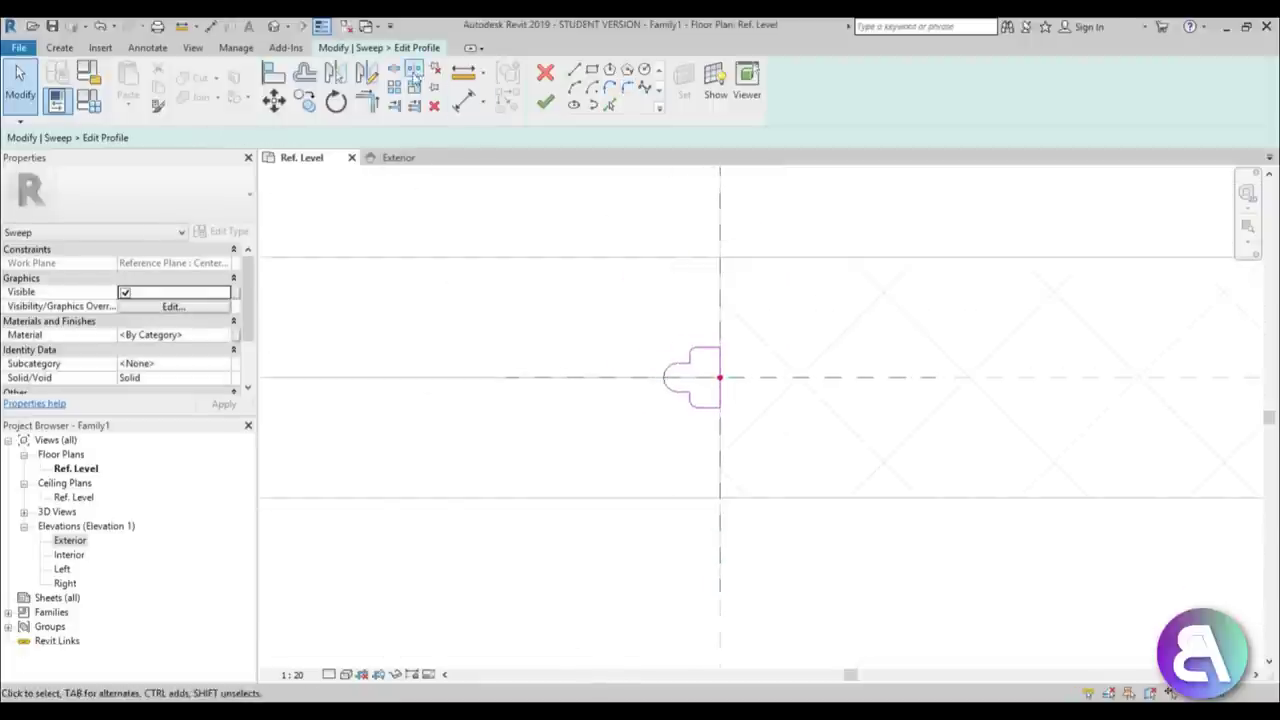
pyautogui.doubleClick(84, 540)
pyautogui.click(546, 102)
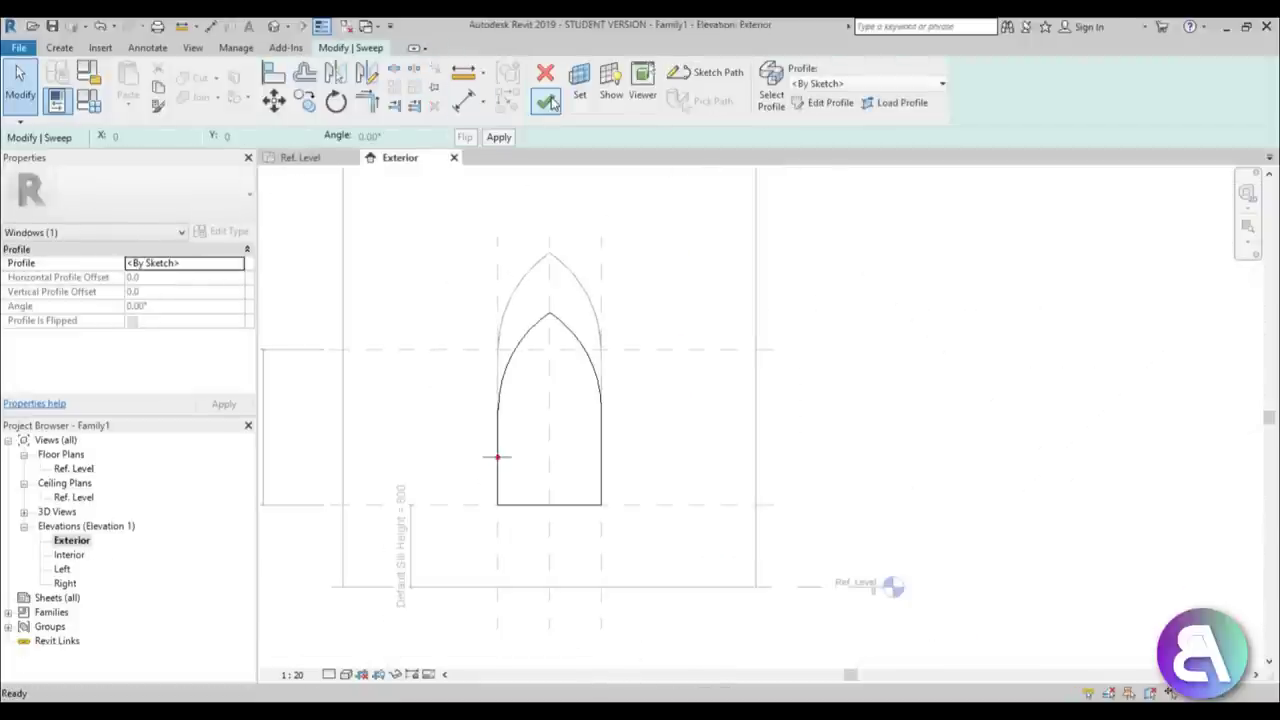
pyautogui.click(546, 102)
pyautogui.scroll(2, 471, 366)
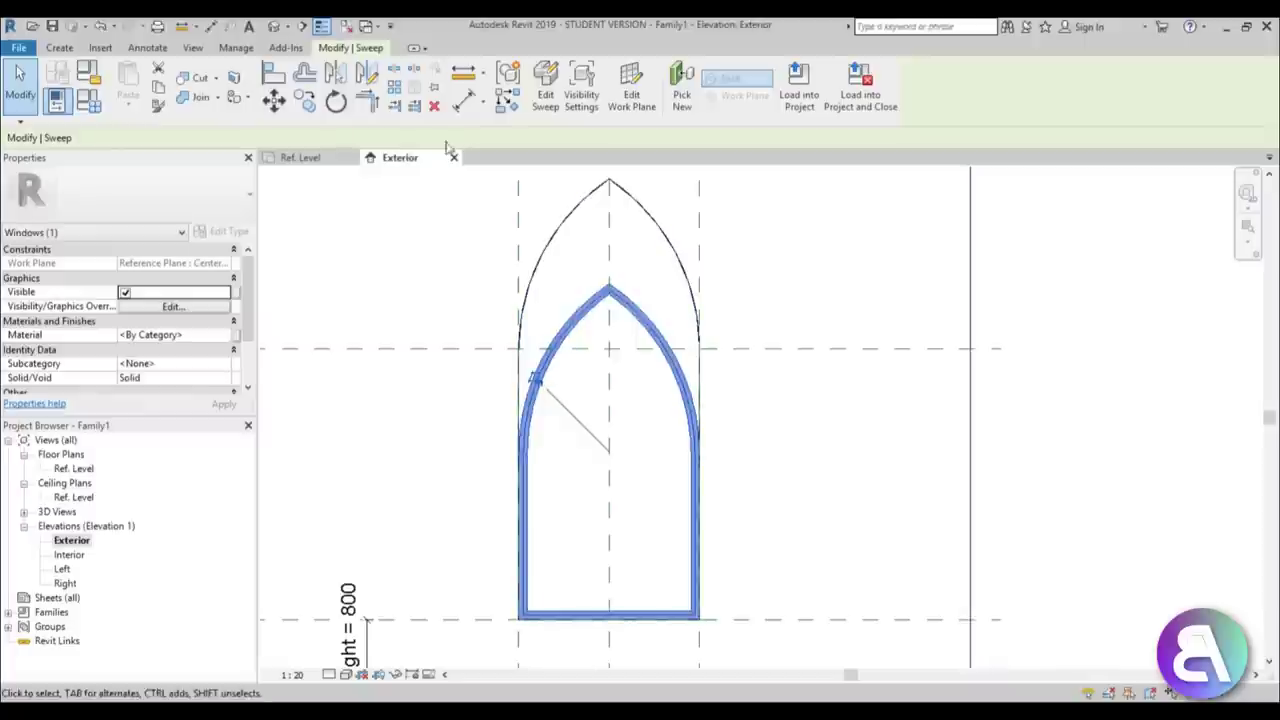
# Examine the swept frame within the arched opening in 3D and return to the Exterior elevation
pyautogui.click(281, 26)
pyautogui.keyDown('shift'); pyautogui.moveTo(486, 414); pyautogui.dragTo(838, 413, button='middle'); pyautogui.keyUp('shift')
pyautogui.scroll(4, 838, 413)
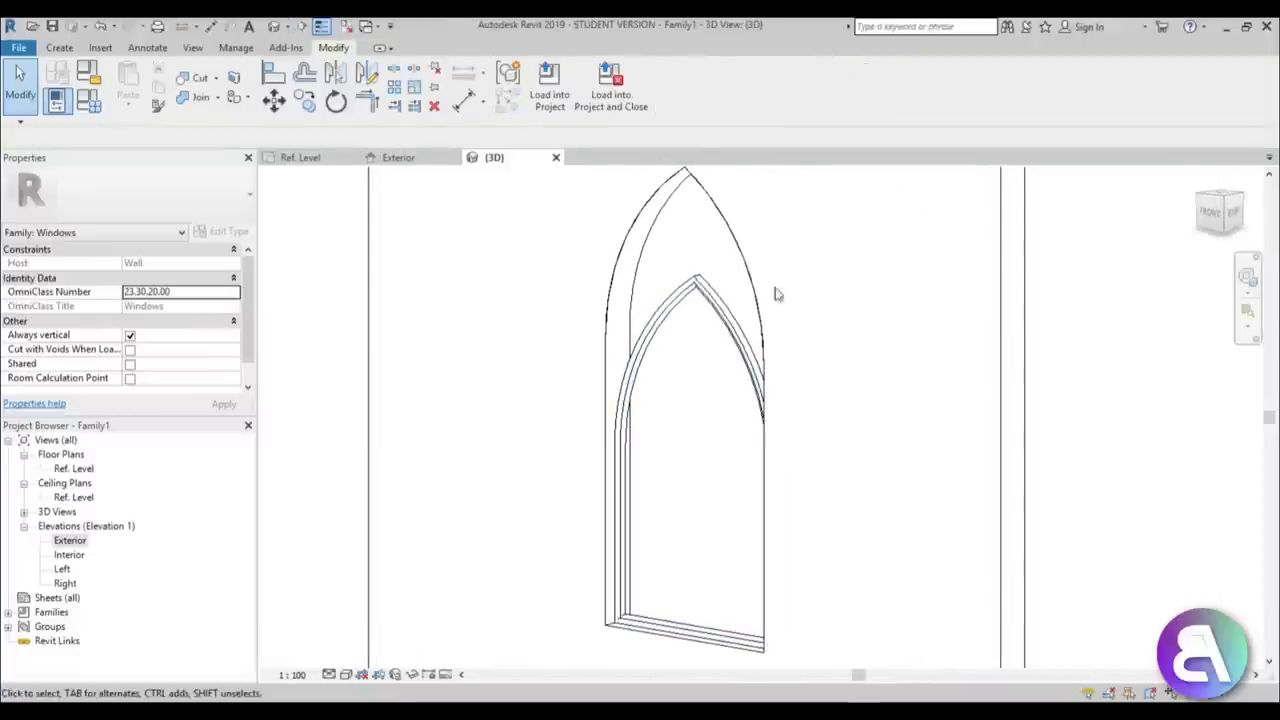
pyautogui.moveTo(586, 409); pyautogui.dragTo(560, 441, button='middle')
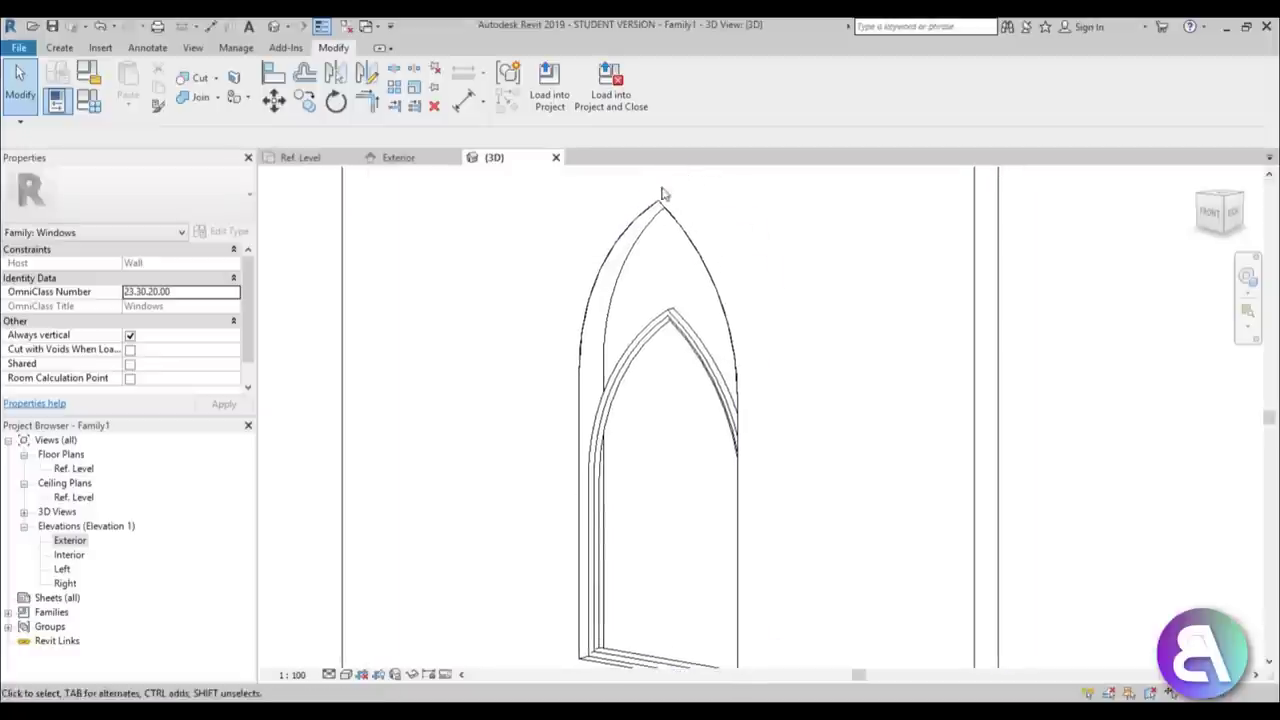
pyautogui.doubleClick(66, 540)
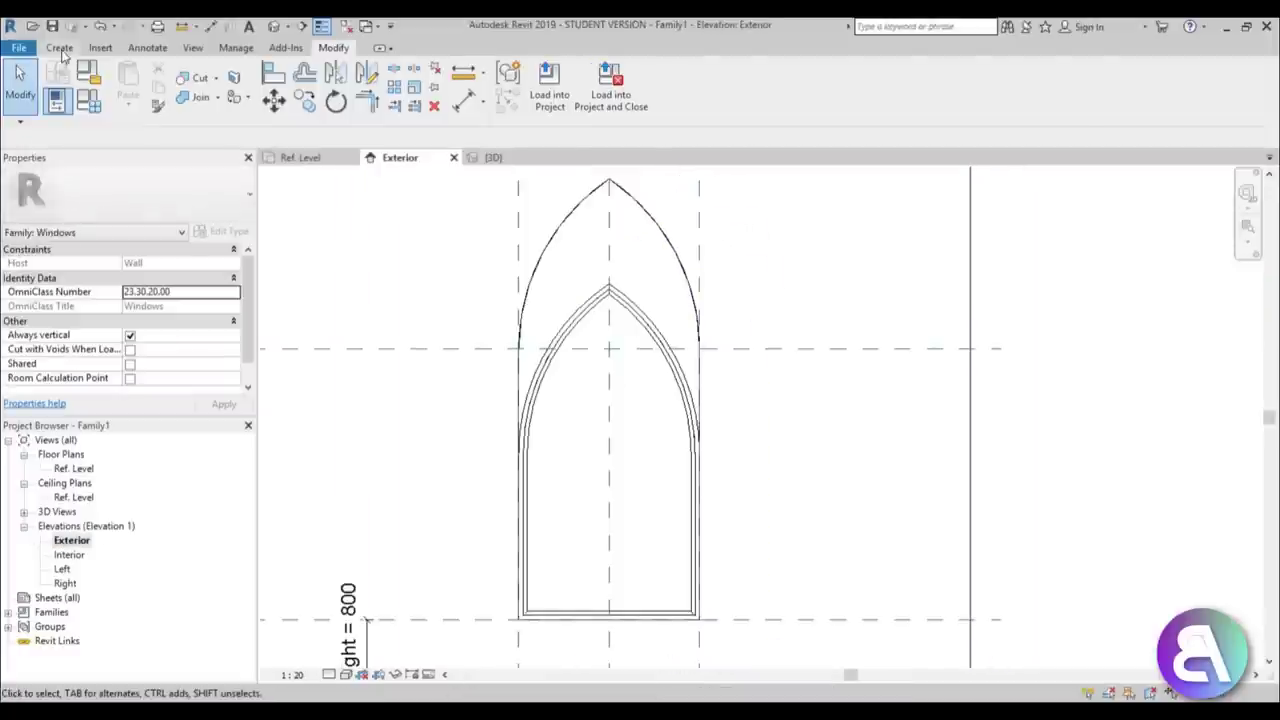
# Start a solid sweep on the Center (Front/Back) reference plane and trace its path along the opening's vertical sides and pointed arch
pyautogui.click(60, 49)
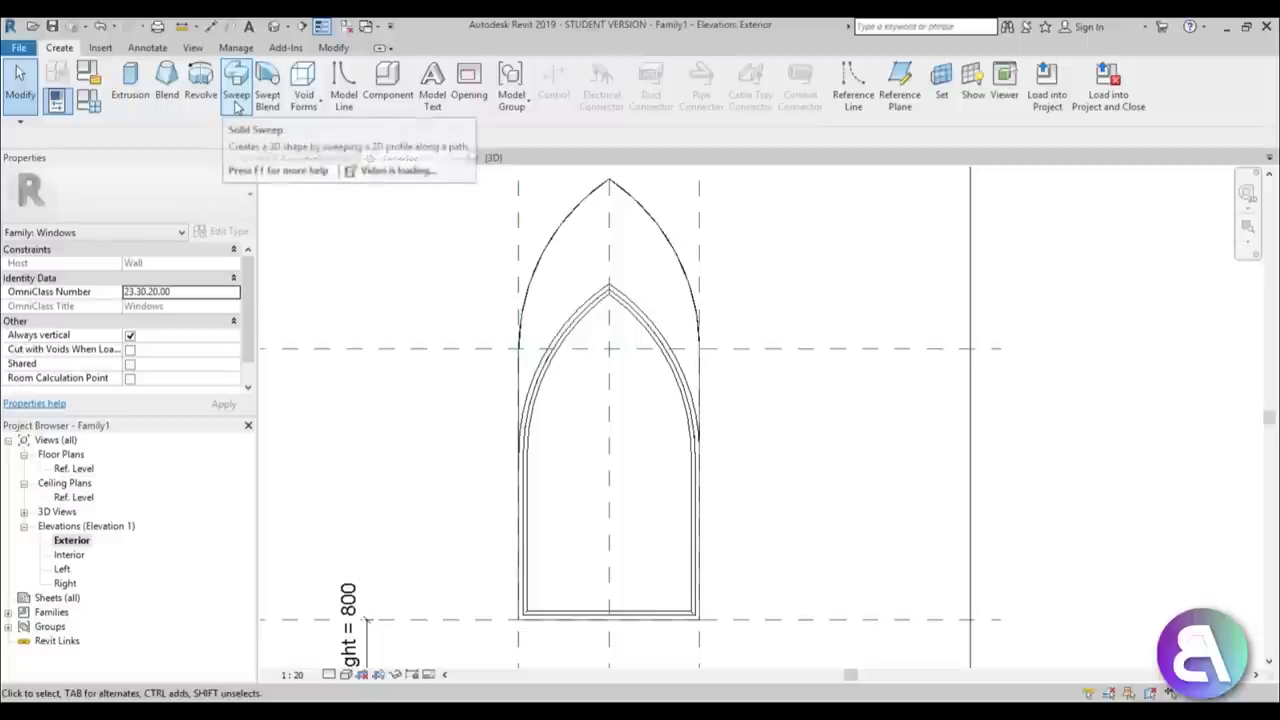
pyautogui.click(237, 90)
pyautogui.click(720, 73)
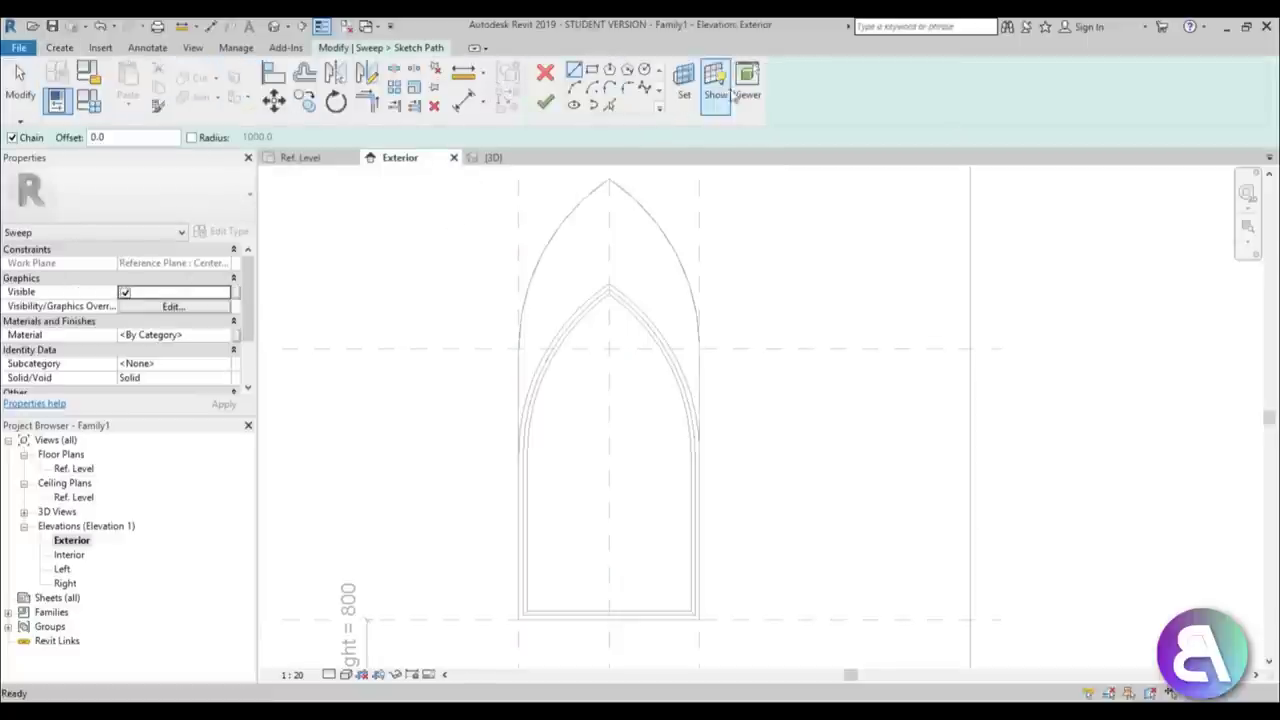
pyautogui.click(686, 88)
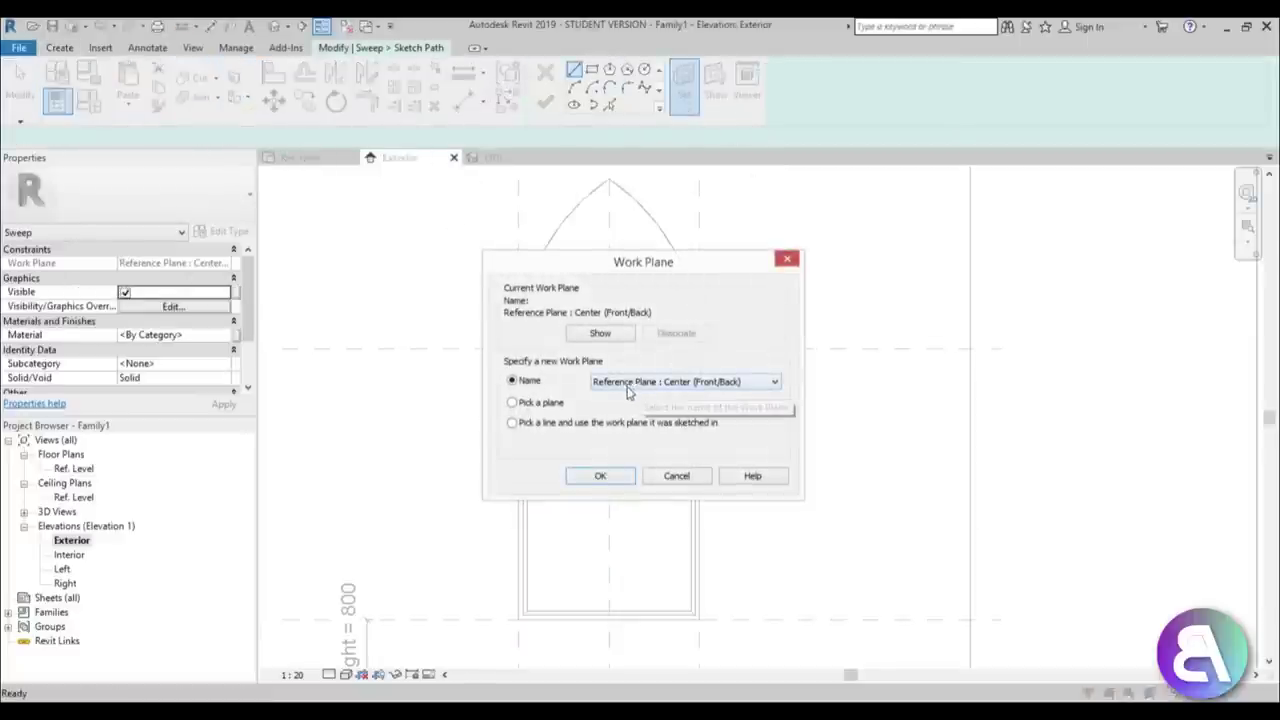
pyautogui.click(600, 476)
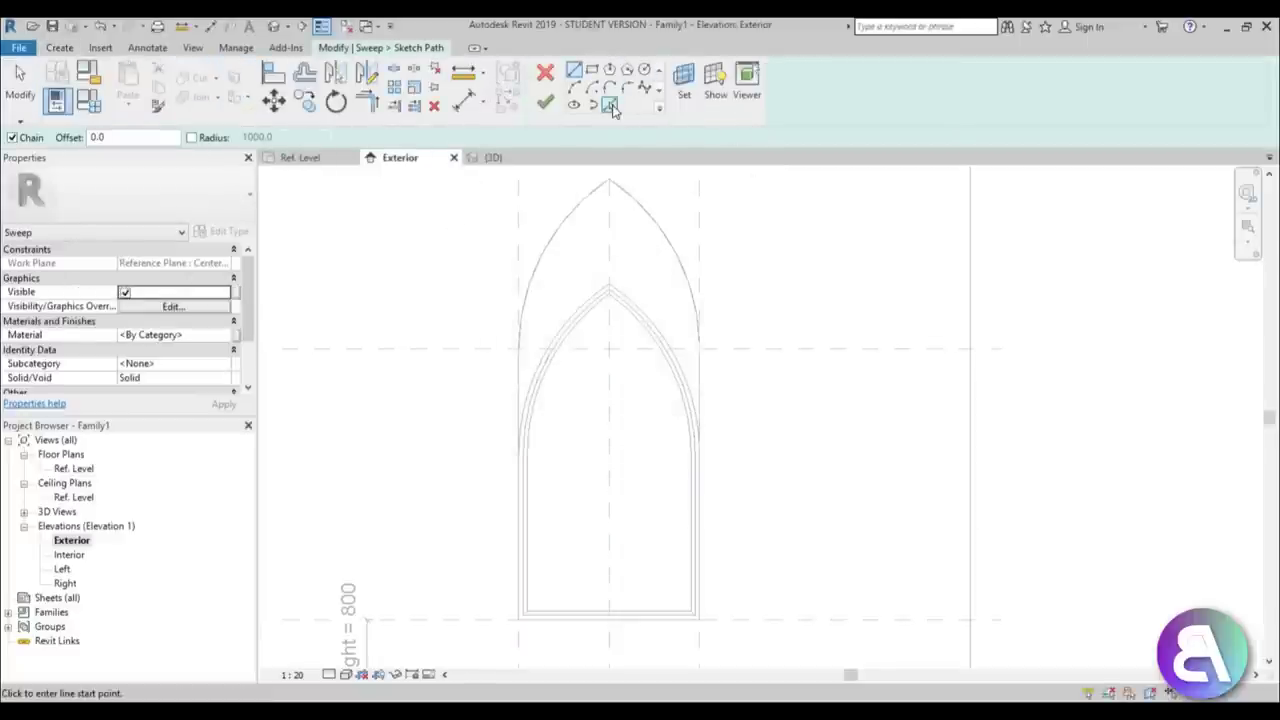
pyautogui.click(610, 104)
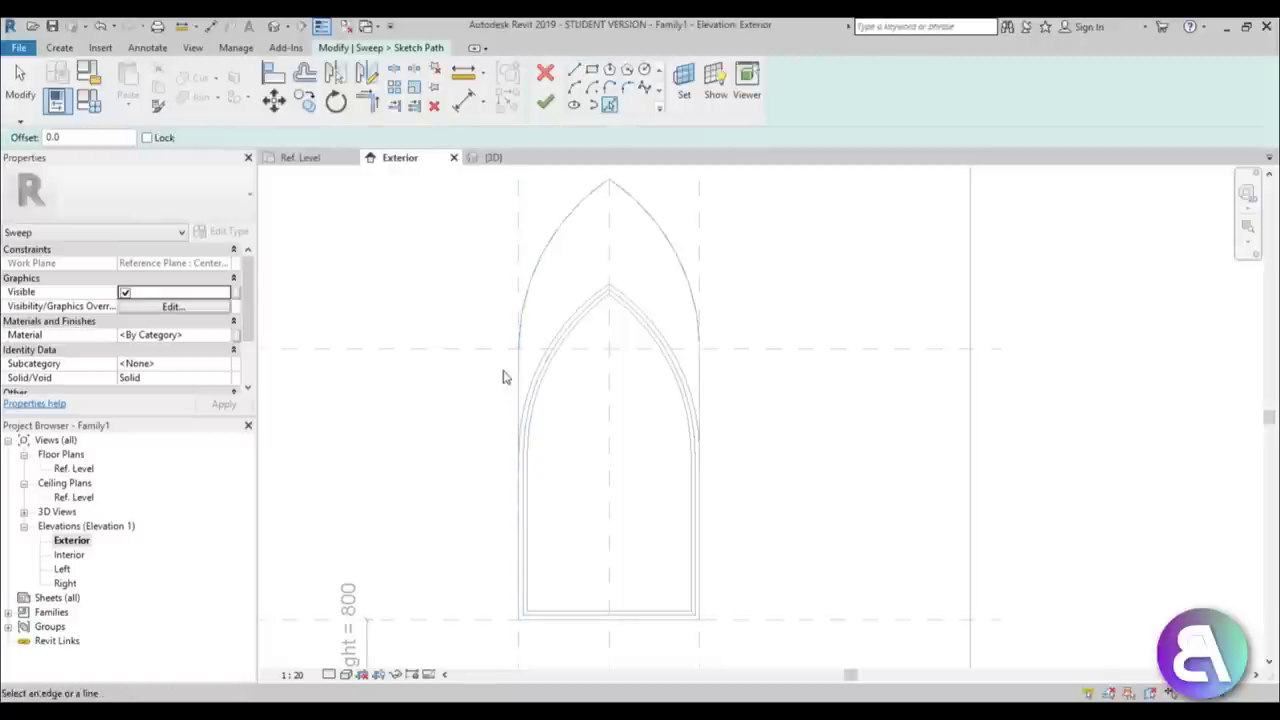
pyautogui.click(521, 388)
pyautogui.click(524, 305)
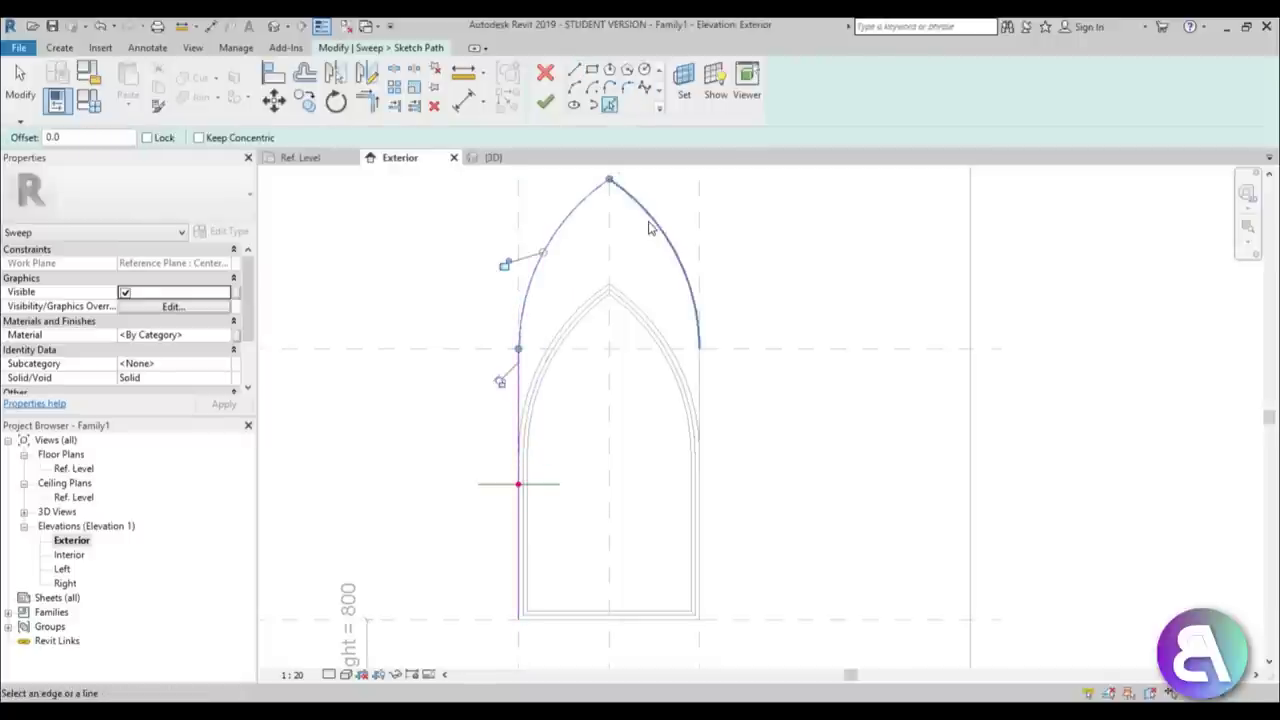
pyautogui.click(648, 228)
pyautogui.click(699, 404)
pyautogui.press('Escape')
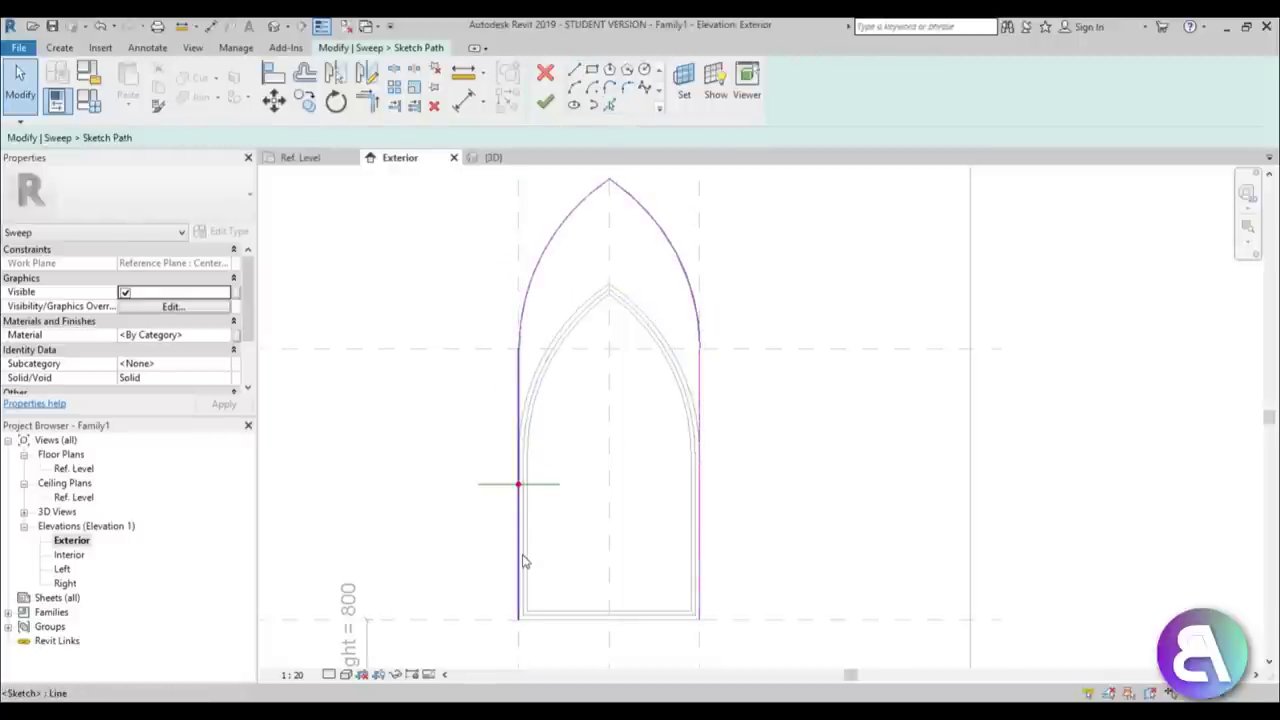
# Shorten both vertical legs of the sweep path to about 580 mm below the arch and finish the path
pyautogui.click(520, 562)
pyautogui.moveTo(518, 615); pyautogui.dragTo(518, 453)
pyautogui.click(697, 438)
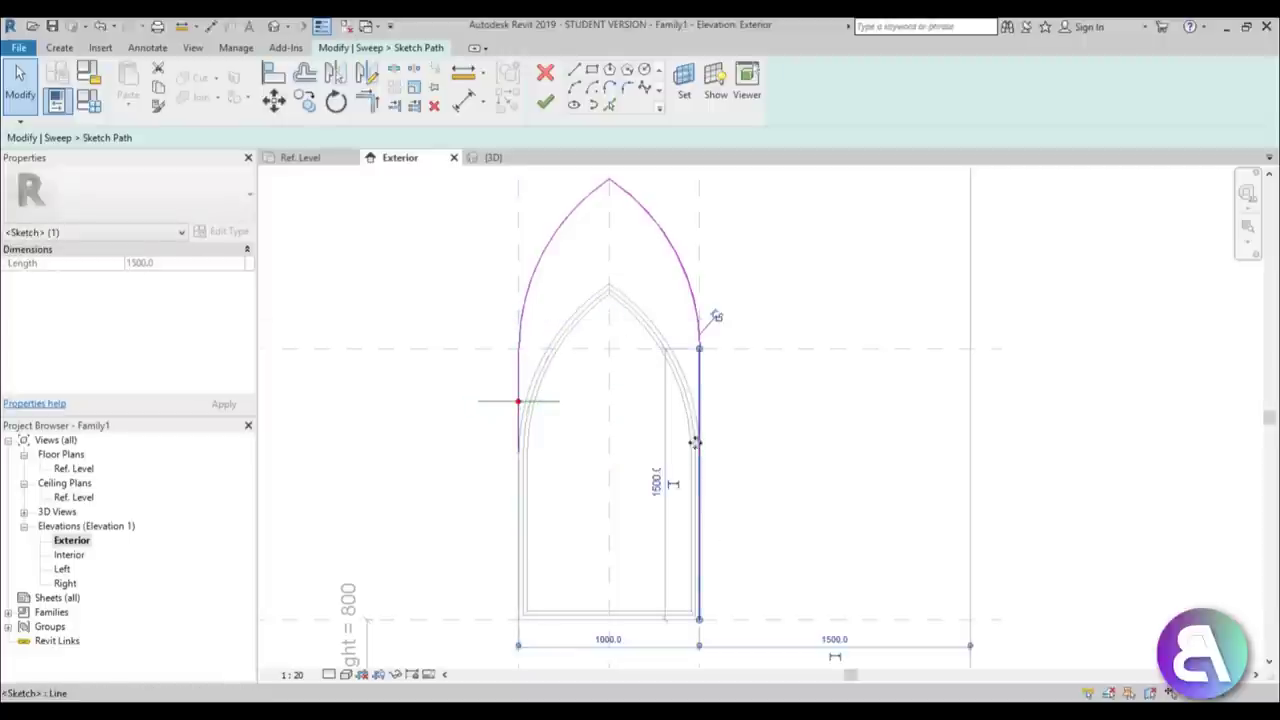
pyautogui.moveTo(700, 617)
pyautogui.mouseDown()
pyautogui.moveTo(705, 428)
pyautogui.moveTo(699, 453)
pyautogui.mouseUp()
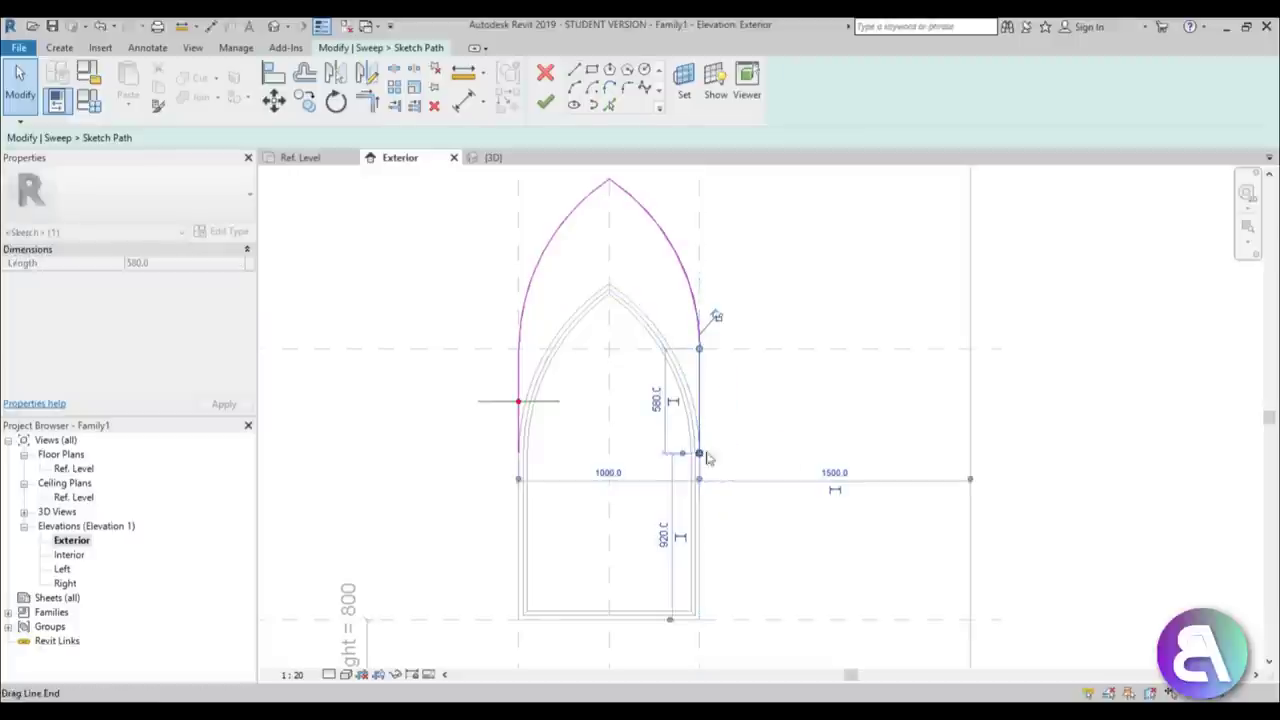
pyautogui.click(686, 429)
pyautogui.scroll(1, 497, 426)
pyautogui.scroll(1, 577, 393)
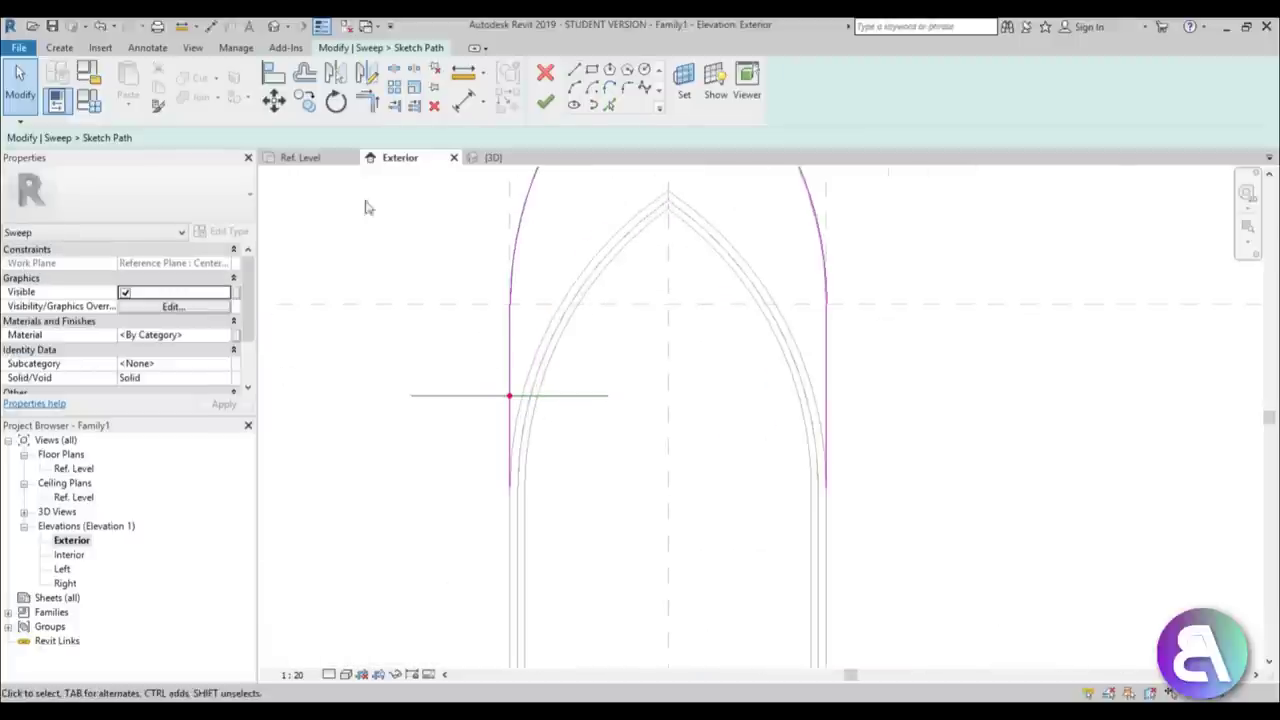
pyautogui.click(545, 103)
# Open the sweep's profile sketch in the Ref. Level floor plan and pick the existing frame's moulded outline
pyautogui.click(812, 104)
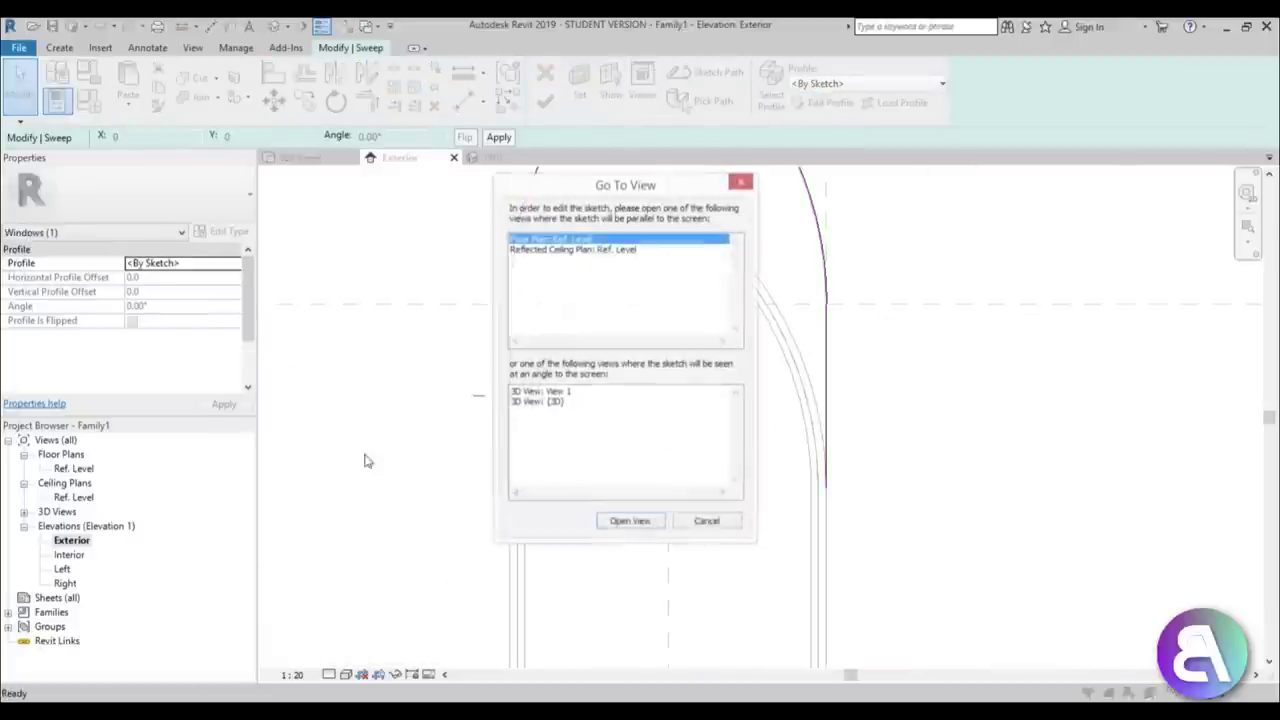
pyautogui.doubleClick(577, 241)
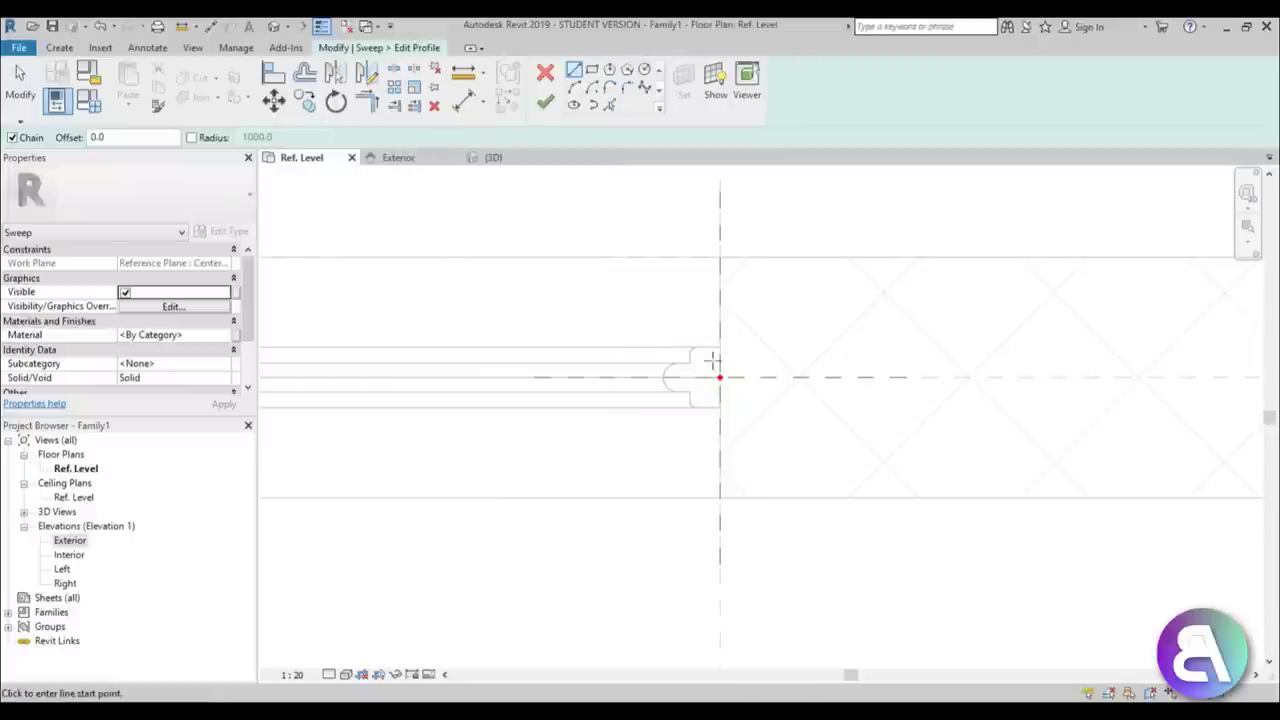
pyautogui.scroll(3, 712, 360)
pyautogui.press('p')
pyautogui.press('l')
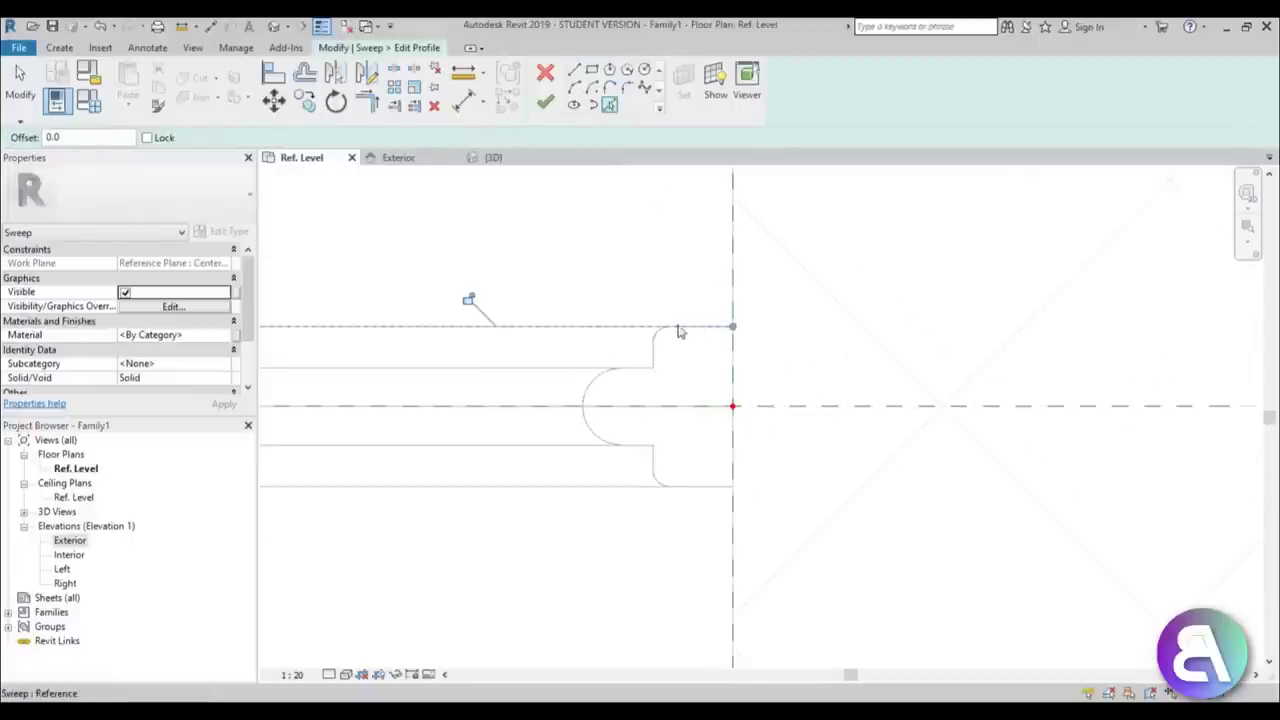
pyautogui.click(609, 377)
pyautogui.click(646, 458)
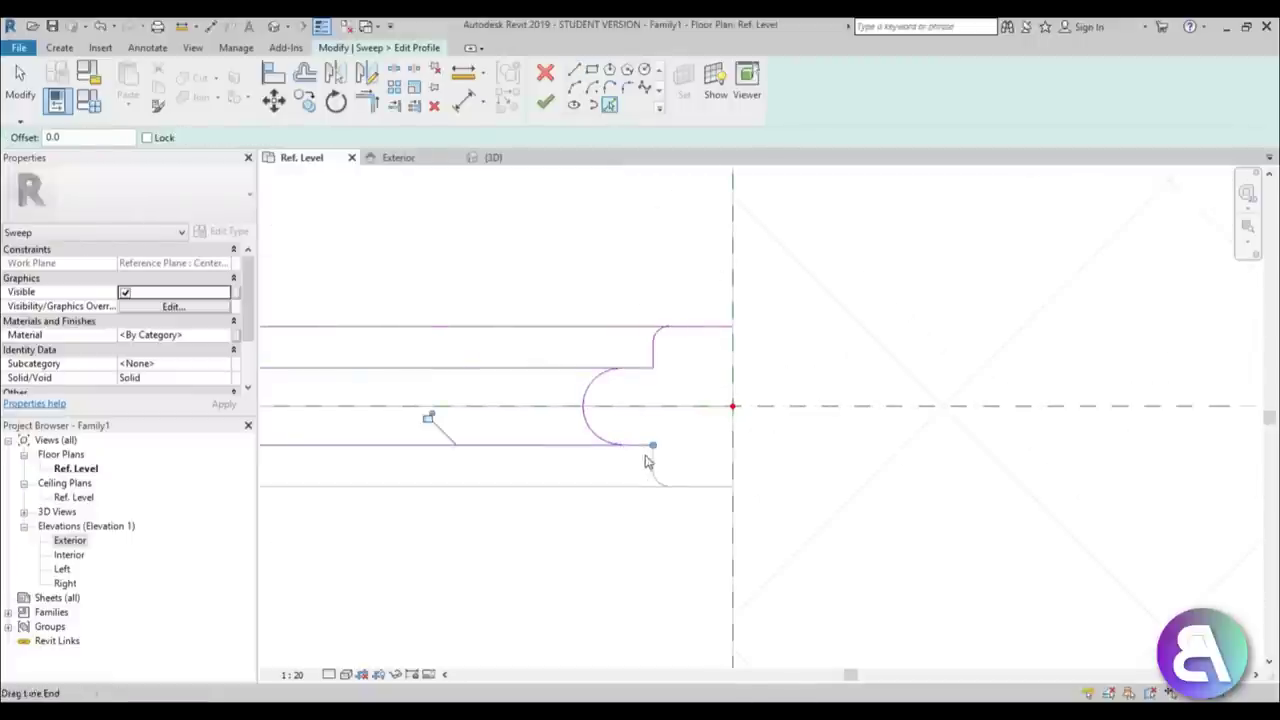
pyautogui.click(697, 490)
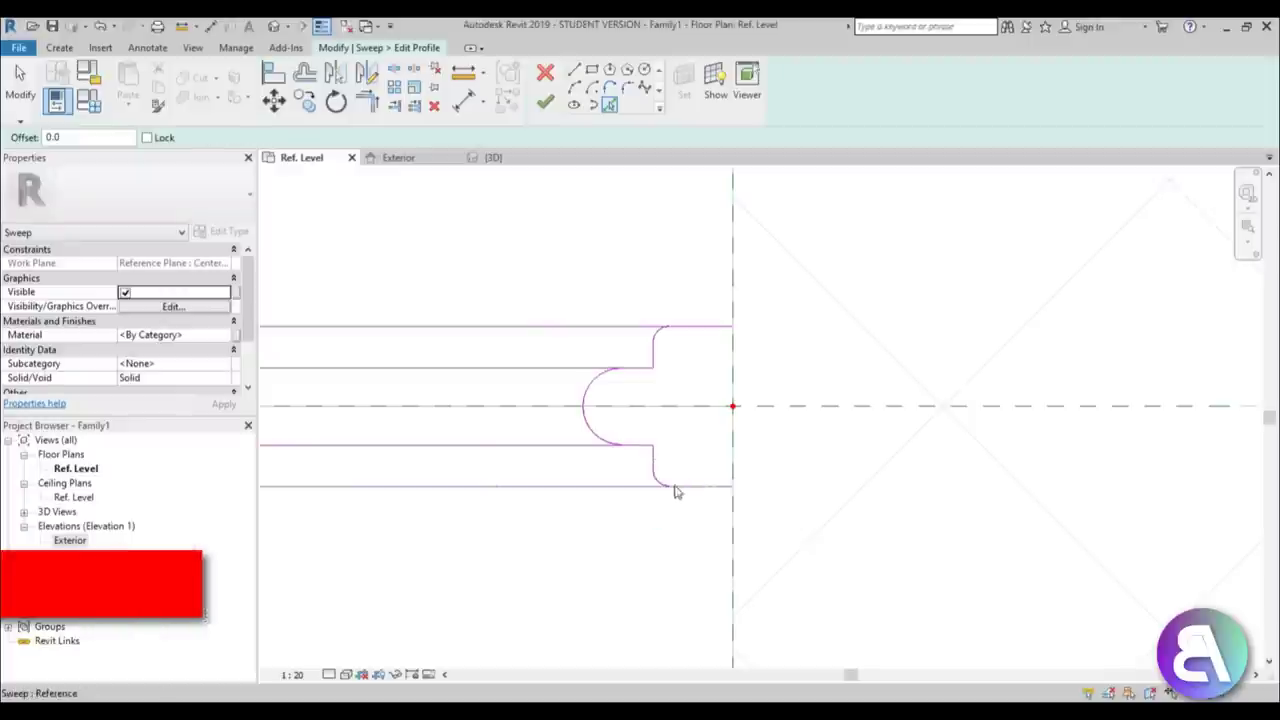
# Trim the picked profile lines on one side to the semicircle and the corner fillet
pyautogui.press('t')
pyautogui.press('r')
pyautogui.click(644, 445)
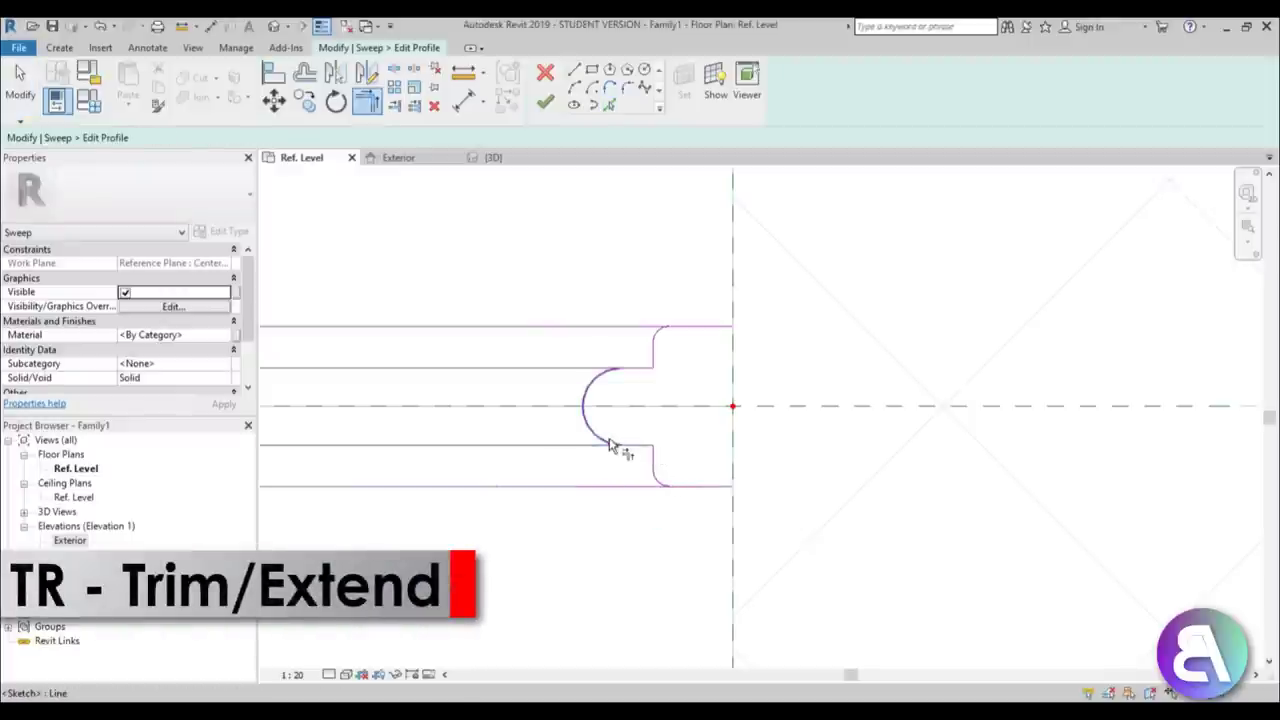
pyautogui.click(608, 441)
pyautogui.click(676, 486)
pyautogui.click(660, 487)
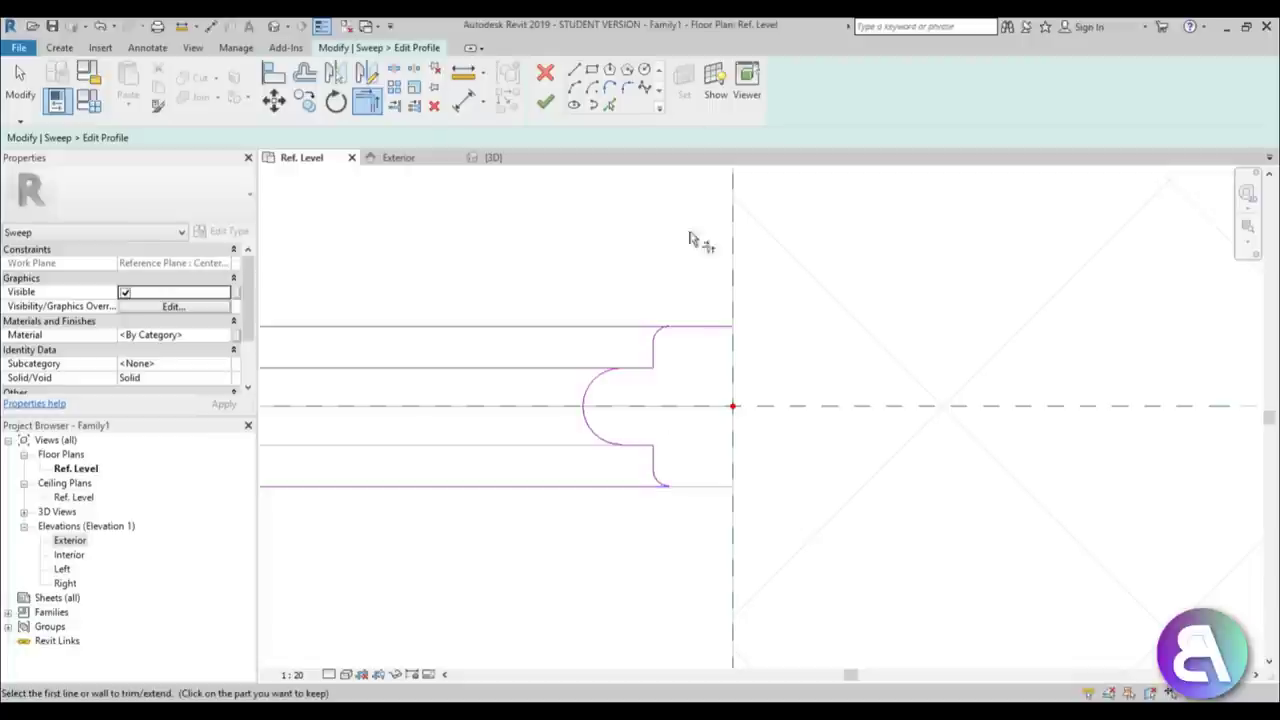
# Close the back of the profile with a straight line along the reference plane and trim the remaining overhanging lines
pyautogui.click(574, 72)
pyautogui.click(733, 327)
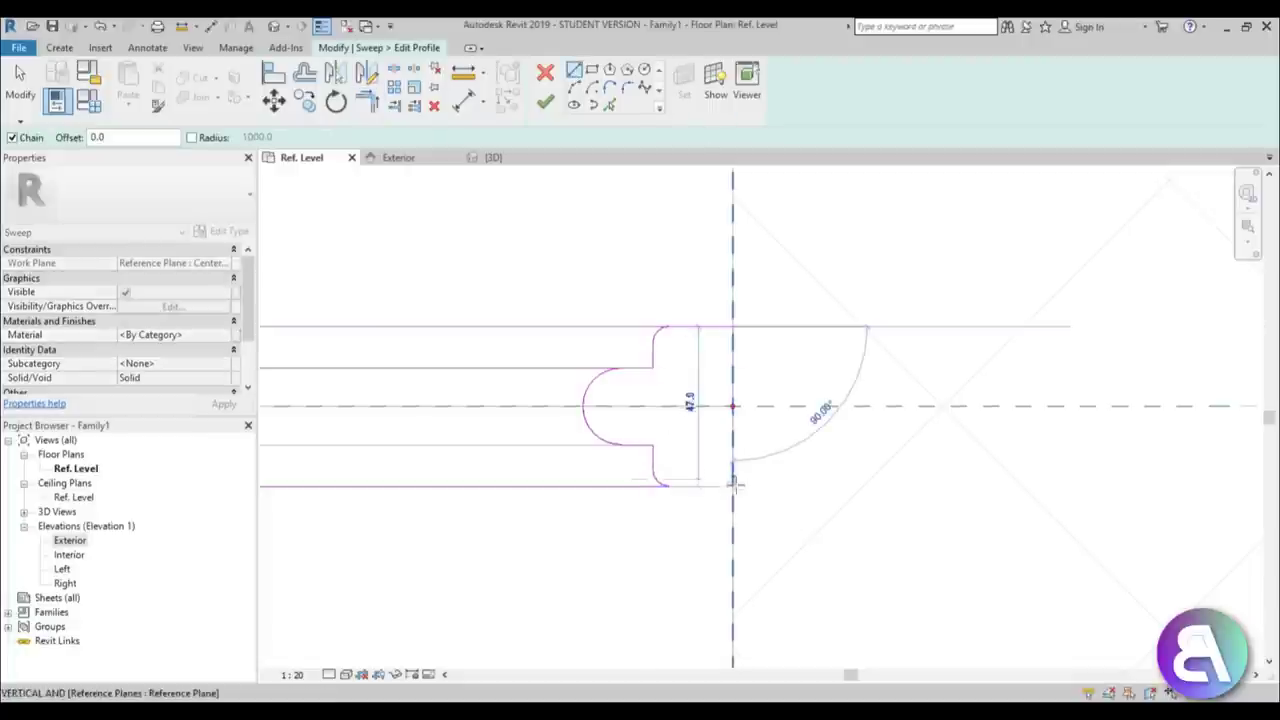
pyautogui.click(733, 487)
pyautogui.press('Escape')
pyautogui.press('Escape')
pyautogui.press('t')
pyautogui.press('r')
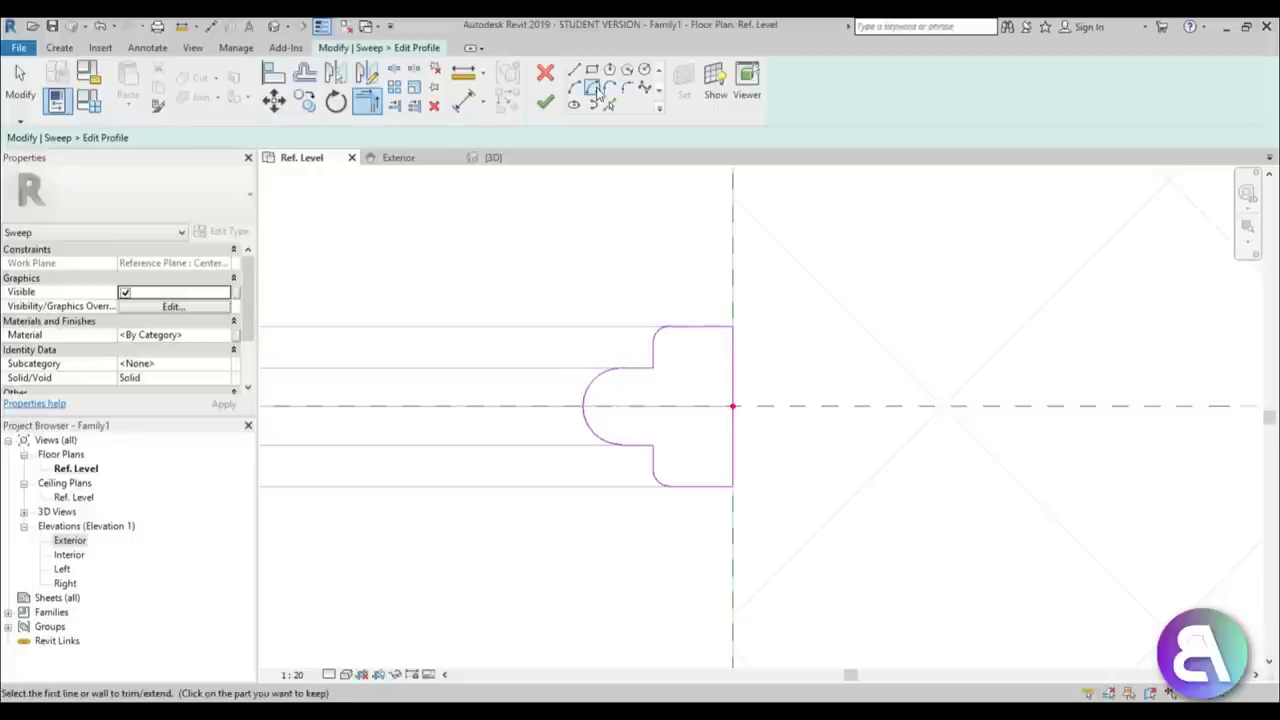
# Finish the profile sketch and complete the upper arch sweep in the Exterior elevation
pyautogui.click(546, 104)
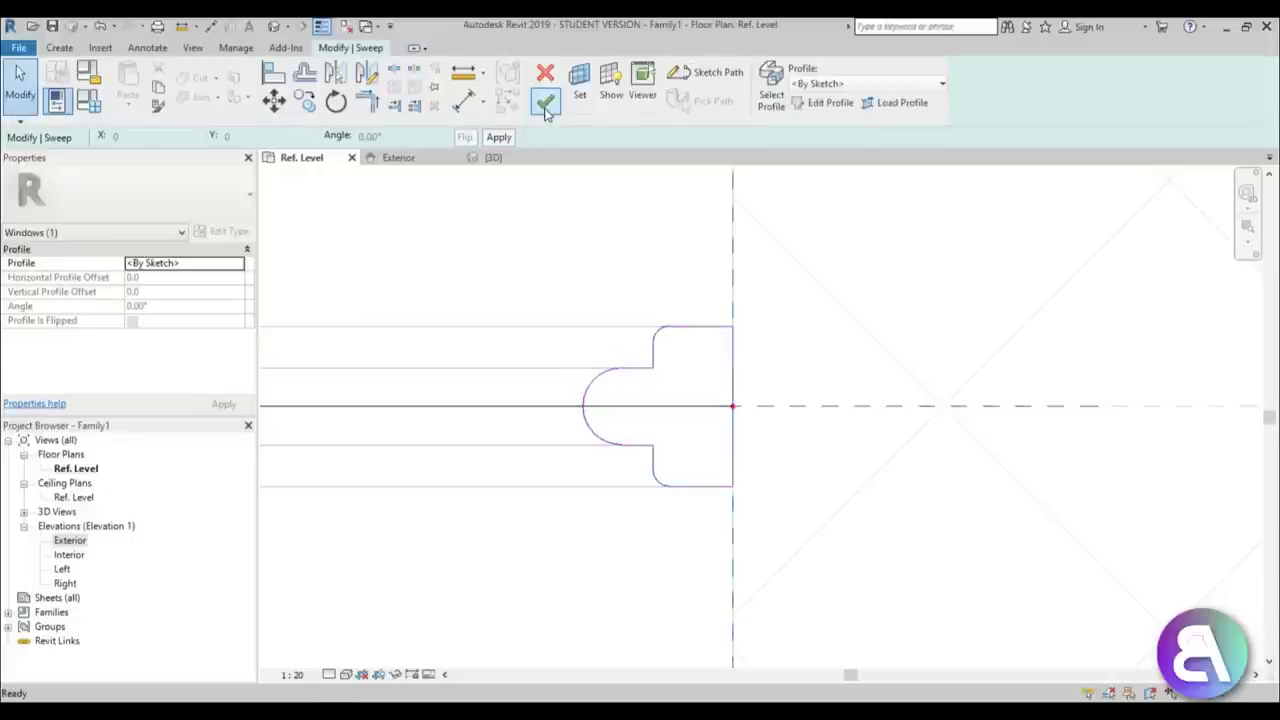
pyautogui.doubleClick(70, 540)
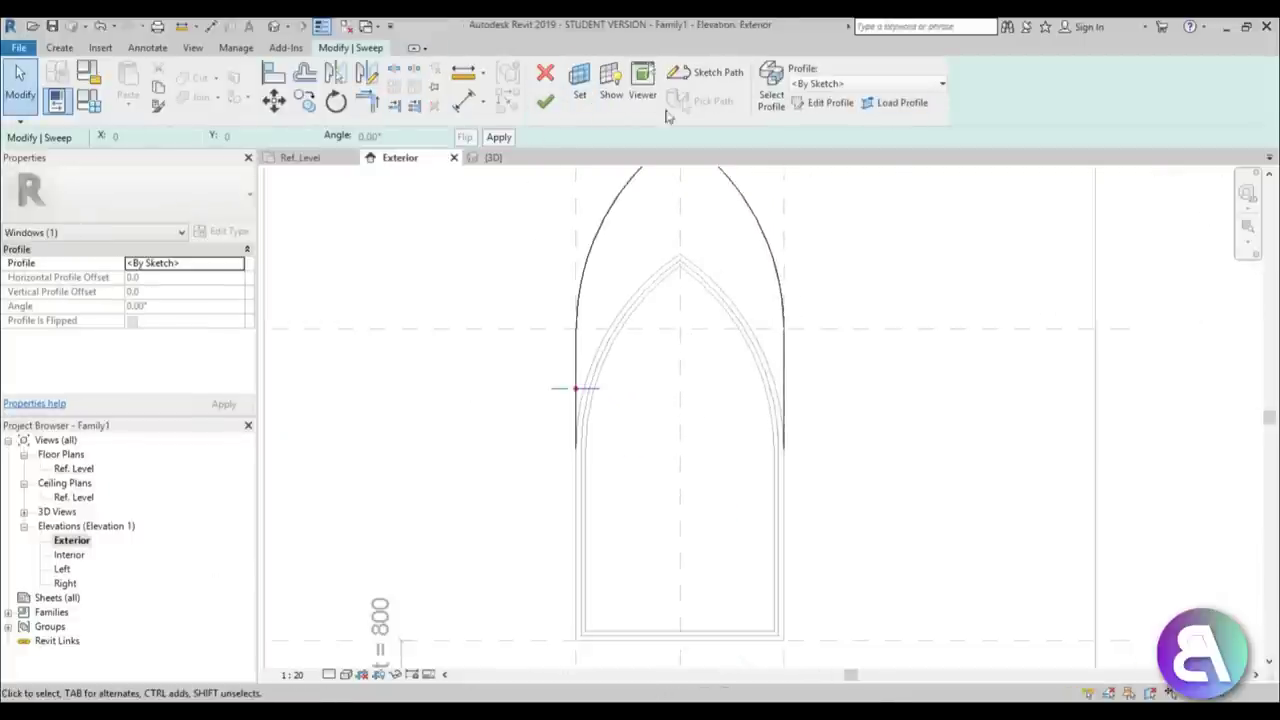
pyautogui.click(546, 104)
pyautogui.click(597, 463)
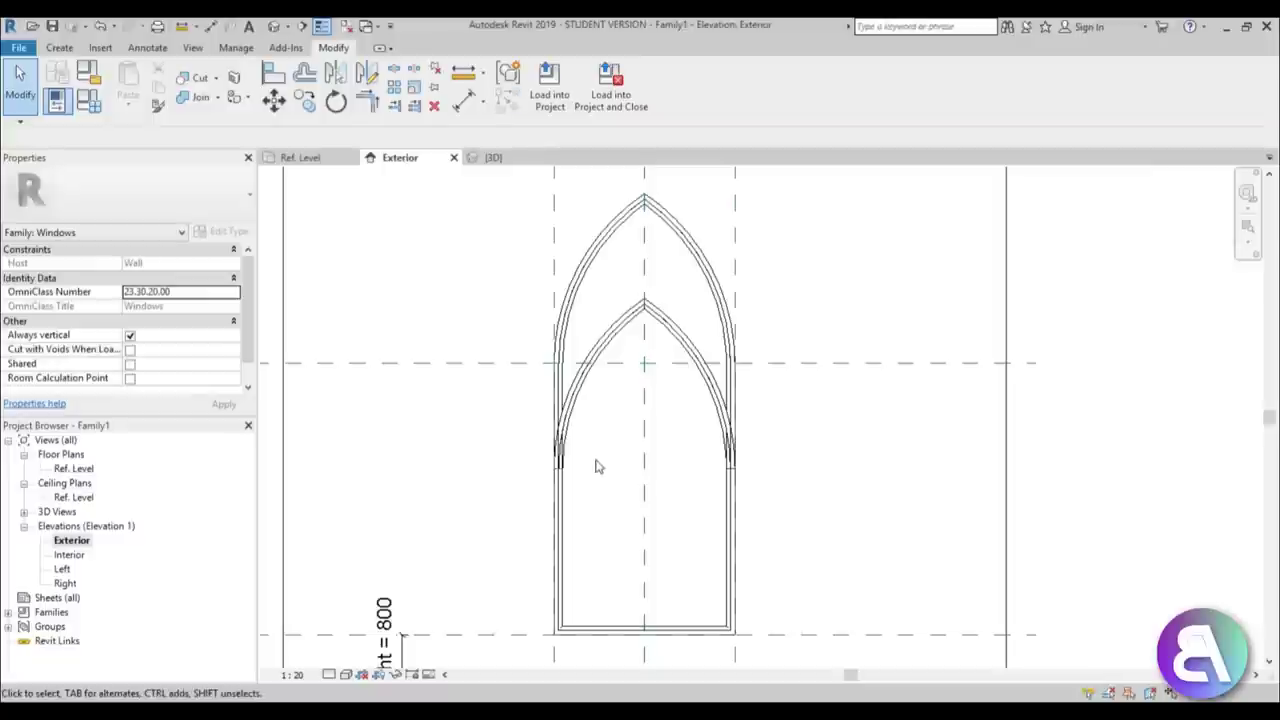
# Join the geometry of the new upper arch sweep and the existing inner frame sweep
pyautogui.scroll(2, 603, 362)
pyautogui.click(200, 97)
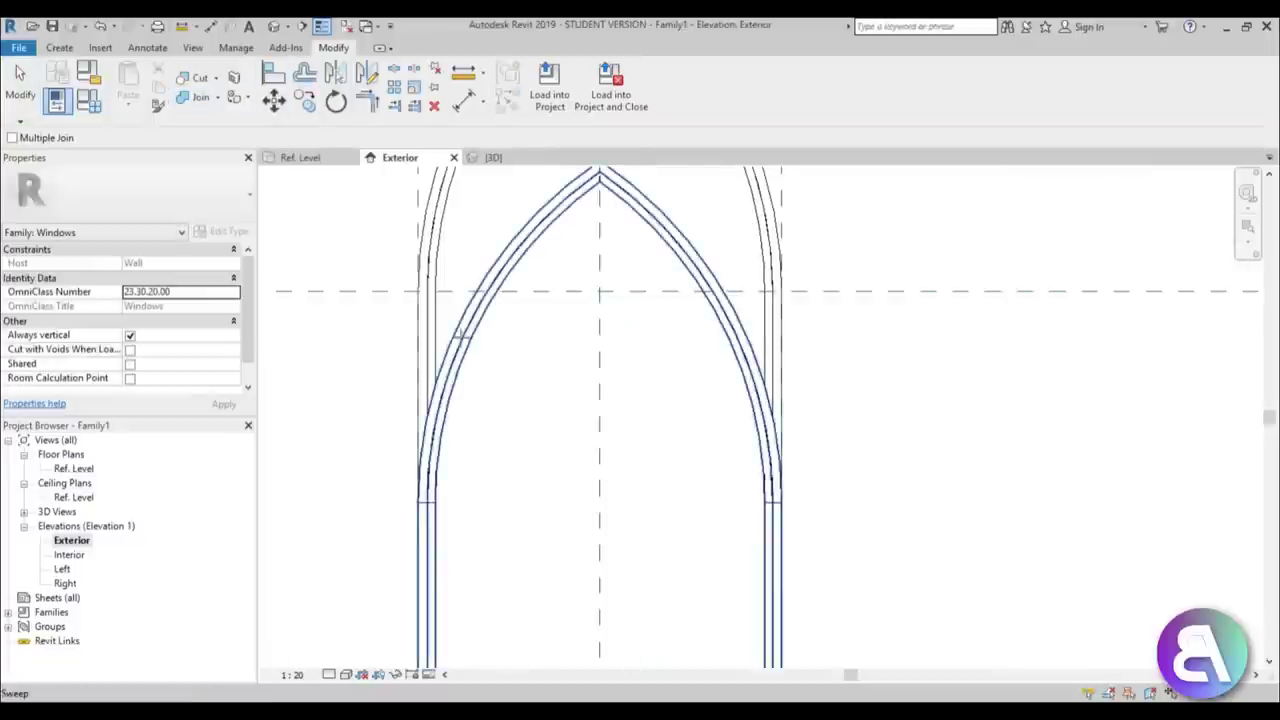
pyautogui.scroll(-1, 527, 393)
pyautogui.press('Escape')
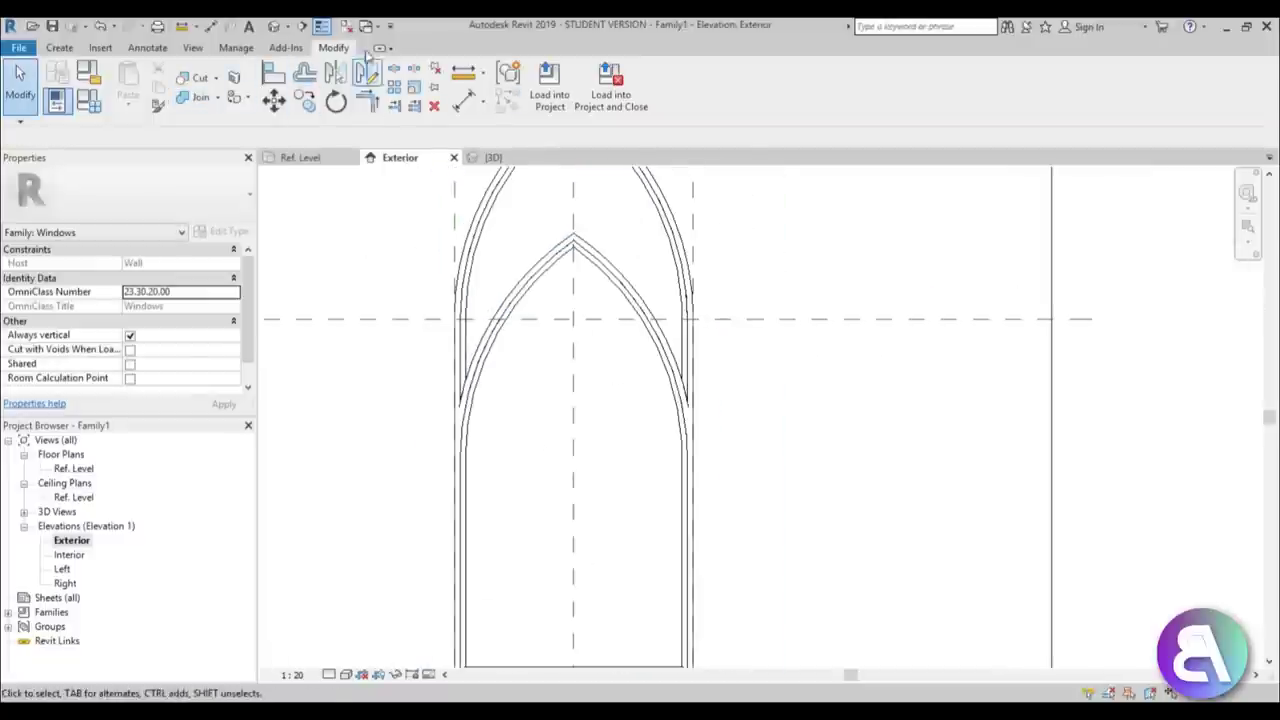
# Inspect the joined arch frames in 3D and return to the Exterior elevation
pyautogui.click(275, 28)
pyautogui.keyDown('shift'); pyautogui.moveTo(709, 483); pyautogui.dragTo(714, 440, button='middle'); pyautogui.keyUp('shift')
pyautogui.scroll(-3, 680, 490)
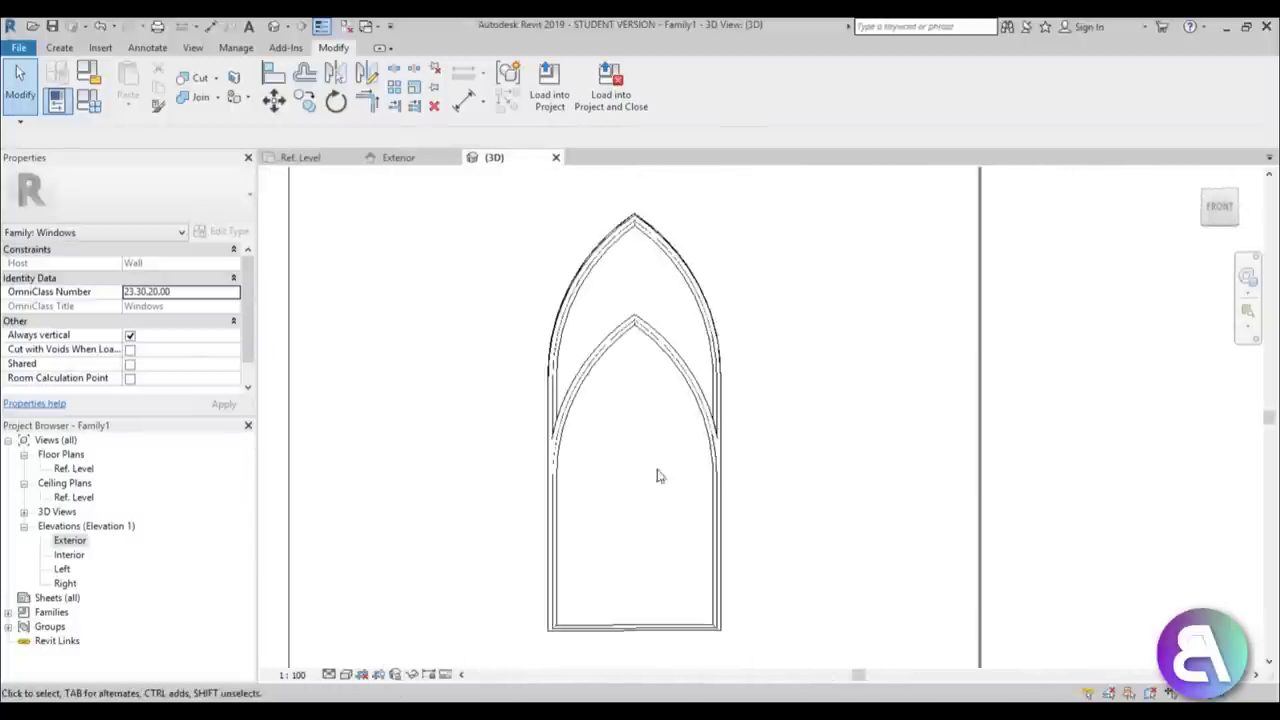
pyautogui.keyDown('shift'); pyautogui.moveTo(680, 490); pyautogui.dragTo(622, 541, button='middle'); pyautogui.keyUp('shift')
pyautogui.scroll(1, 622, 541)
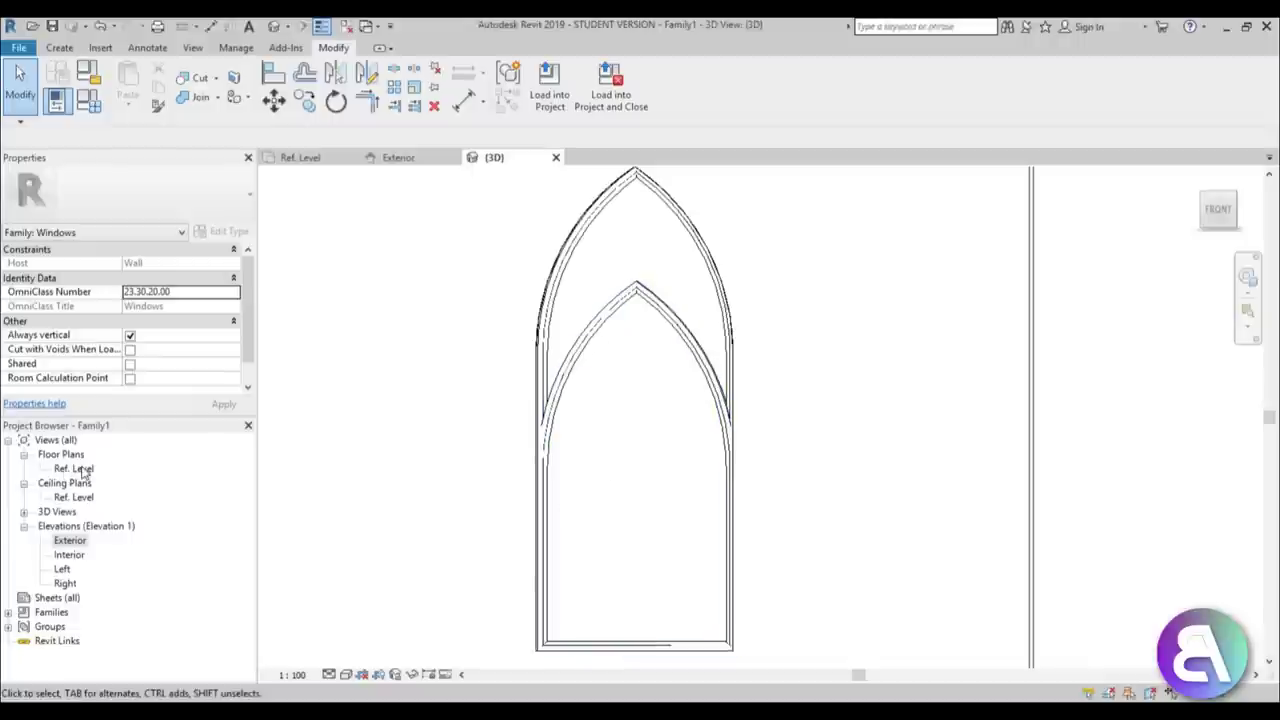
pyautogui.doubleClick(70, 541)
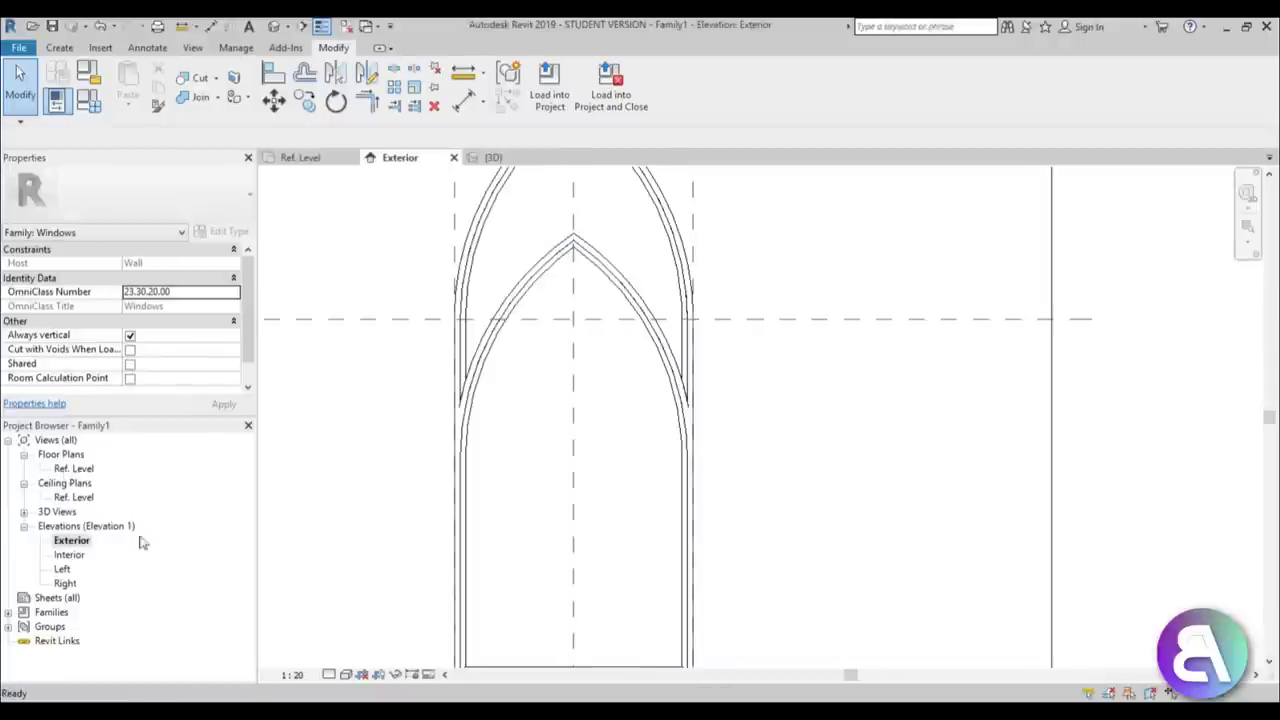
# Start another sweep and sketch its path as an arc of about 673 mm radius from the inner arch's left side to the centre plane
pyautogui.scroll(2, 666, 408)
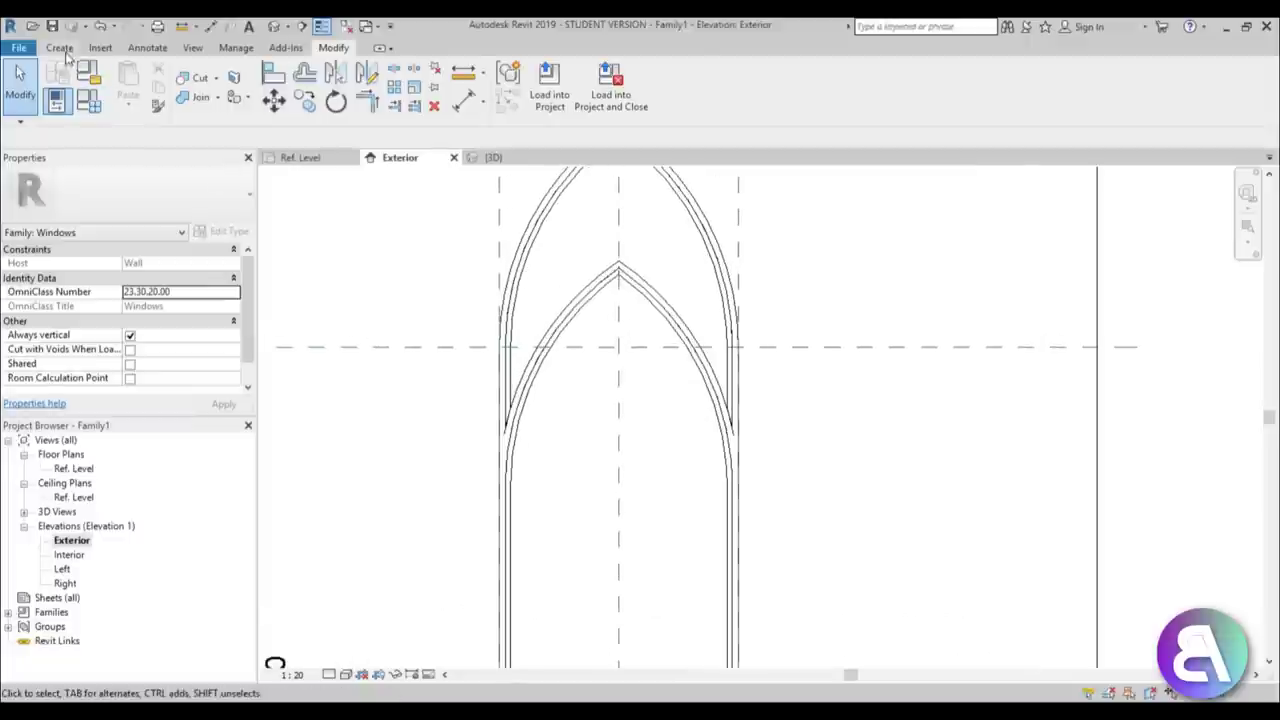
pyautogui.click(60, 48)
pyautogui.click(237, 82)
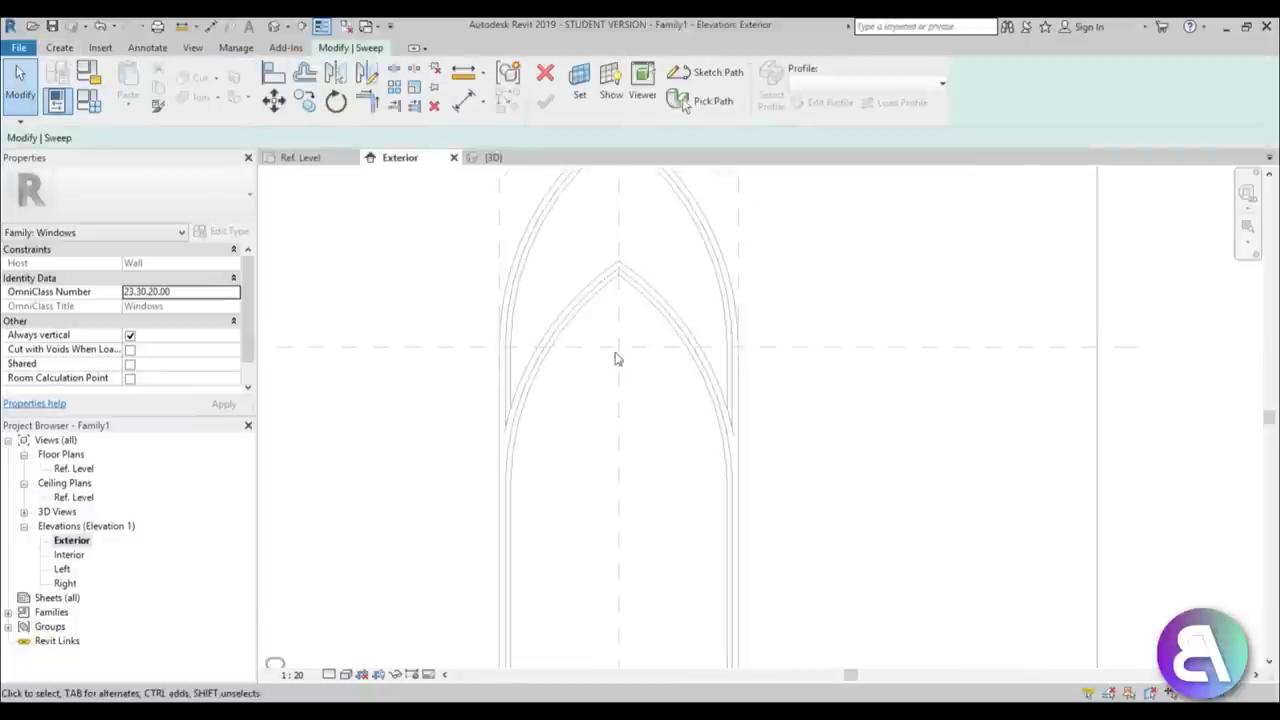
pyautogui.scroll(1, 616, 358)
pyautogui.click(718, 73)
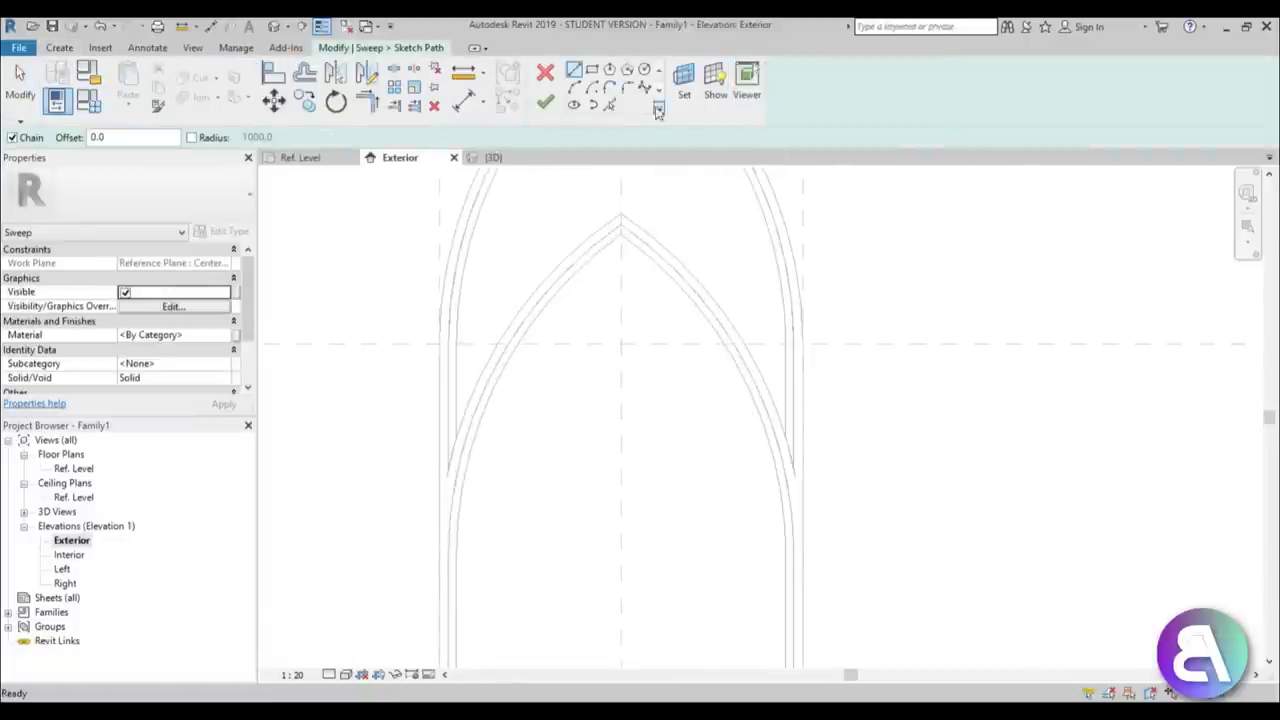
pyautogui.click(574, 88)
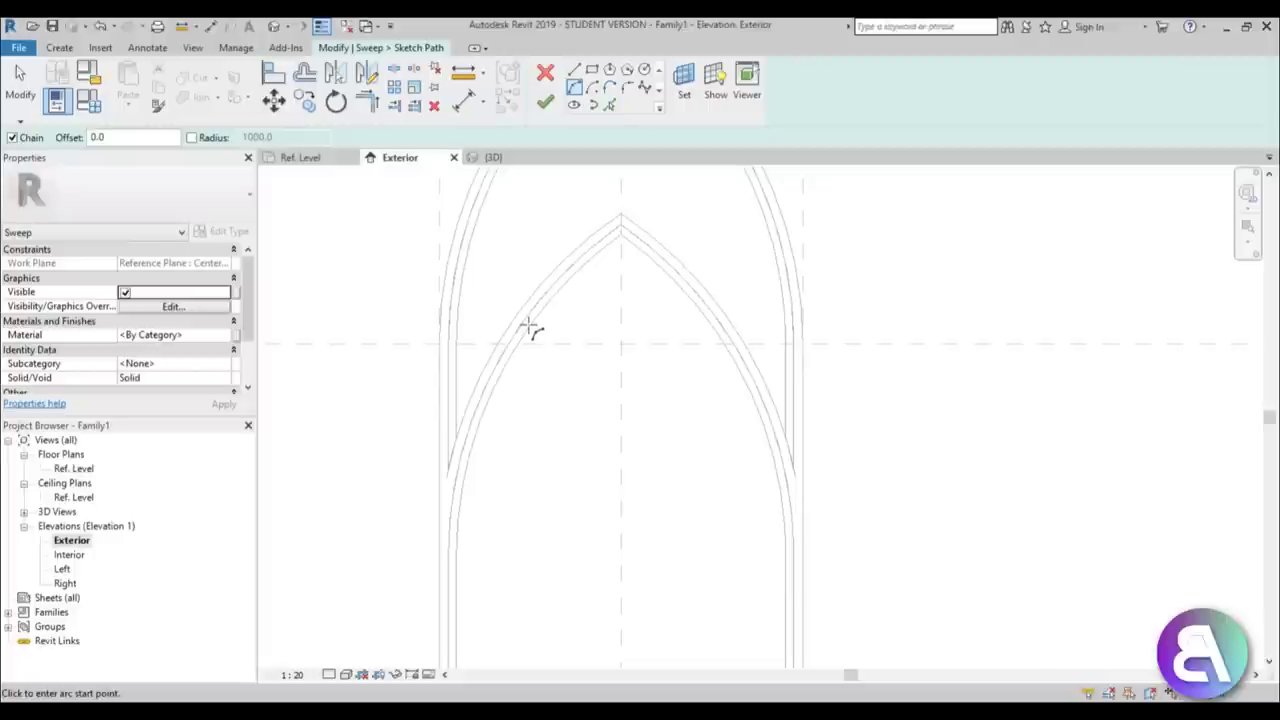
pyautogui.click(531, 316)
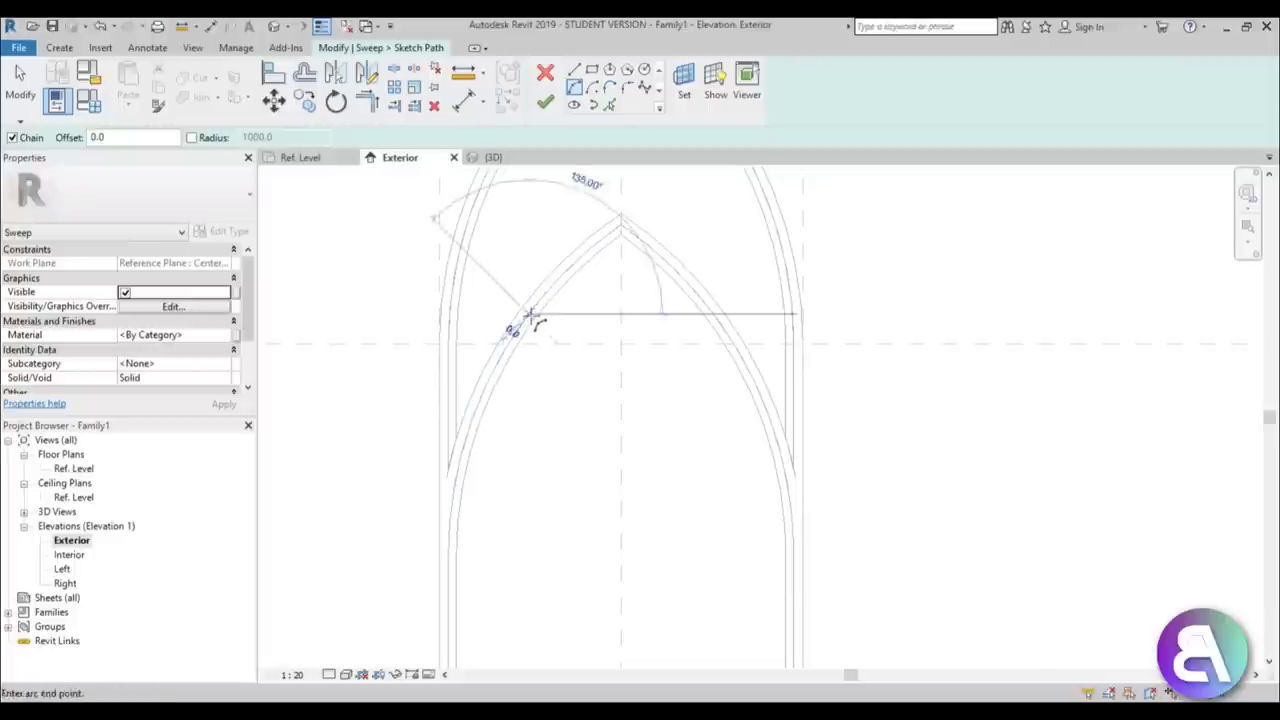
pyautogui.click(621, 506)
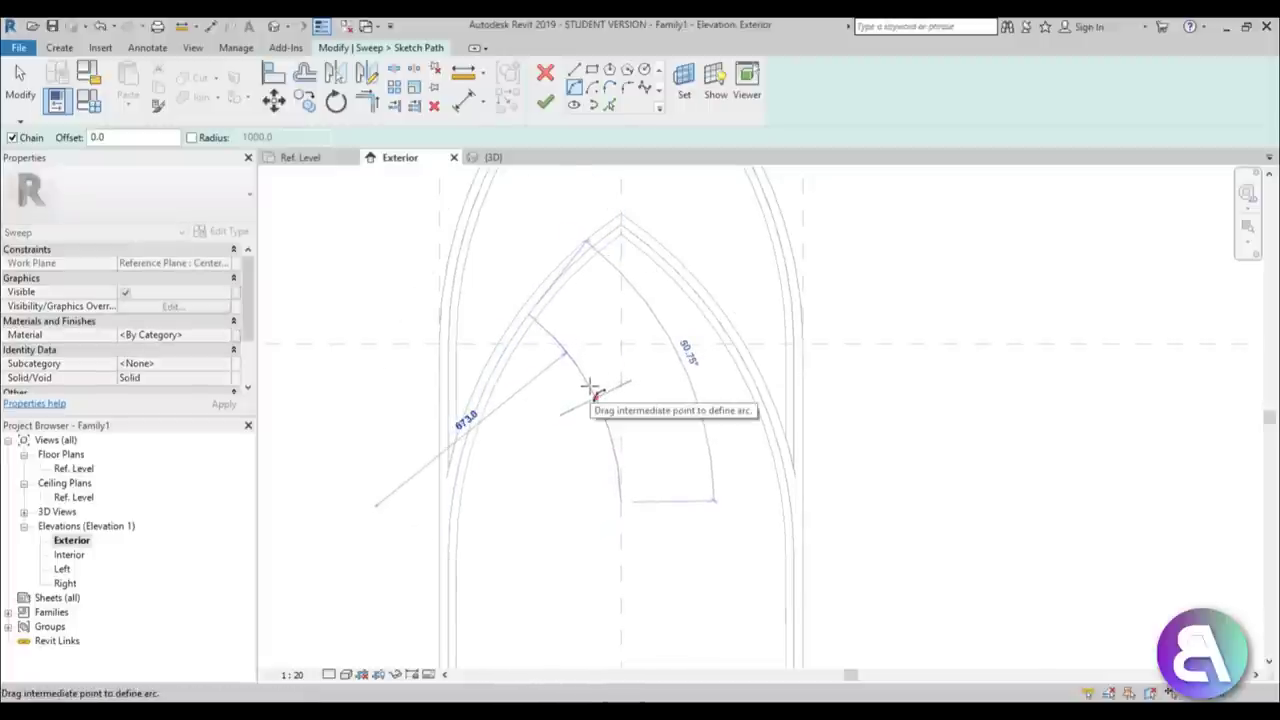
pyautogui.click(594, 386)
pyautogui.press('Escape')
pyautogui.press('Escape')
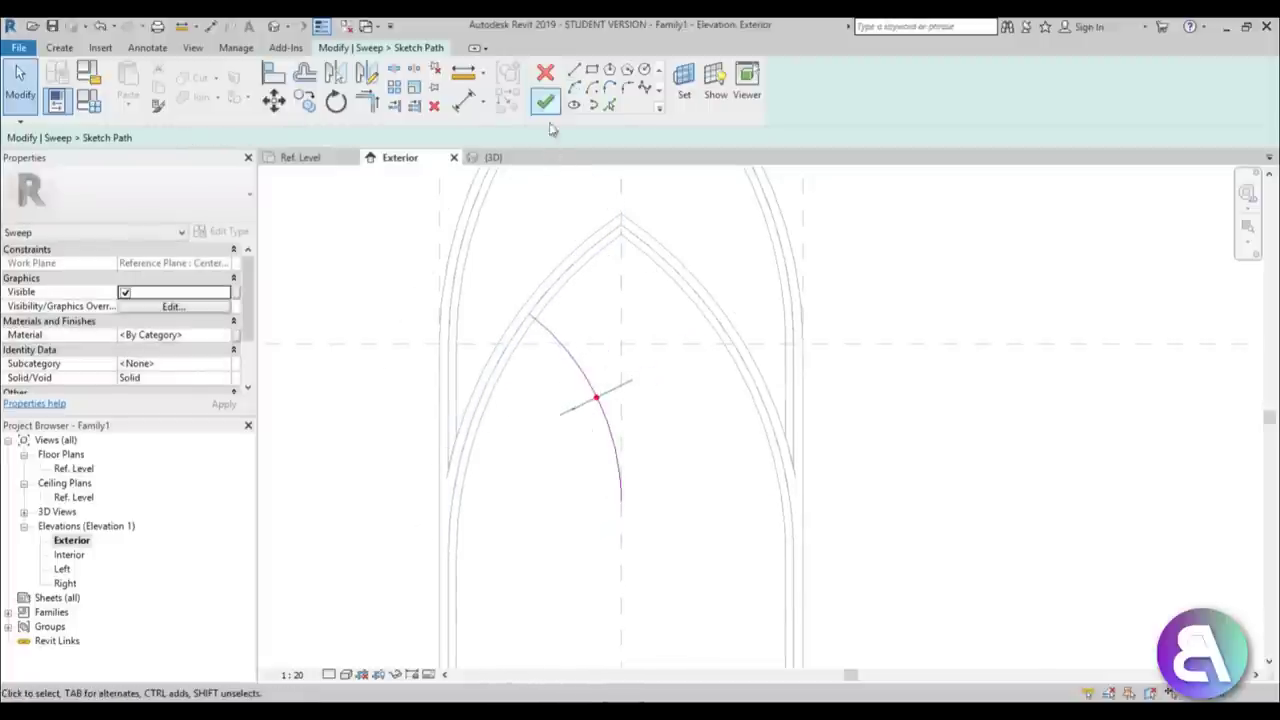
# Extend the arc path's upper end to the middle line of the inner arch moulding, giving a radius of about 655 mm
pyautogui.scroll(4, 530, 316)
pyautogui.scroll(3, 516, 316)
pyautogui.moveTo(532, 319); pyautogui.dragTo(522, 316)
pyautogui.scroll(-2, 573, 243)
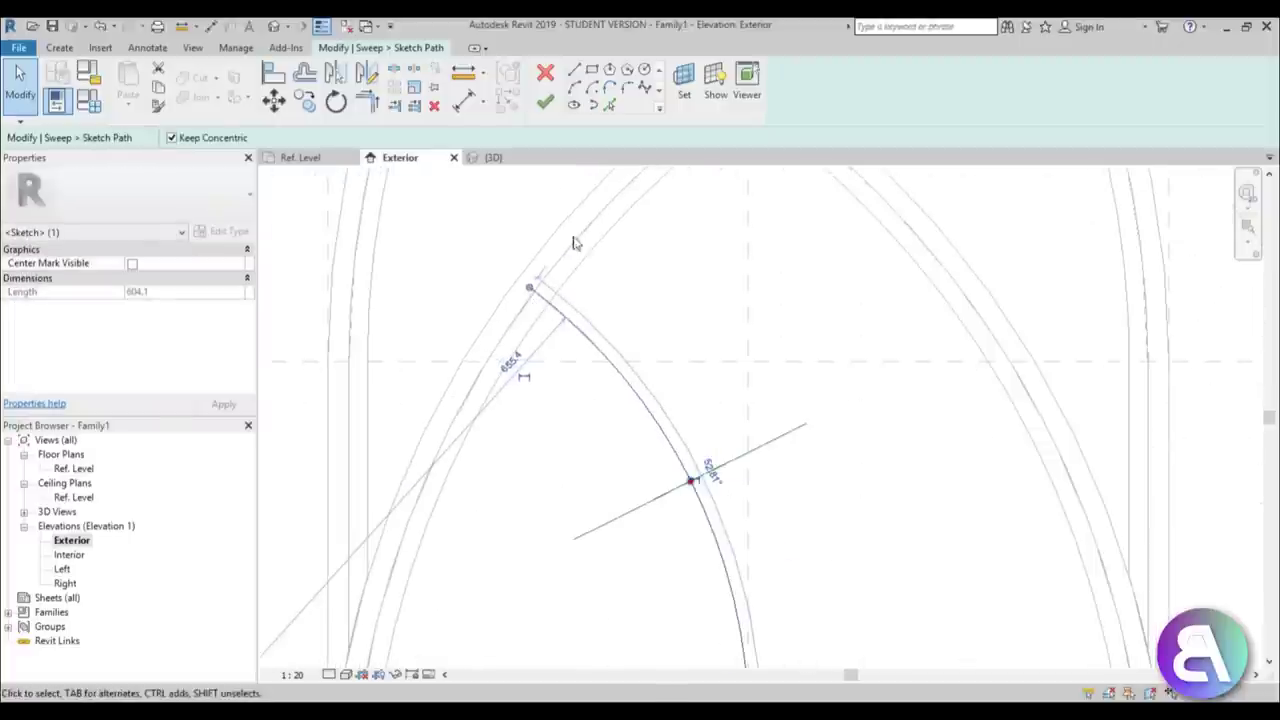
# Finish the arc path and sketch a rectangular sweep profile of about 6 by 11 mm around the path's centre in the {3D} view
pyautogui.click(545, 104)
pyautogui.click(825, 103)
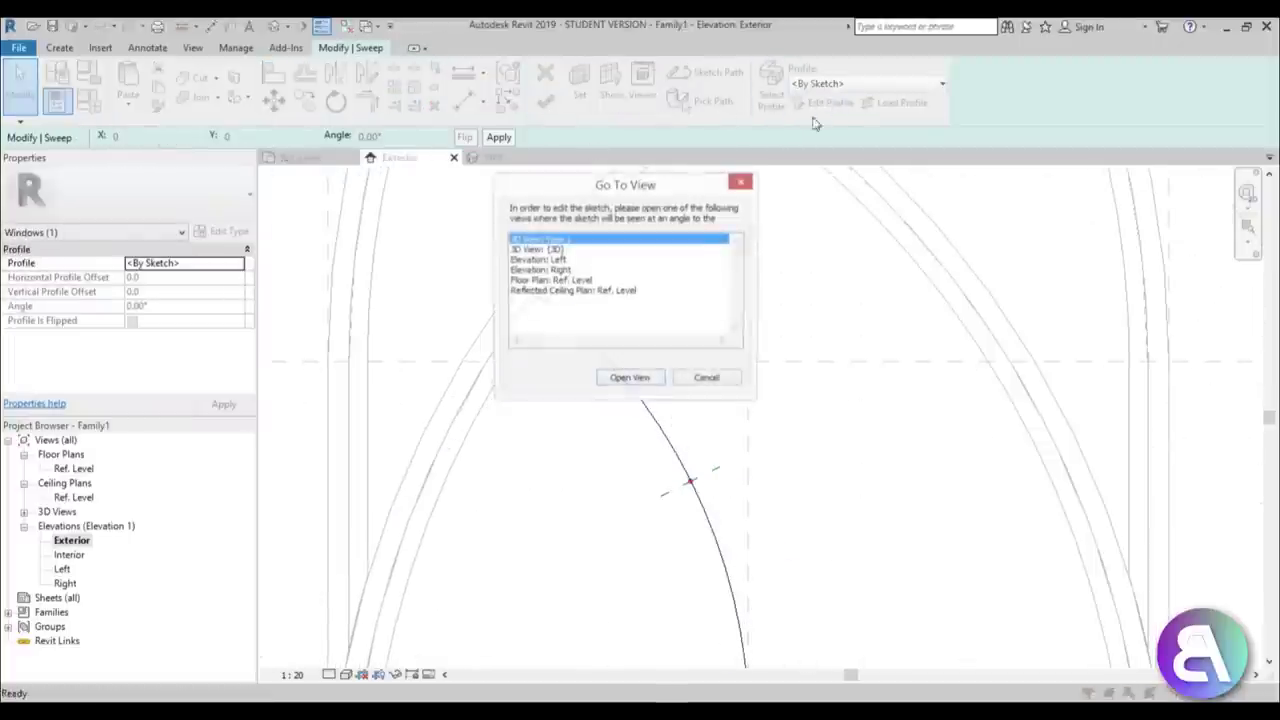
pyautogui.click(560, 252)
pyautogui.click(634, 377)
pyautogui.moveTo(658, 428)
pyautogui.keyDown('shift'); pyautogui.mouseDown(button='middle')
pyautogui.moveTo(689, 466)
pyautogui.moveTo(863, 340)
pyautogui.moveTo(874, 309)
pyautogui.moveTo(651, 440)
pyautogui.moveTo(612, 402)
pyautogui.moveTo(605, 357)
pyautogui.moveTo(609, 374)
pyautogui.mouseUp(button='middle'); pyautogui.keyUp('shift')
pyautogui.scroll(4, 652, 384)
pyautogui.scroll(2, 638, 432)
pyautogui.click(592, 71)
pyautogui.click(610, 373)
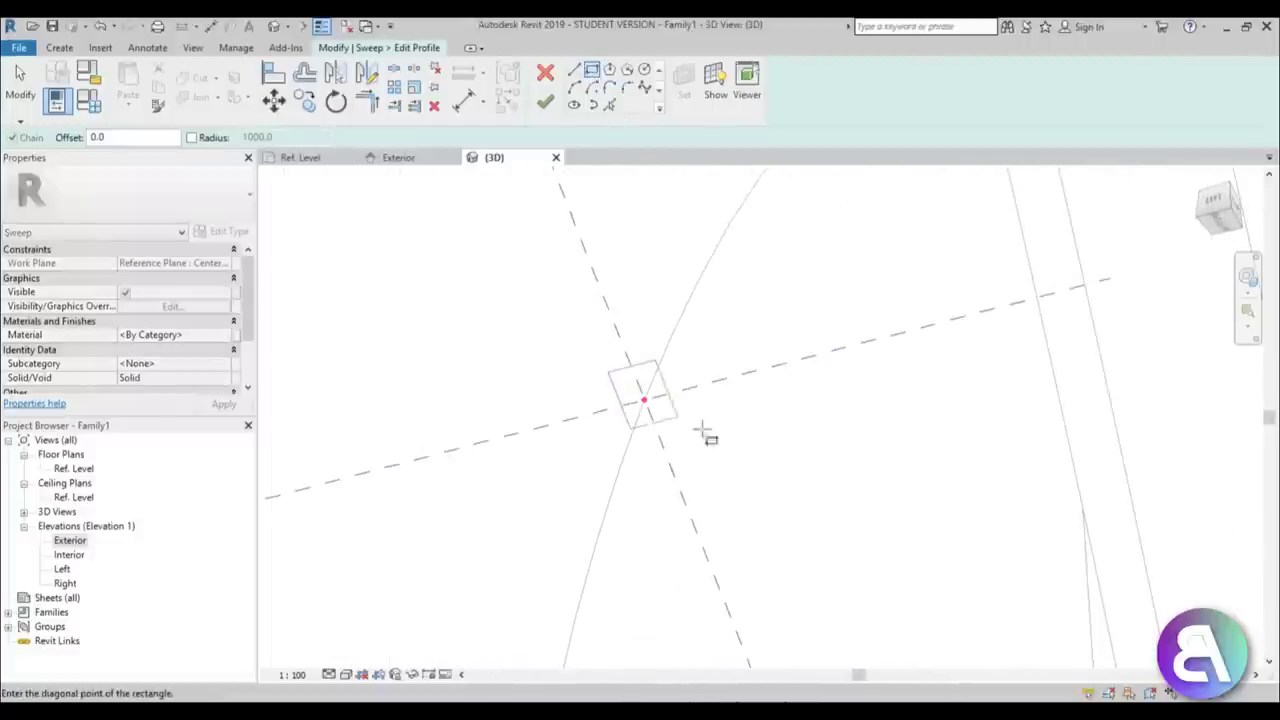
pyautogui.click(670, 425)
pyautogui.scroll(3, 670, 430)
pyautogui.press('Escape')
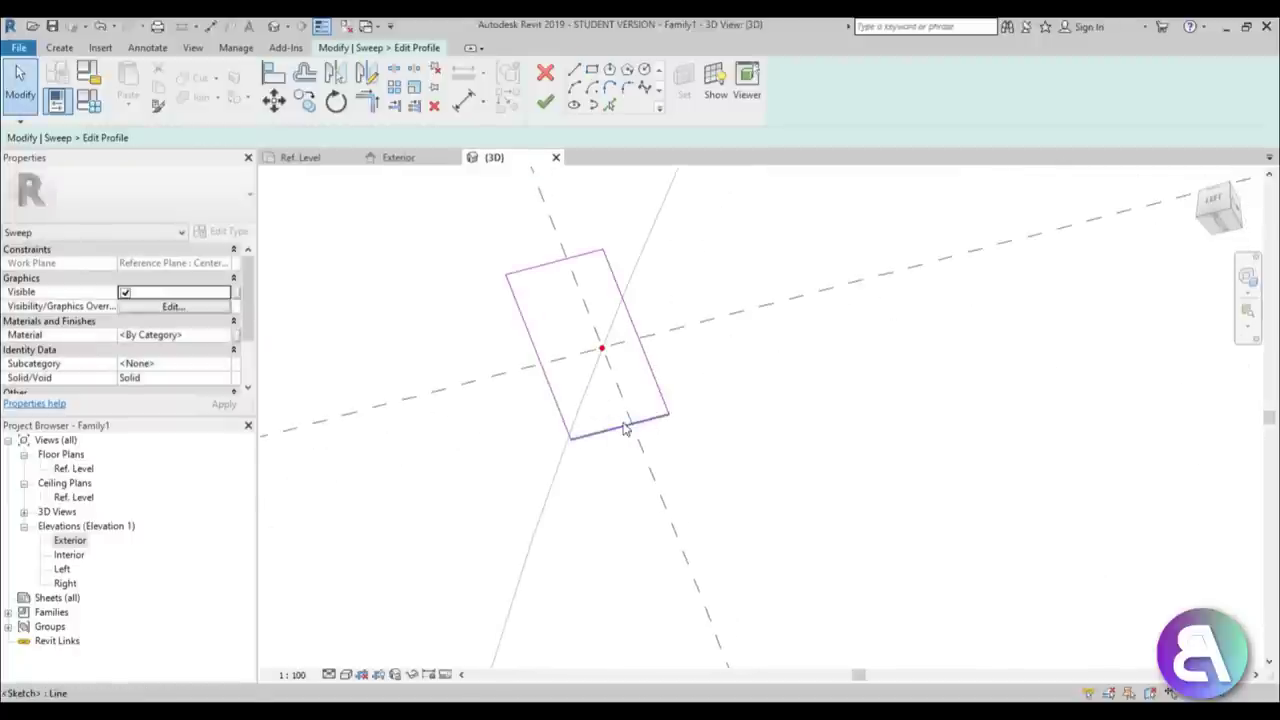
# Lengthen the rectangular profile by moving its short edges so that its long side is 20 mm, centred on the path
pyautogui.click(625, 425)
pyautogui.scroll(-4, 532, 319)
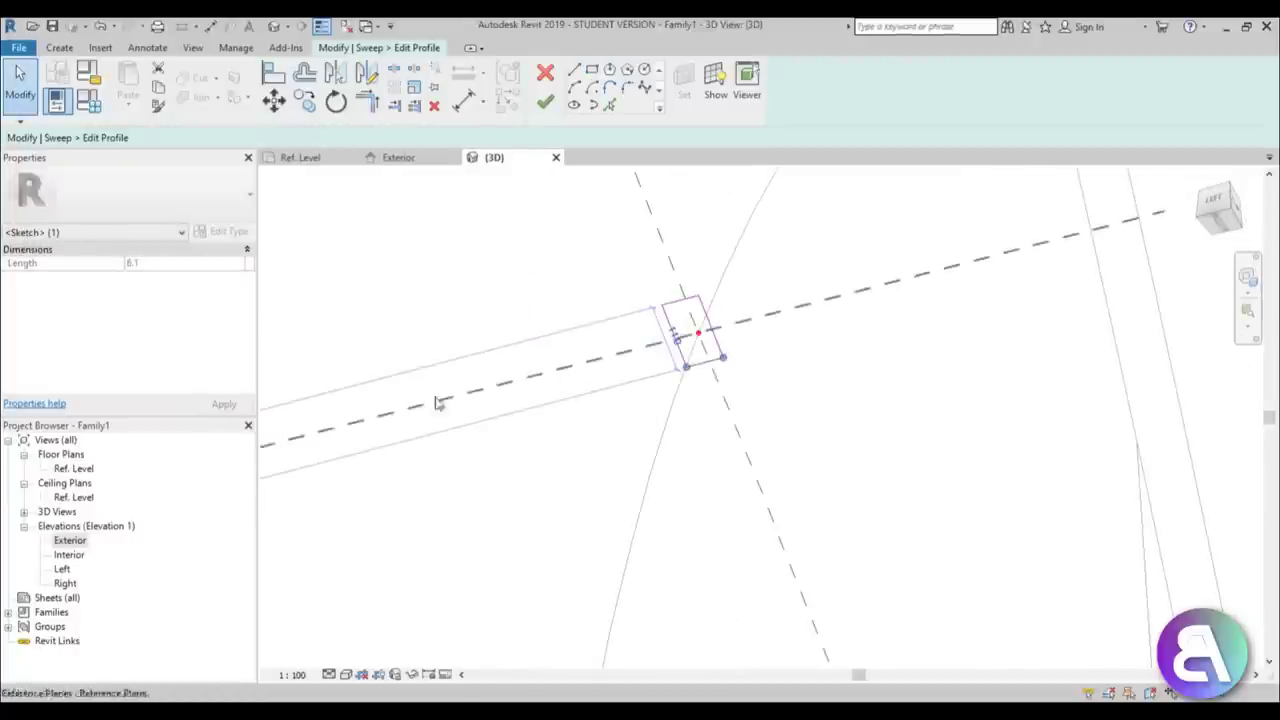
pyautogui.moveTo(537, 412); pyautogui.dragTo(830, 349, button='middle')
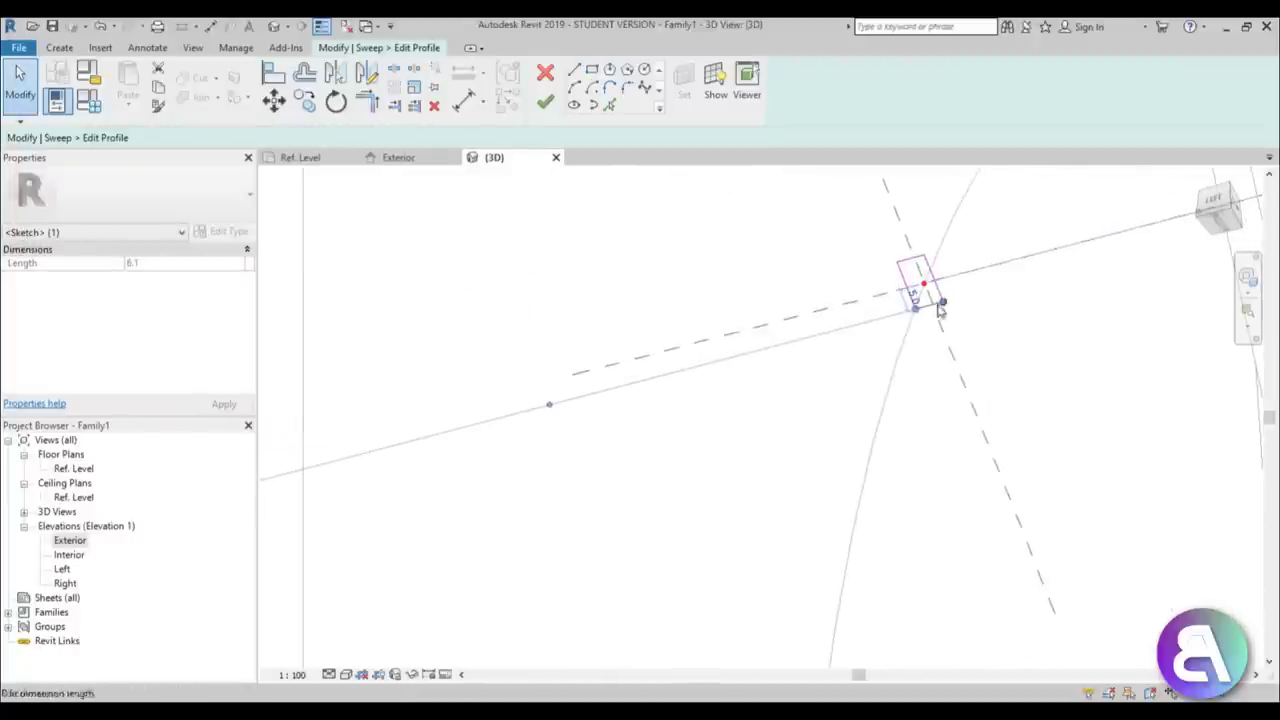
pyautogui.scroll(3, 849, 309)
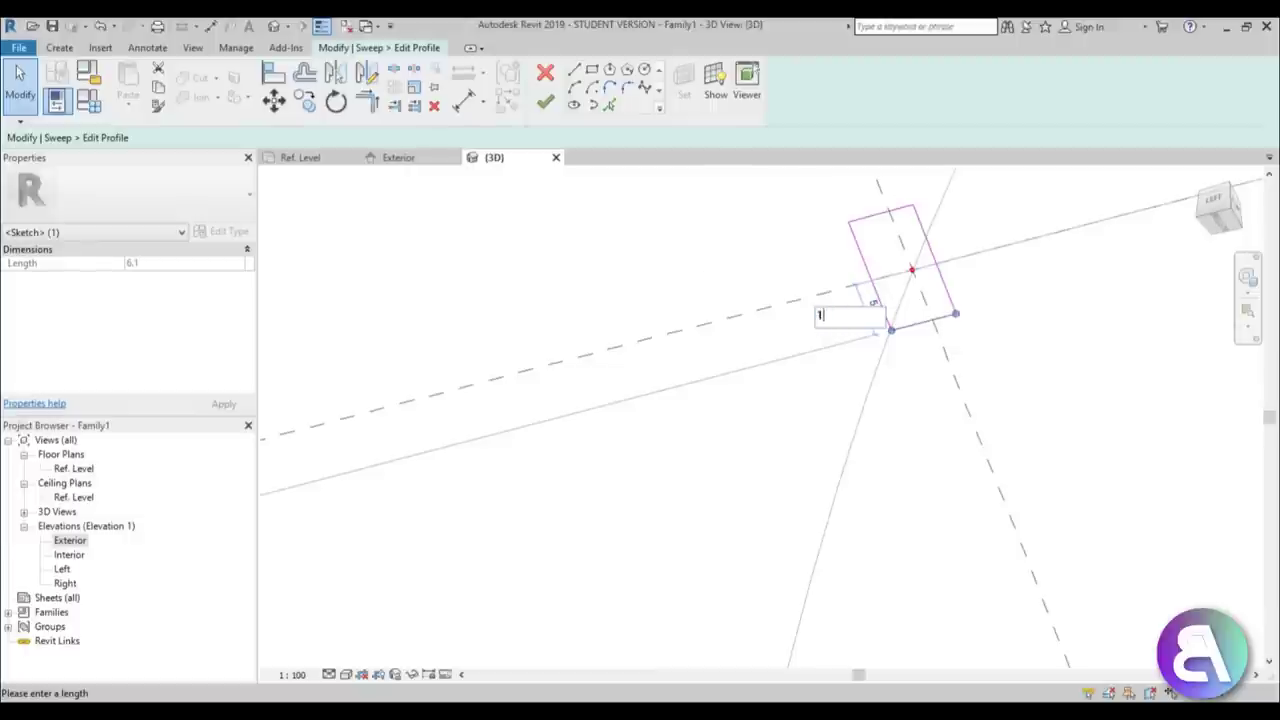
pyautogui.write('00')
pyautogui.press('Return')
pyautogui.keyDown('shift'); pyautogui.moveTo(876, 222); pyautogui.dragTo(805, 355, button='middle'); pyautogui.keyUp('shift')
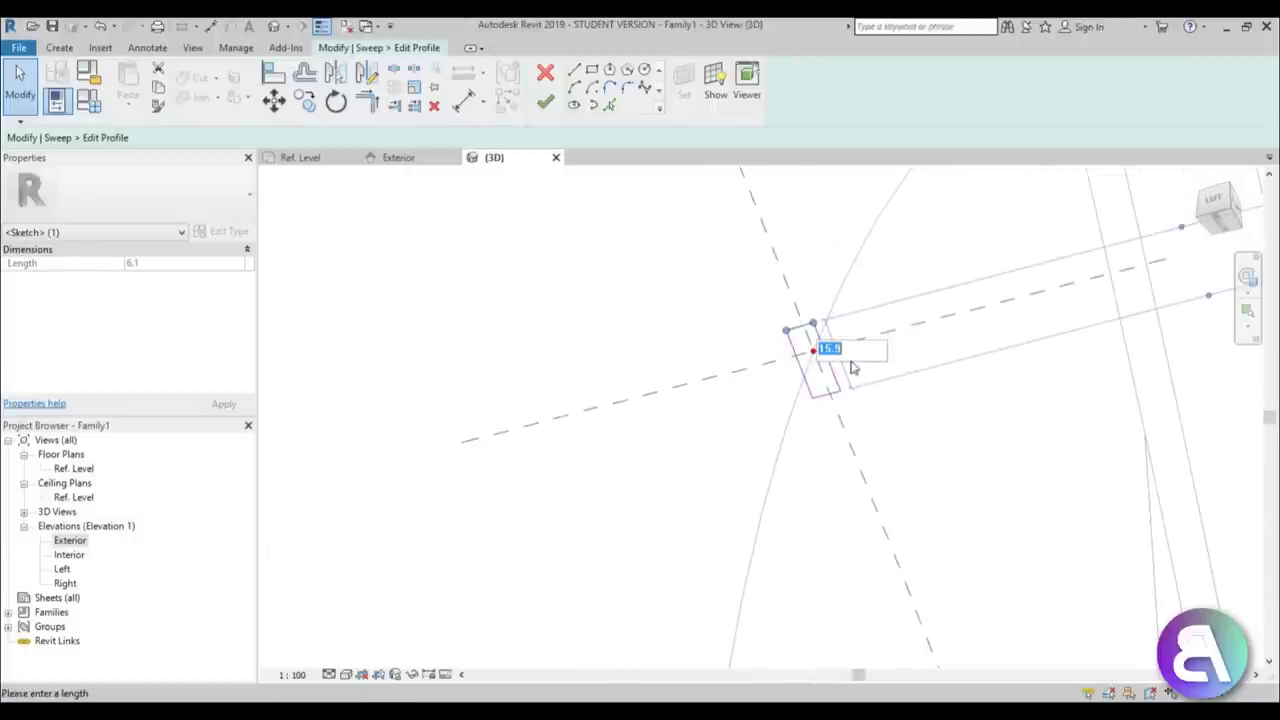
pyautogui.press('Return')
# Widen the profile by moving both long sides outward, and place one long side 6 mm from the path's centre plane
pyautogui.keyDown('shift'); pyautogui.moveTo(849, 337); pyautogui.dragTo(826, 366, button='middle'); pyautogui.keyUp('shift')
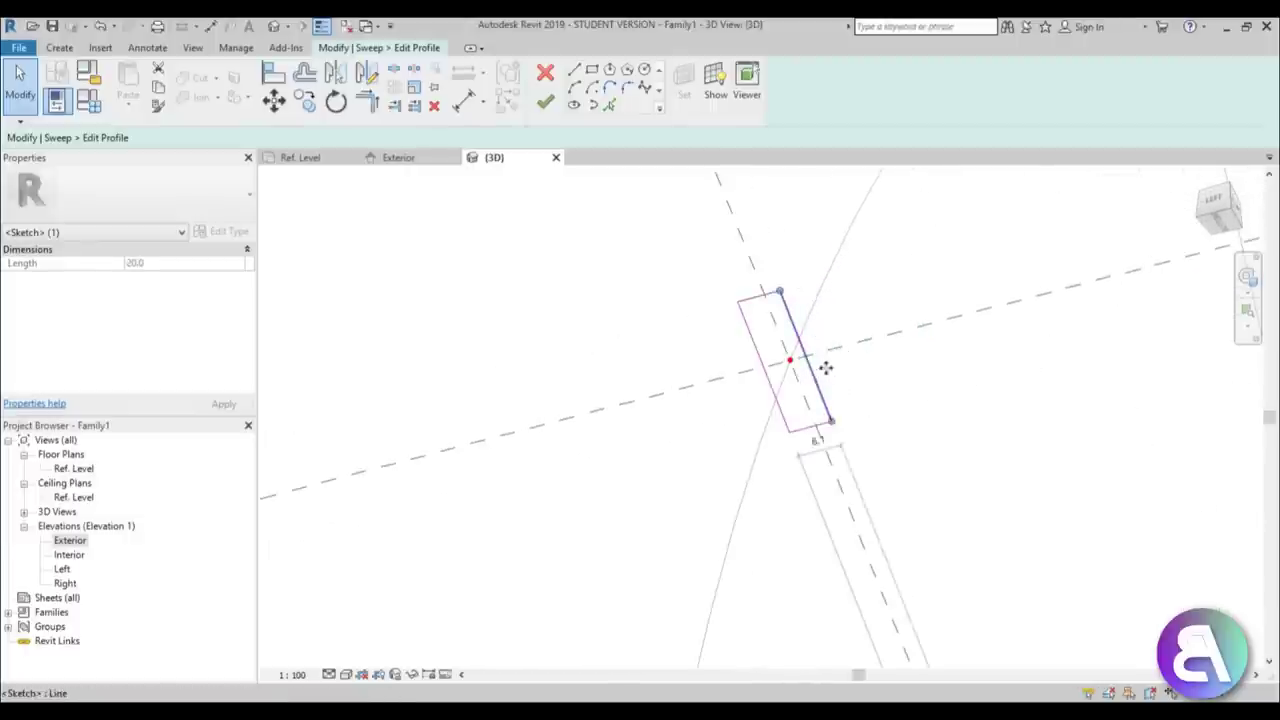
pyautogui.moveTo(835, 366); pyautogui.dragTo(842, 364)
pyautogui.click(777, 421)
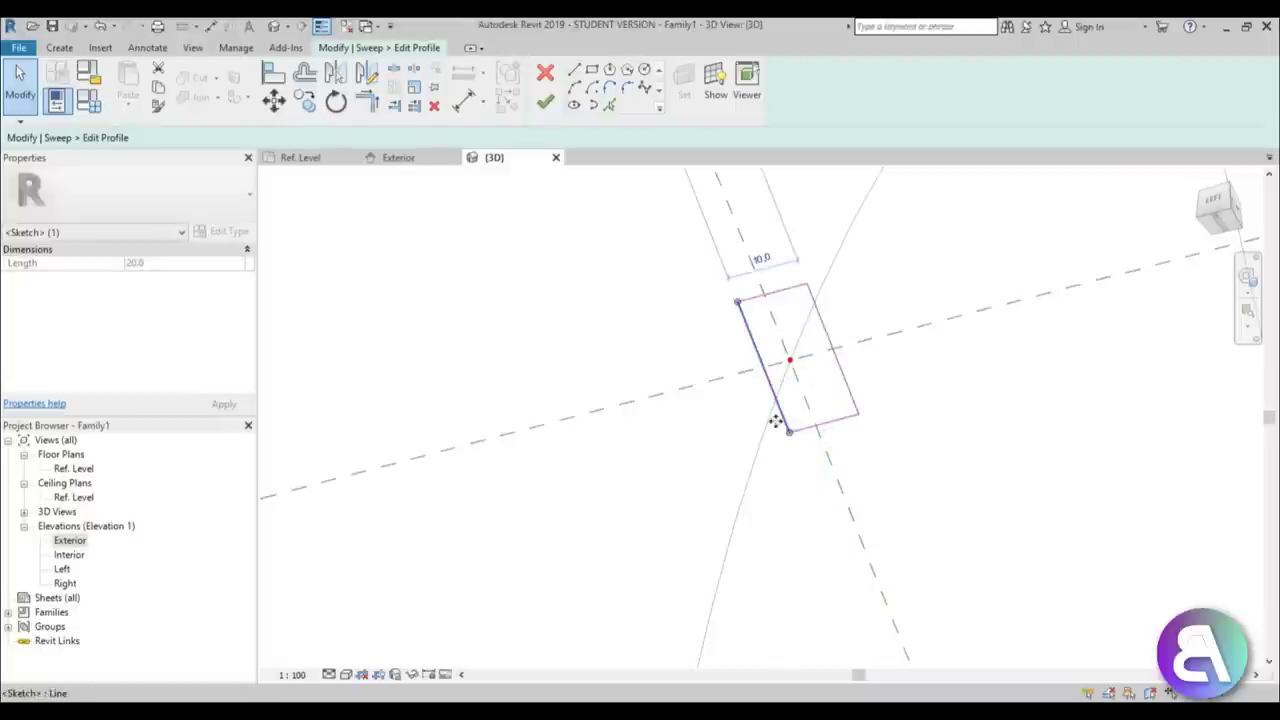
pyautogui.moveTo(780, 421); pyautogui.dragTo(770, 425)
pyautogui.moveTo(814, 294); pyautogui.dragTo(774, 472, button='middle')
pyautogui.scroll(-4, 760, 440)
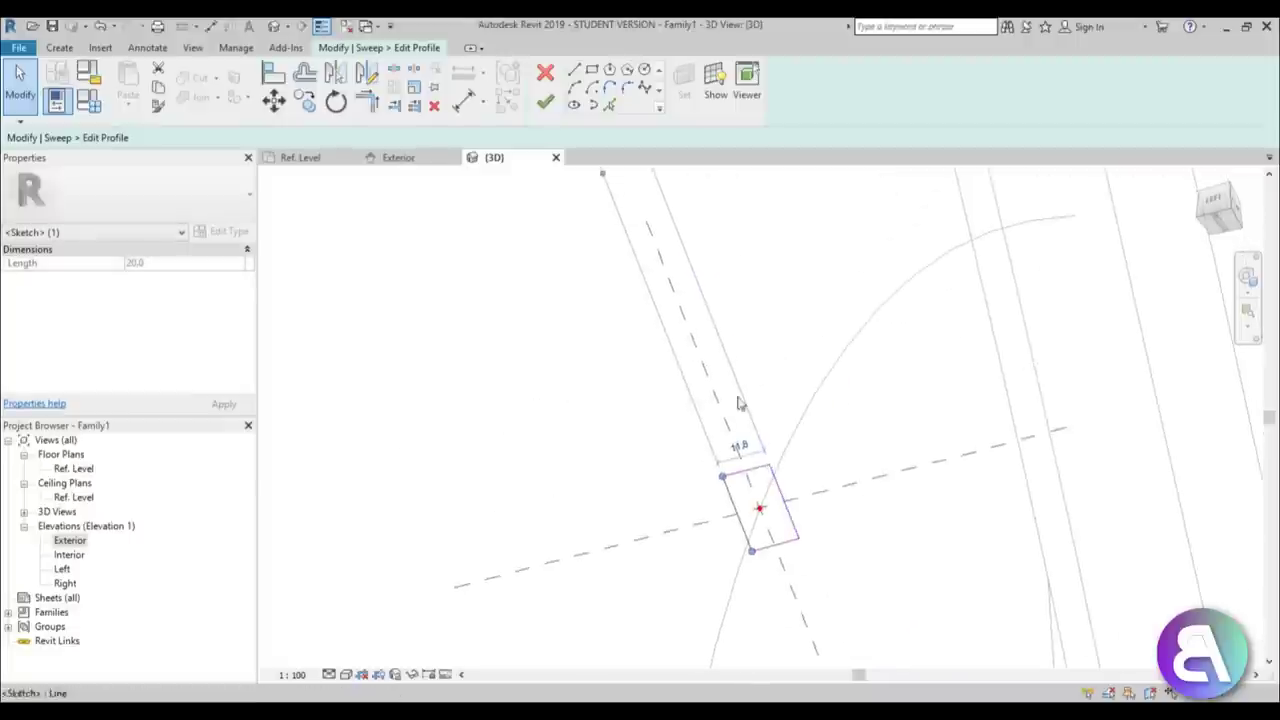
pyautogui.moveTo(668, 283); pyautogui.dragTo(682, 287)
pyautogui.scroll(4, 760, 470)
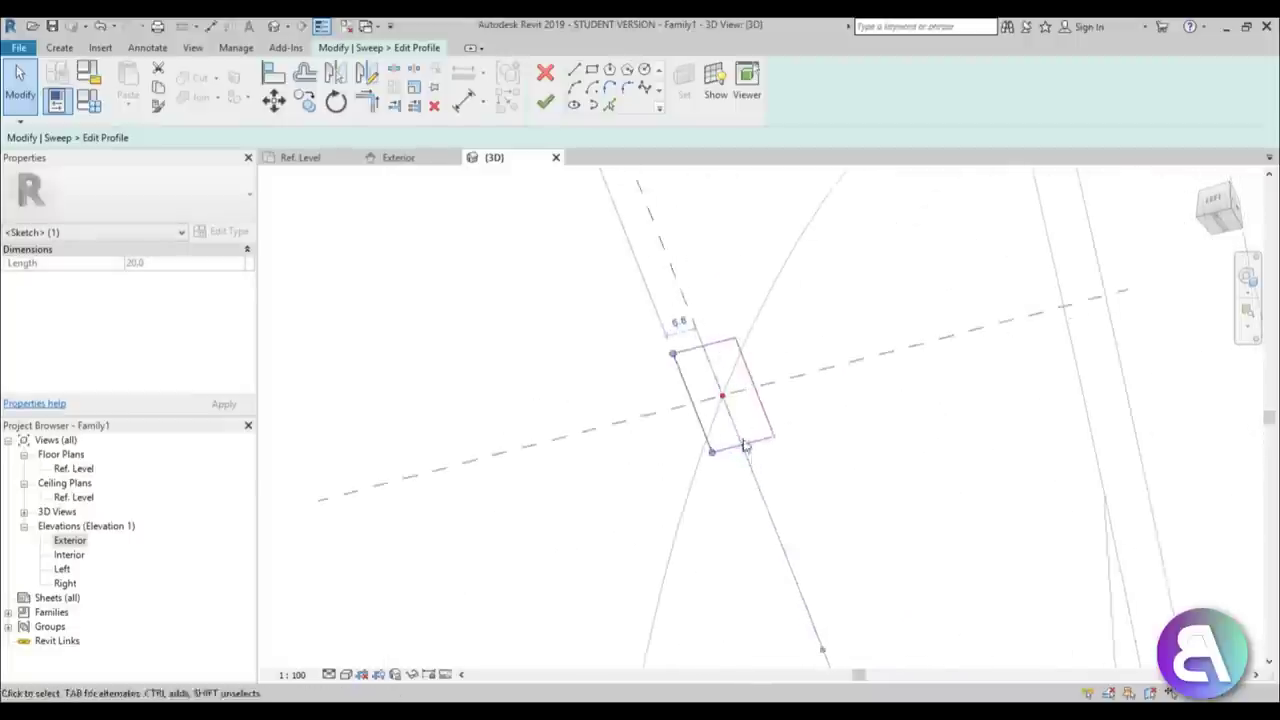
pyautogui.write('6')
pyautogui.press('Return')
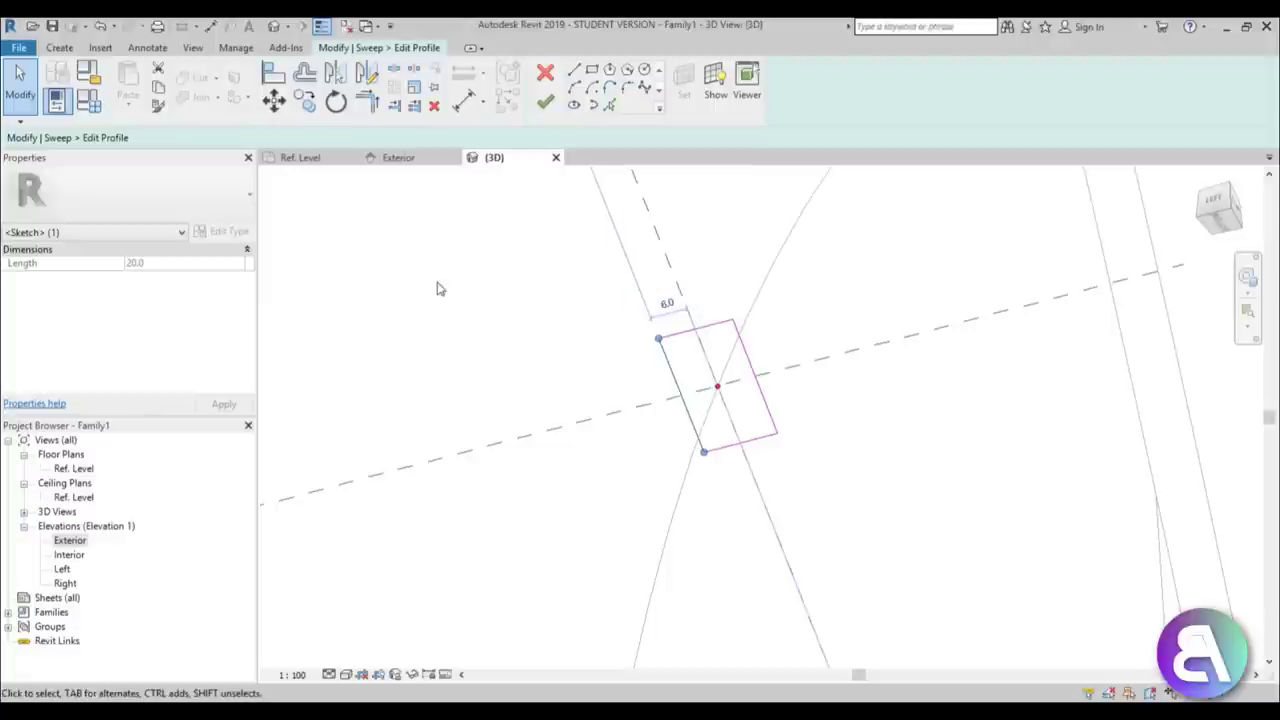
# Set the profile's overall width to 12 mm by repositioning its opposite long side
pyautogui.click(785, 362)
pyautogui.click(760, 390)
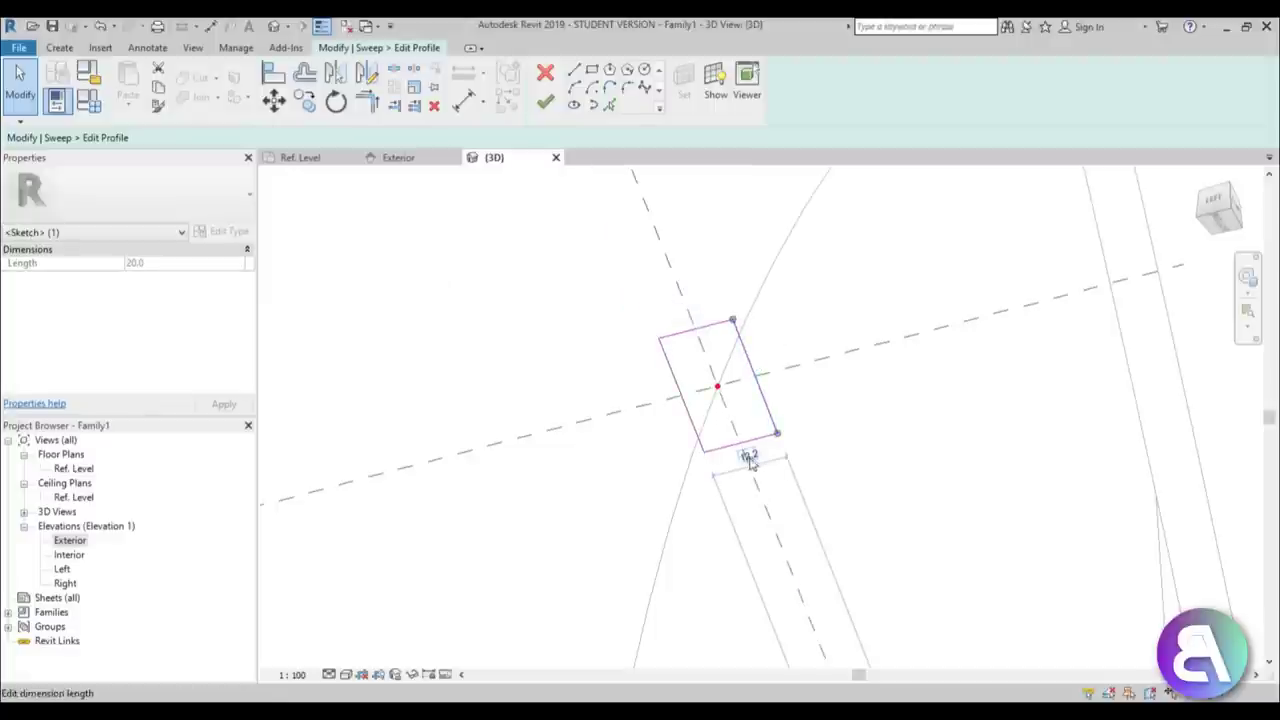
pyautogui.press('Return')
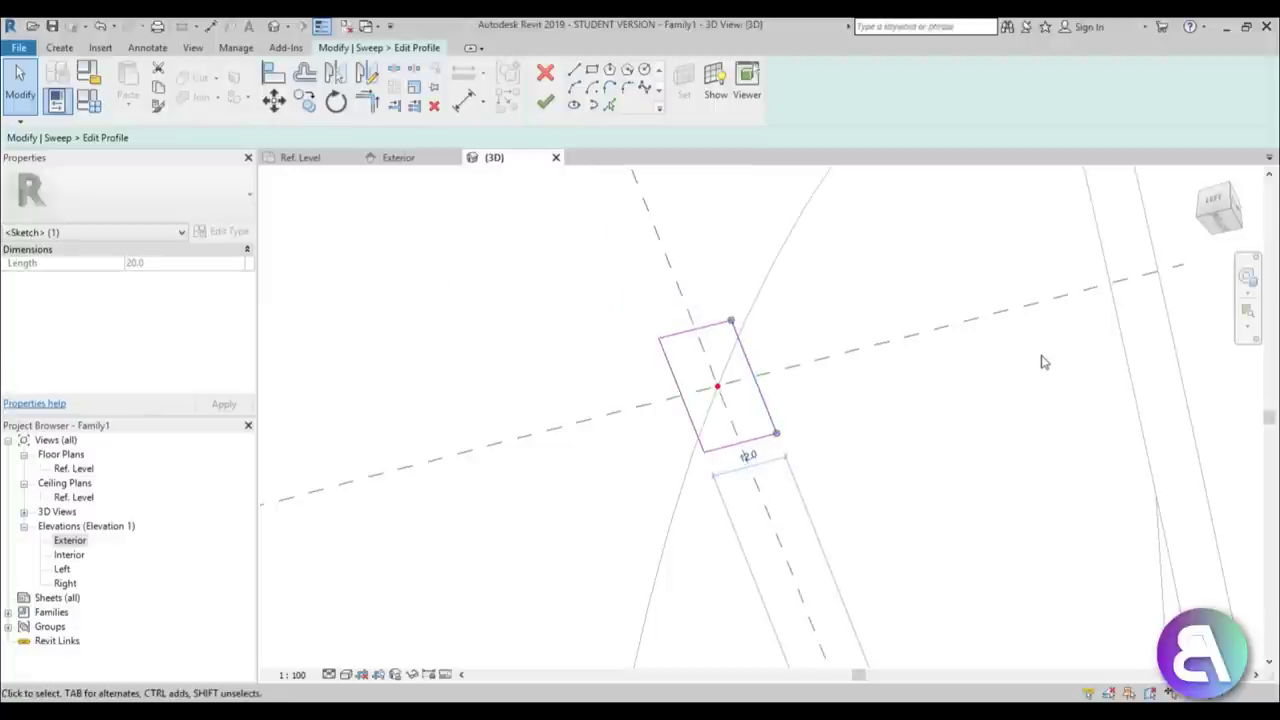
pyautogui.click(1043, 360)
# Round all four corners of the profile with 4 mm fillet arcs and finish the curved tracery bar sweep
pyautogui.click(627, 87)
pyautogui.scroll(2, 630, 480)
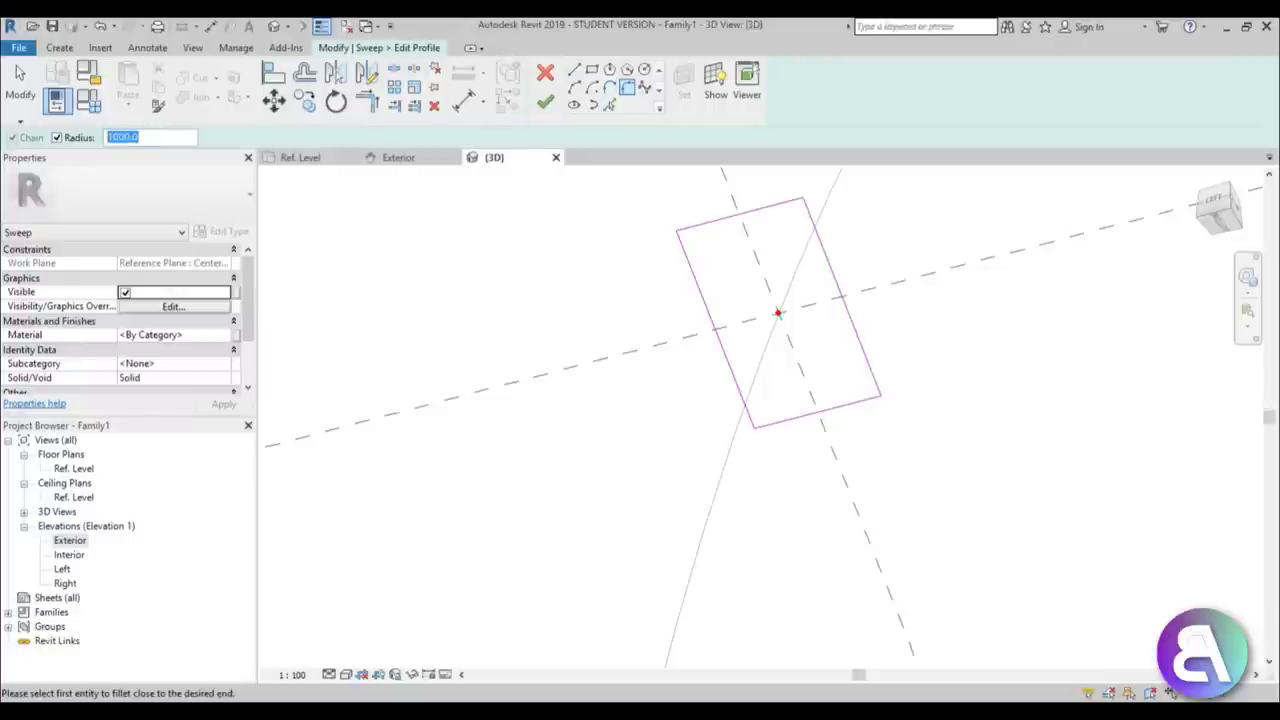
pyautogui.click(682, 288)
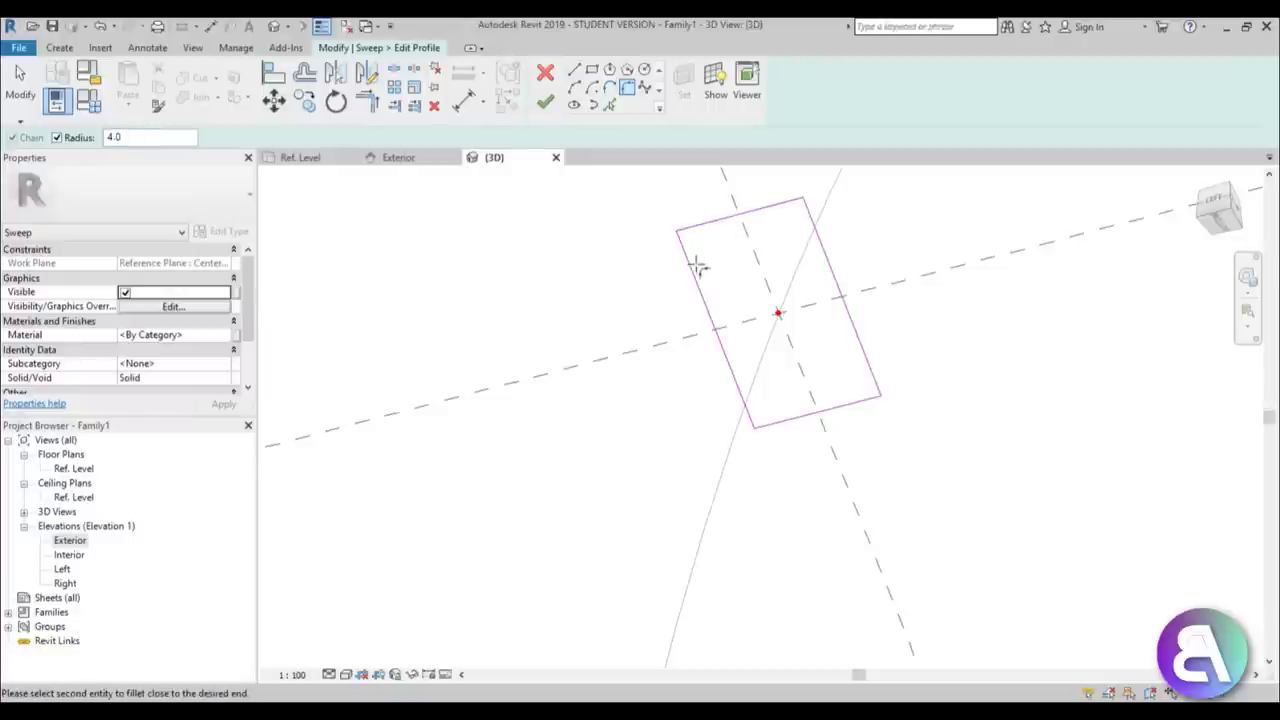
pyautogui.click(728, 336)
pyautogui.click(697, 298)
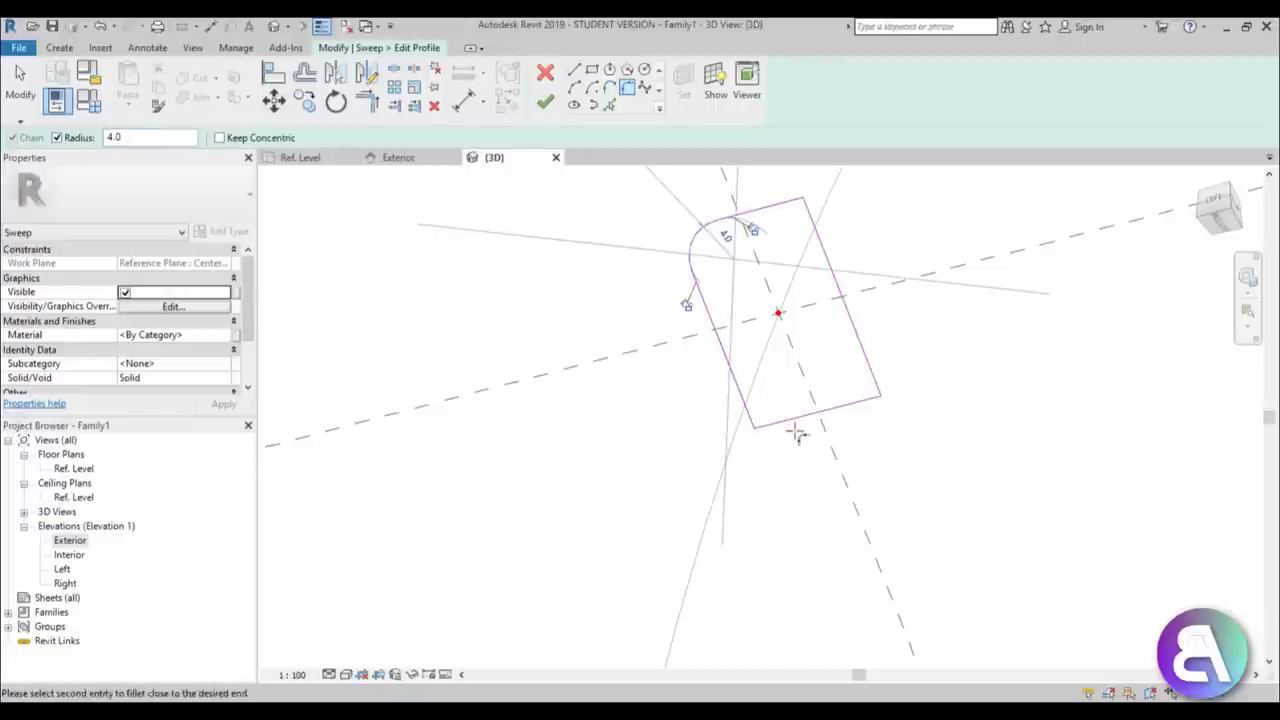
pyautogui.click(826, 418)
pyautogui.click(868, 360)
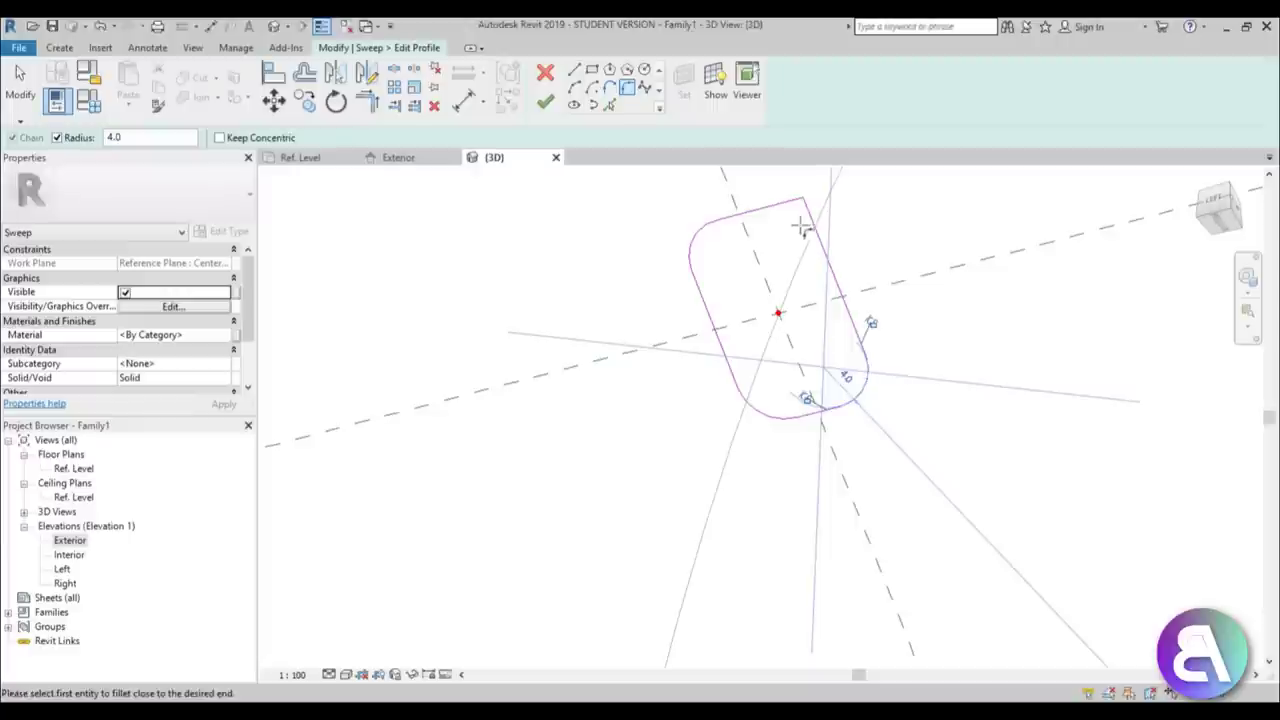
pyautogui.click(805, 226)
pyautogui.click(789, 204)
pyautogui.click(545, 103)
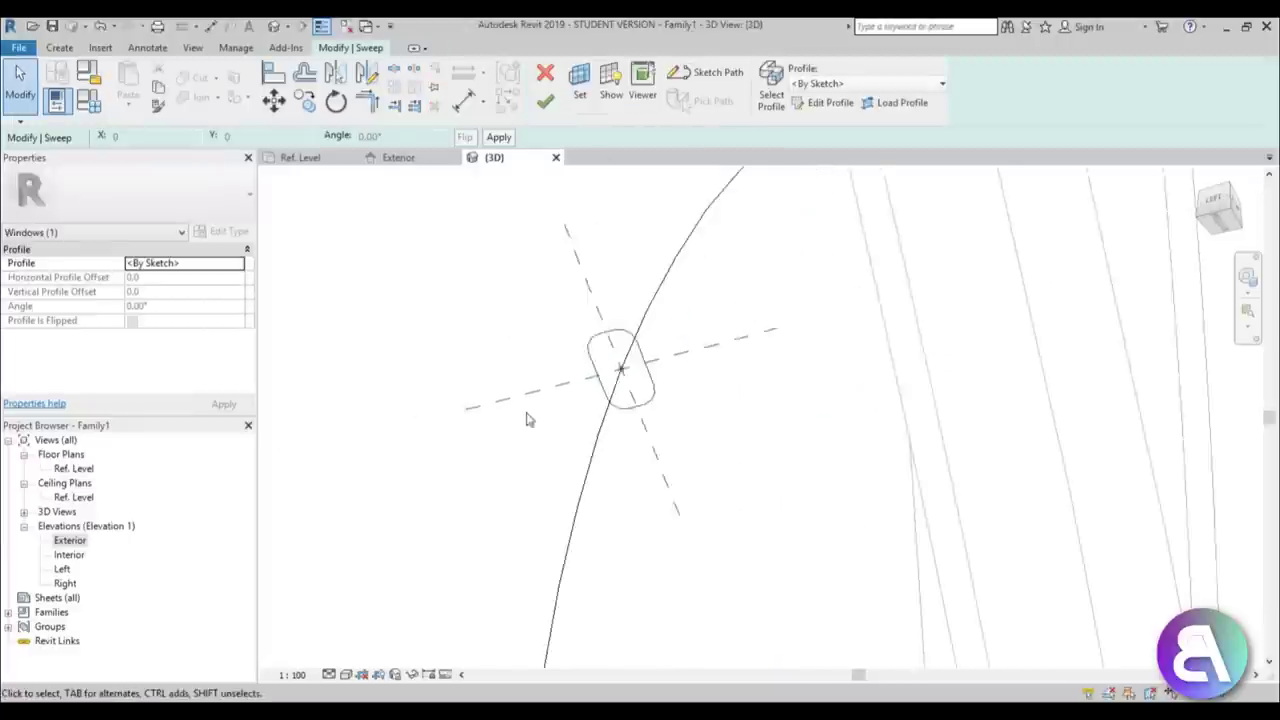
pyautogui.click(545, 100)
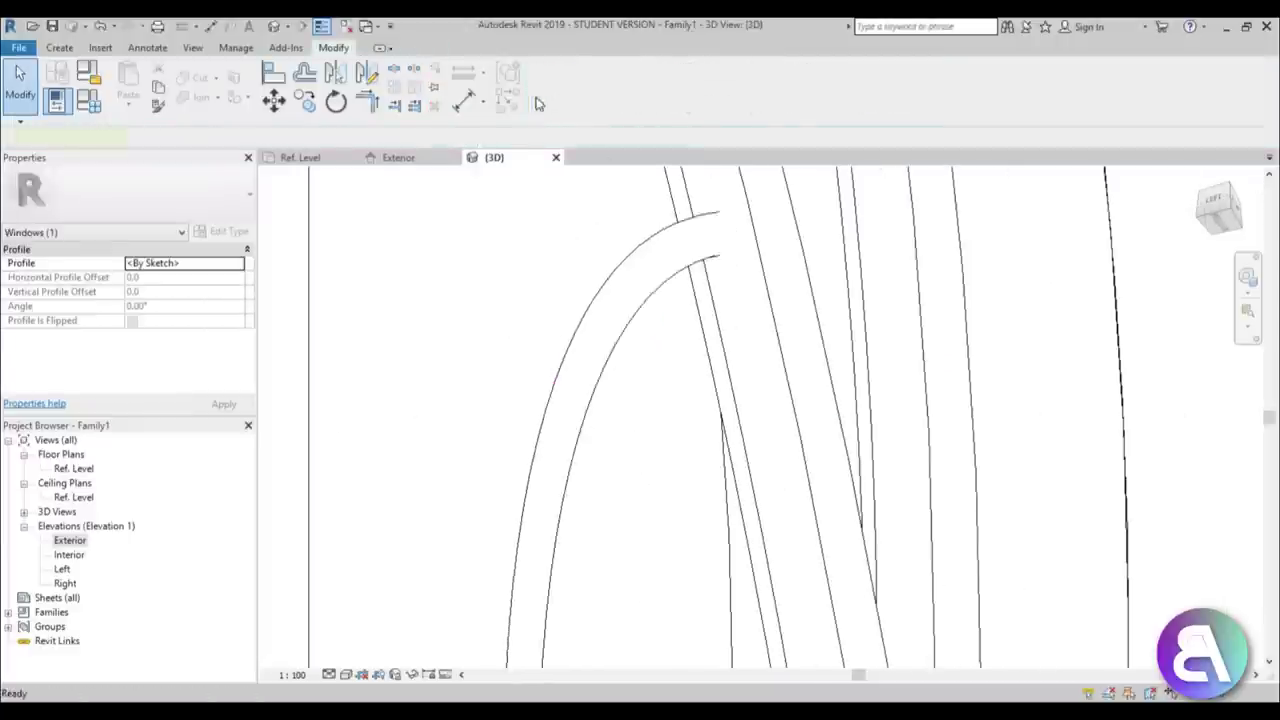
# Mirror the curved tracery bar about the Center (Left/Right) reference plane in the Exterior elevation
pyautogui.doubleClick(70, 541)
pyautogui.scroll(-3, 592, 410)
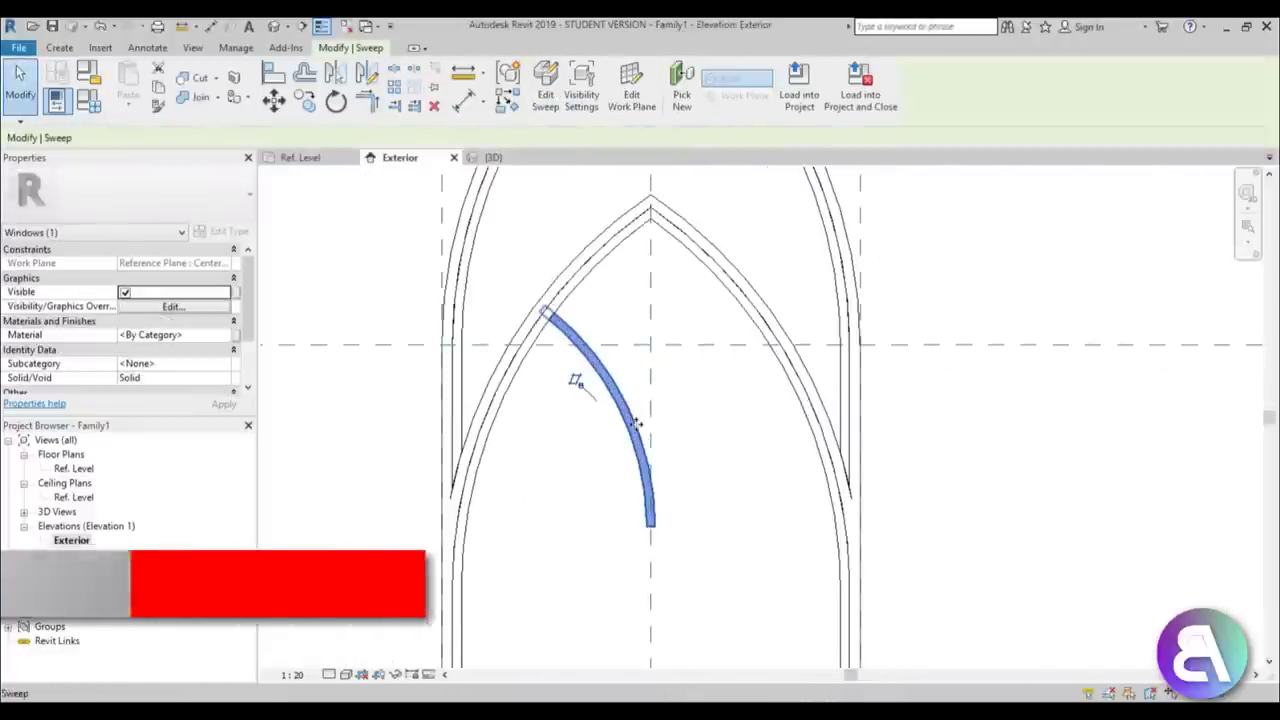
pyautogui.press('m')
pyautogui.press('m')
pyautogui.click(651, 409)
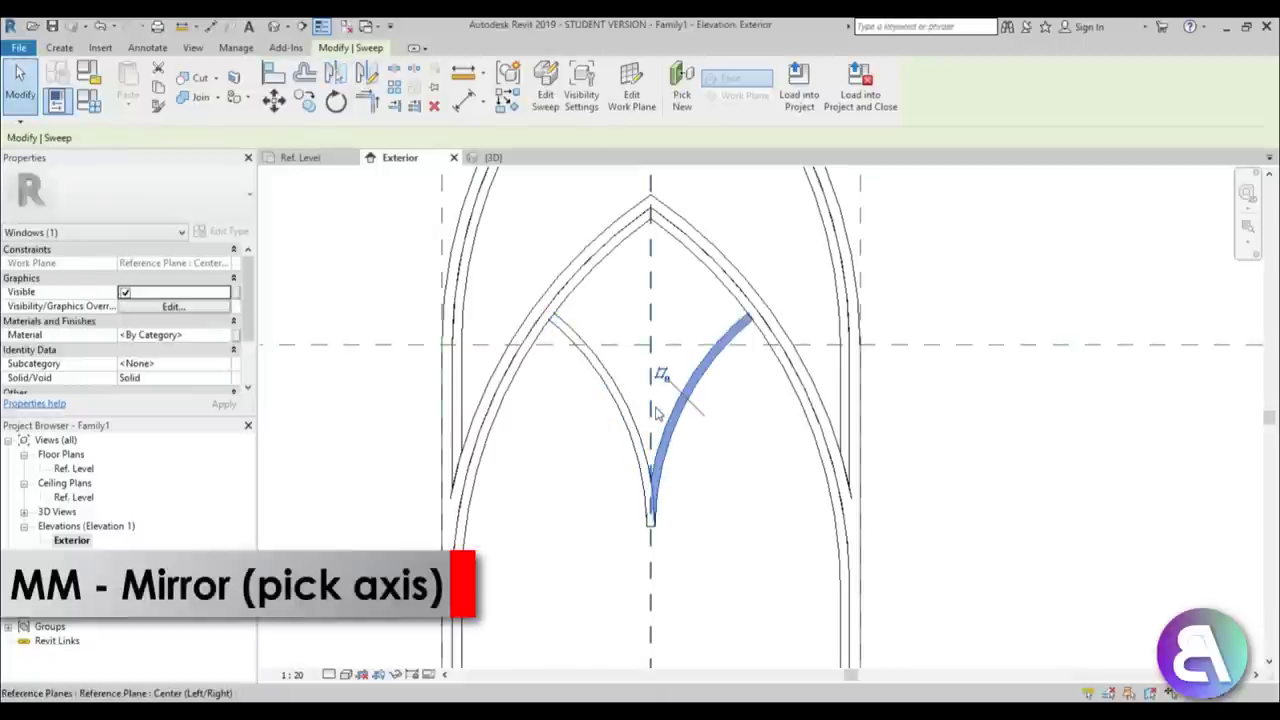
pyautogui.press('Escape')
pyautogui.scroll(5, 655, 530)
pyautogui.scroll(-4, 650, 450)
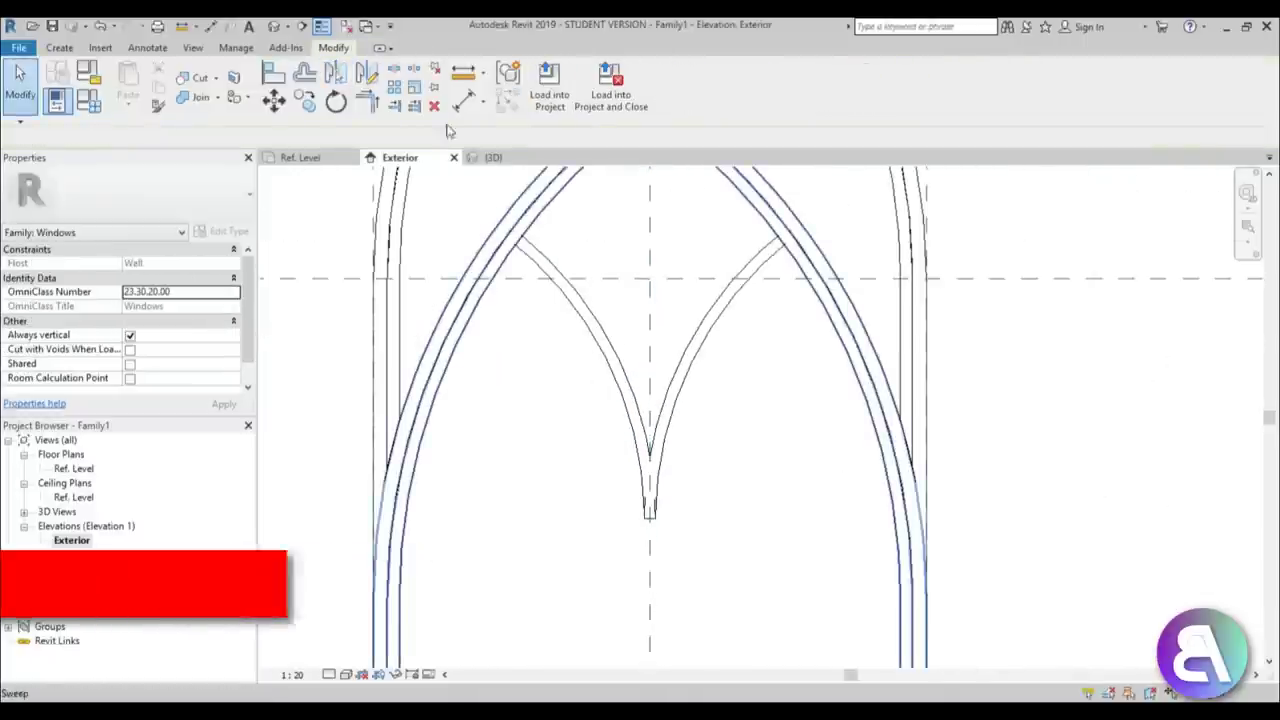
# Try to join the geometry of the two mirrored tracery bars, and undo the attempt
pyautogui.click(193, 97)
pyautogui.click(594, 334)
pyautogui.click(697, 352)
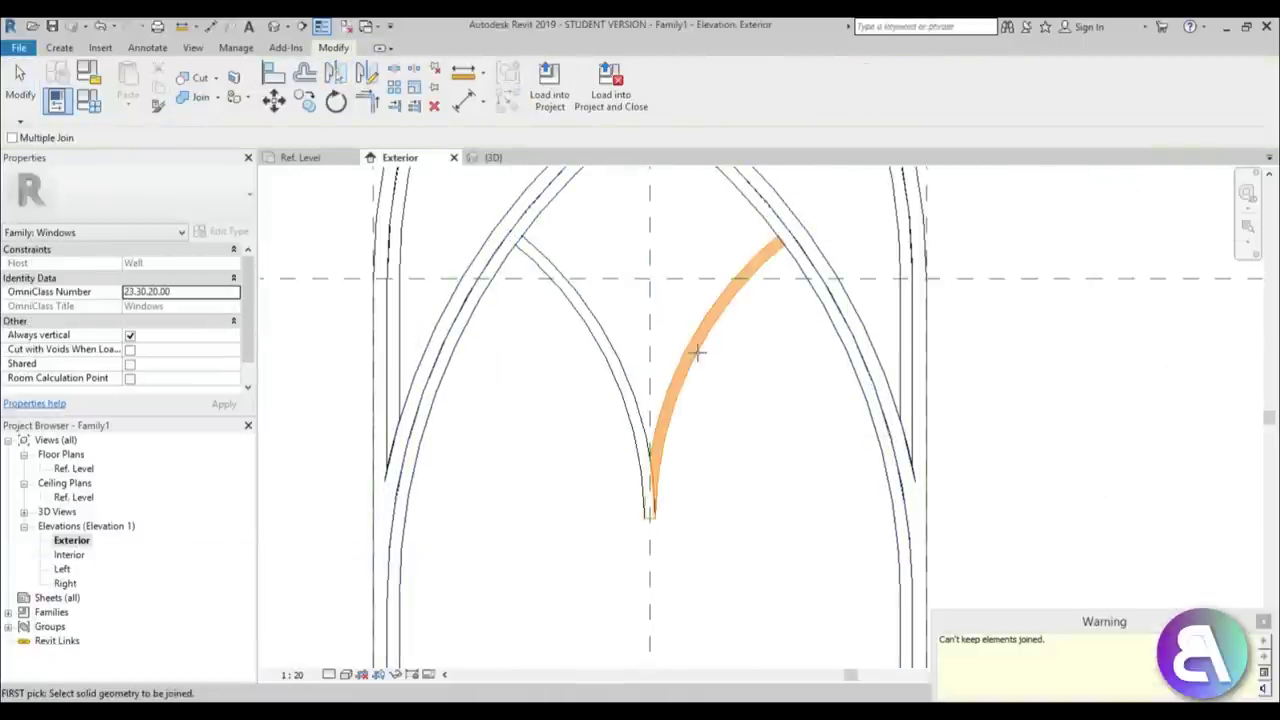
pyautogui.hotkey('ctrl', 'z')
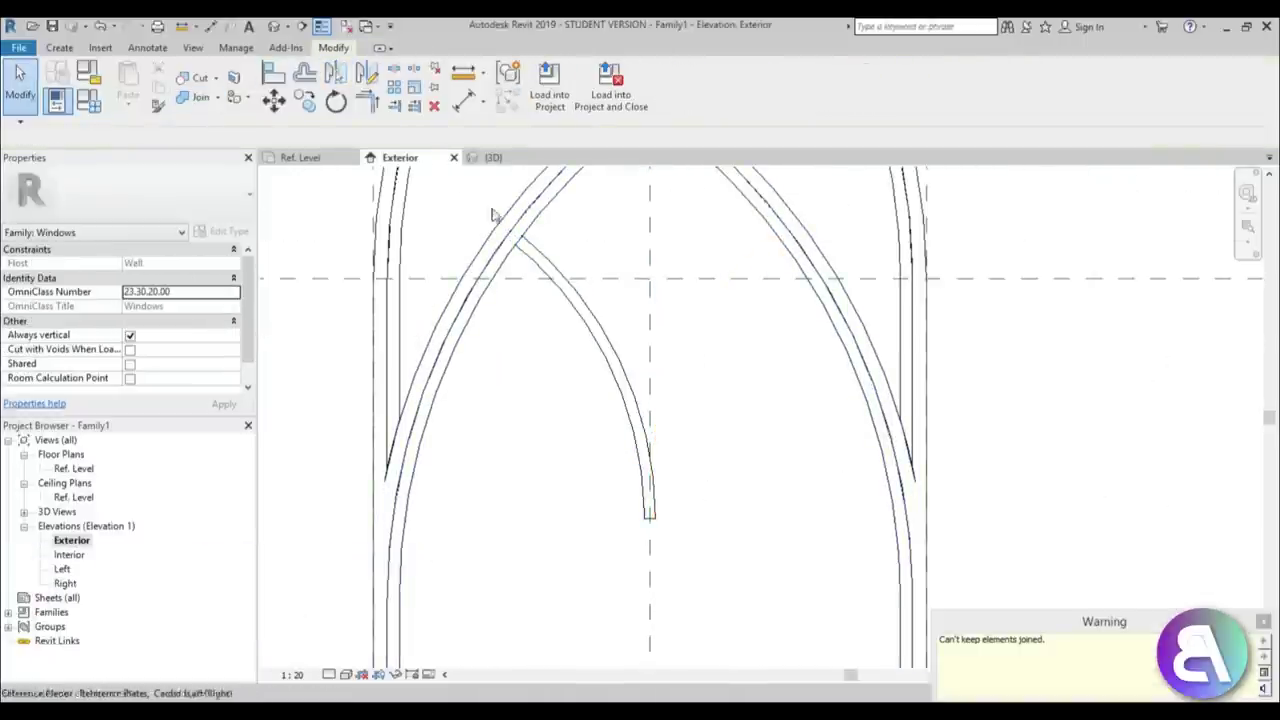
pyautogui.click(101, 28)
# Check the lower meeting point of the tracery bars and open the Ref. Level floor plan around the window's centre plane
pyautogui.scroll(-3, 618, 390)
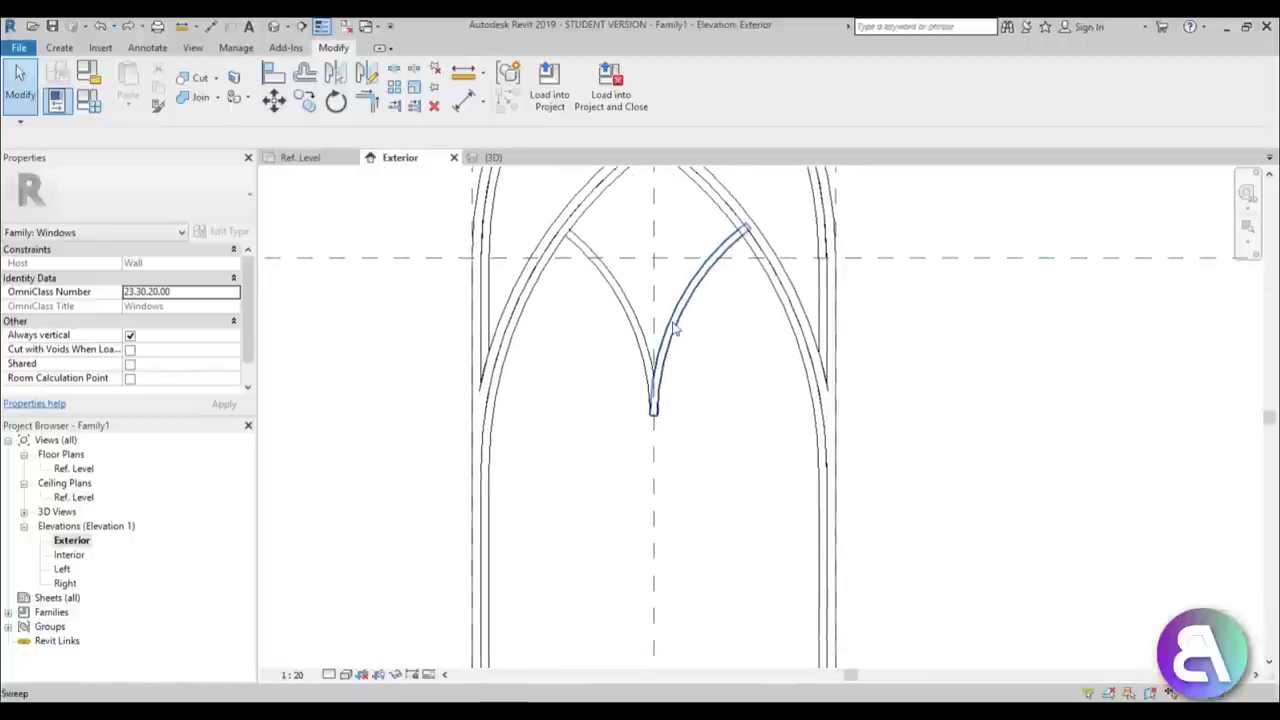
pyautogui.moveTo(709, 420); pyautogui.dragTo(659, 459, button='middle')
pyautogui.scroll(5, 659, 459)
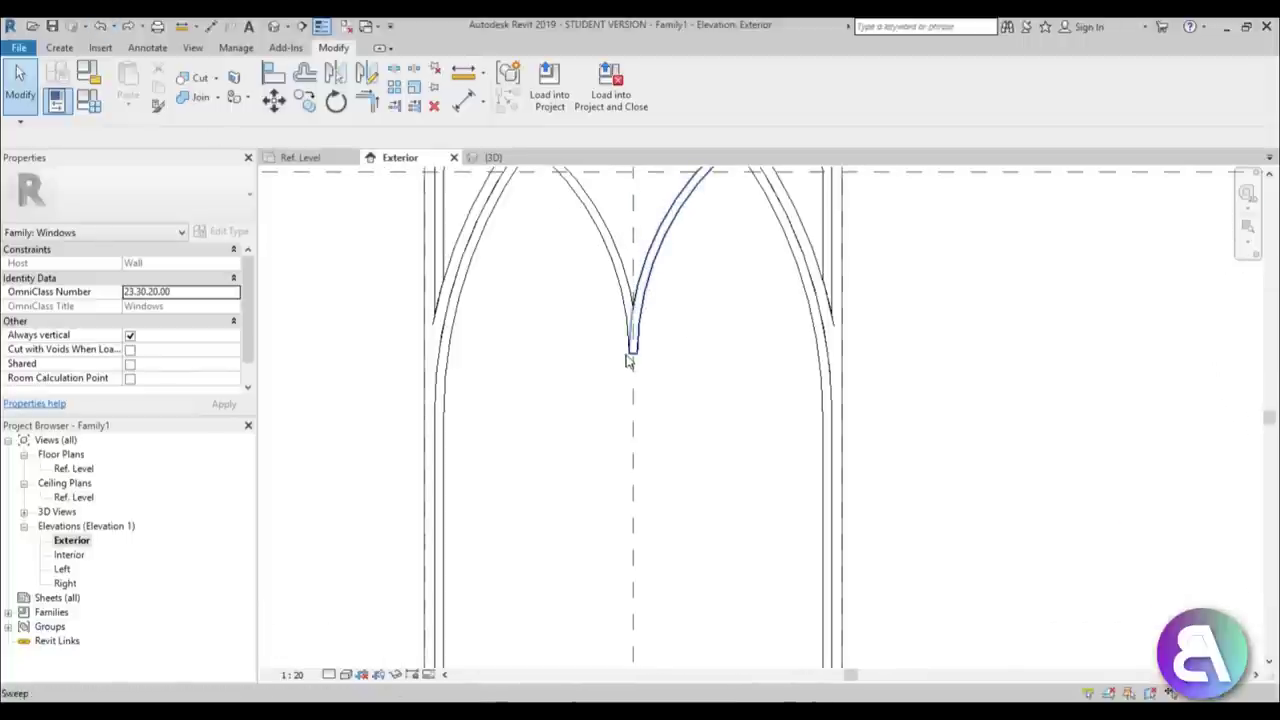
pyautogui.scroll(-4, 610, 443)
pyautogui.moveTo(623, 577); pyautogui.dragTo(600, 419, button='middle')
pyautogui.doubleClick(75, 469)
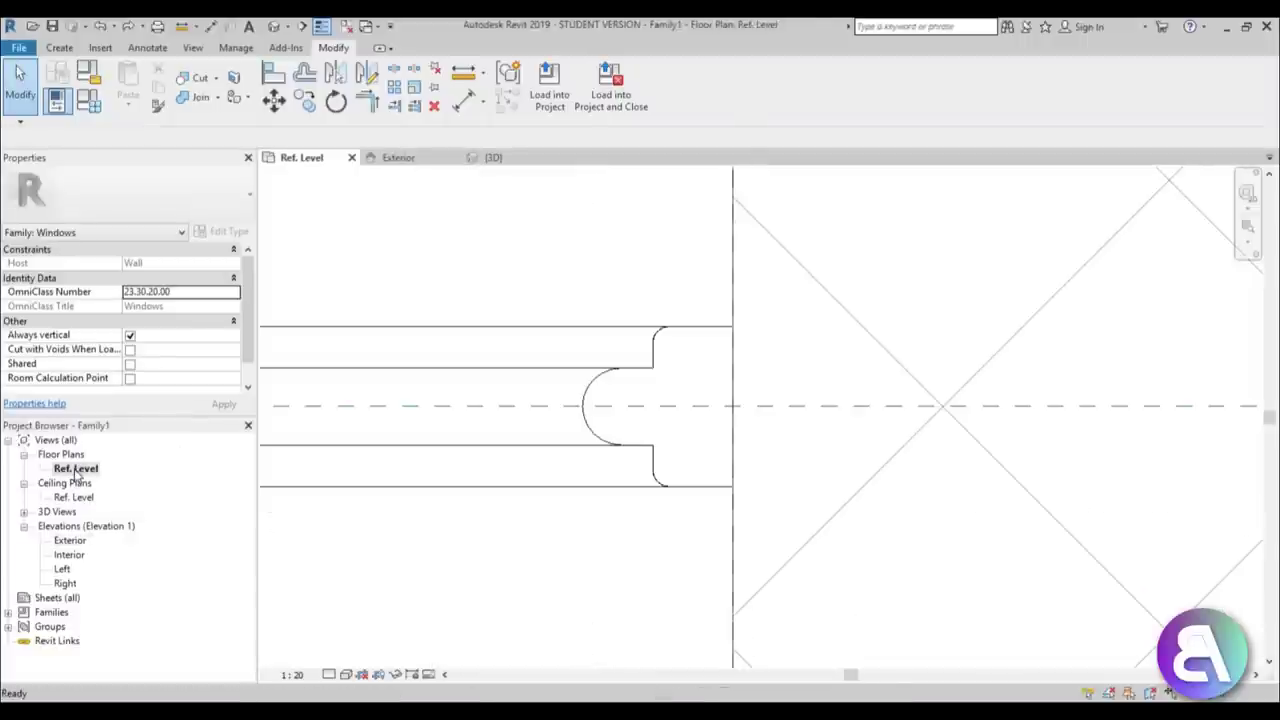
pyautogui.scroll(-3, 494, 449)
pyautogui.moveTo(494, 449); pyautogui.dragTo(957, 431, button='middle')
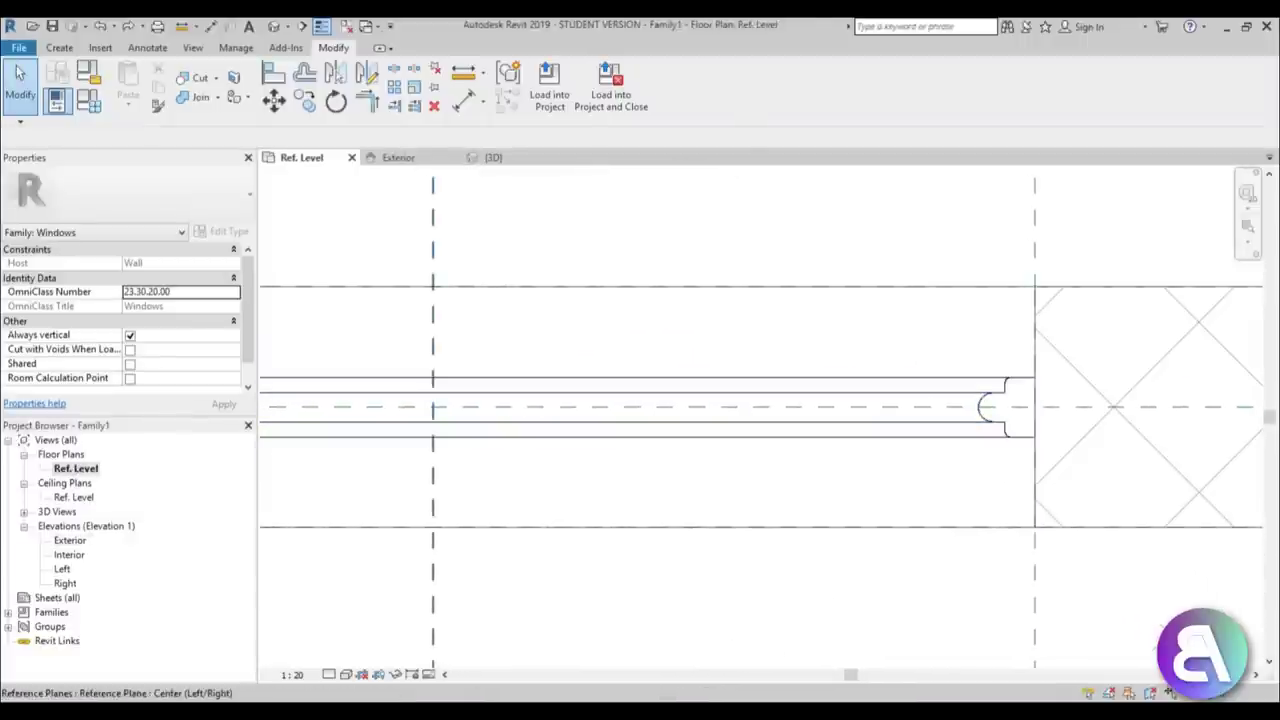
# Create an extrusion from a circle of 12 mm radius centred where the Center (Left/Right) and Center (Front/Back) planes cross
pyautogui.click(59, 47)
pyautogui.click(125, 85)
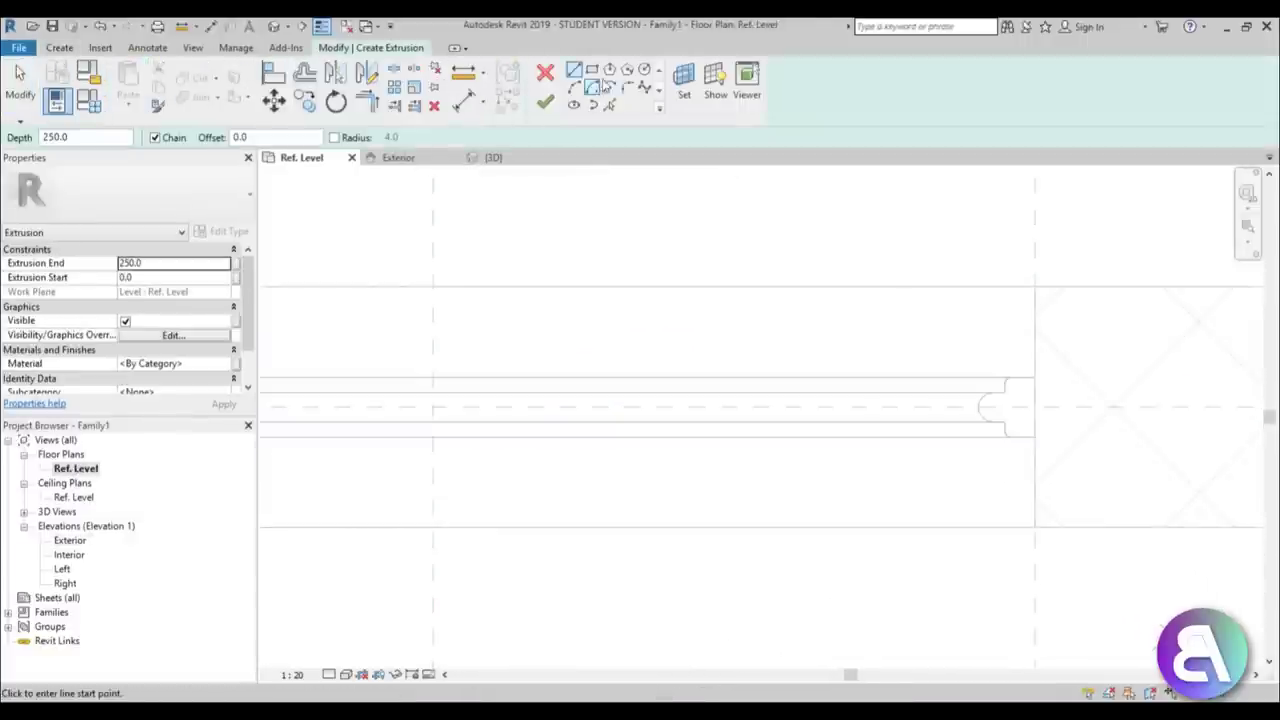
pyautogui.click(646, 69)
pyautogui.scroll(3, 486, 426)
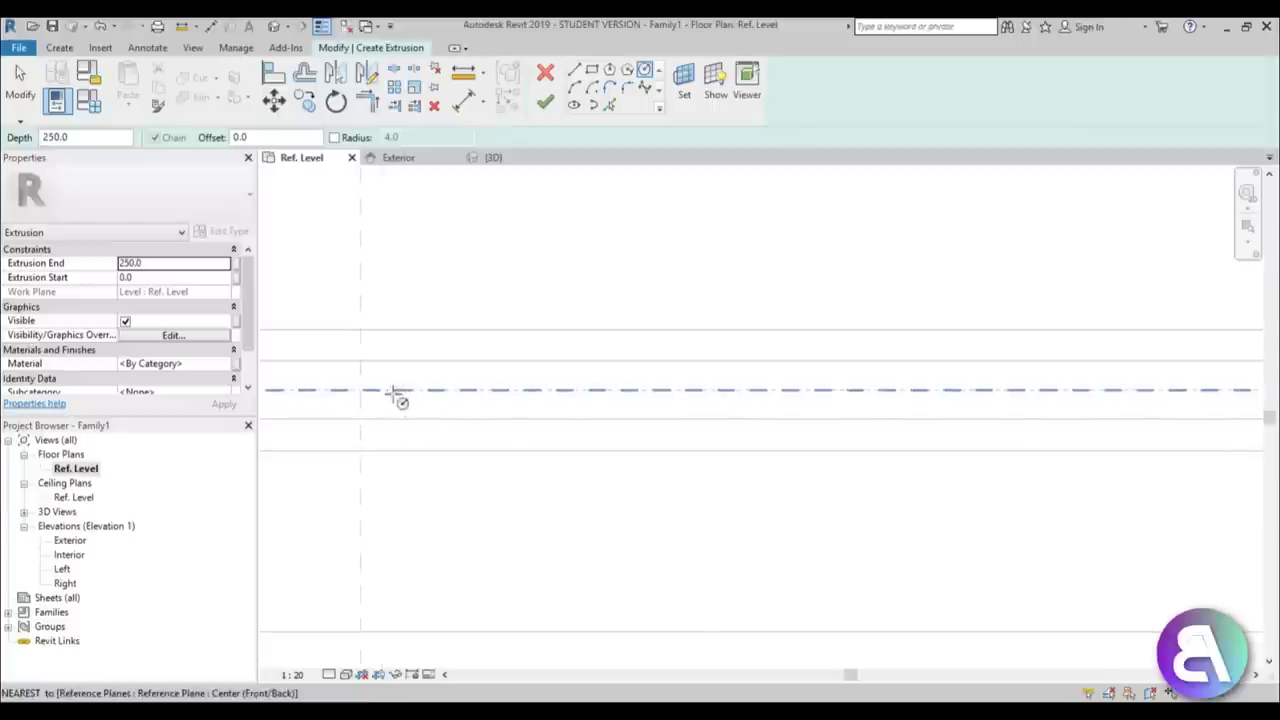
pyautogui.click(361, 391)
pyautogui.scroll(2, 361, 388)
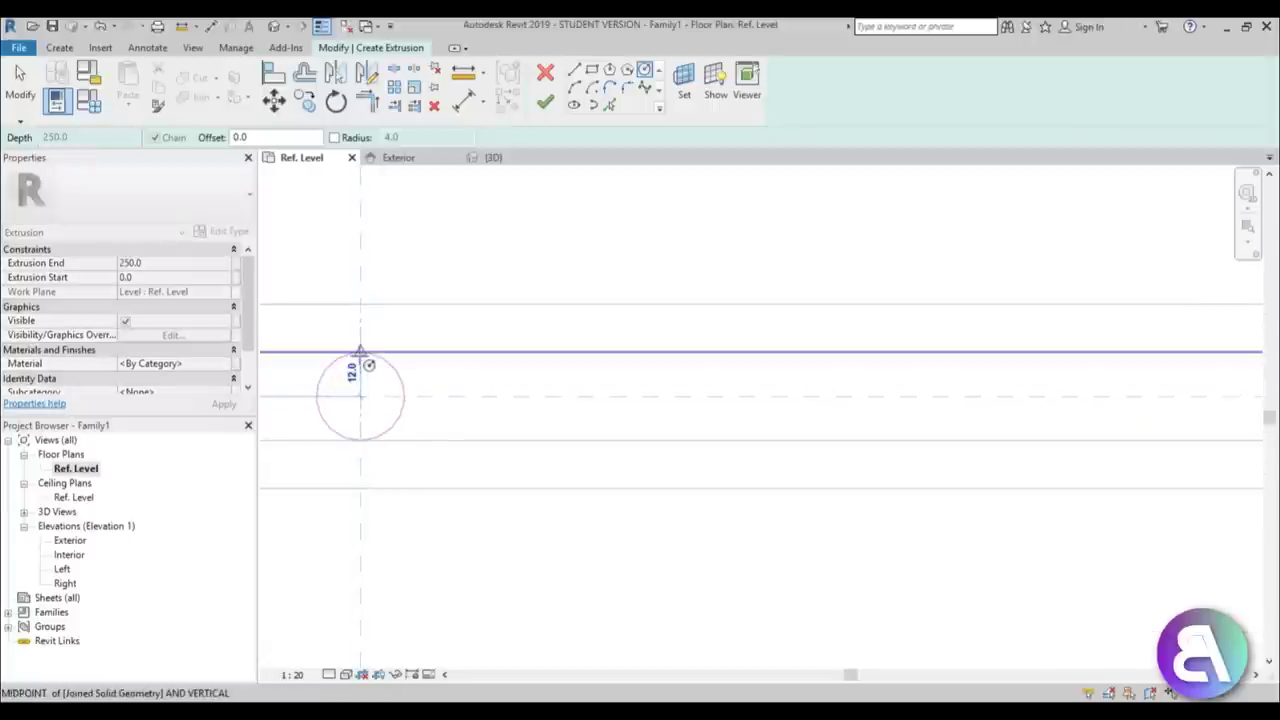
pyautogui.click(361, 352)
pyautogui.scroll(-2, 657, 391)
pyautogui.click(545, 101)
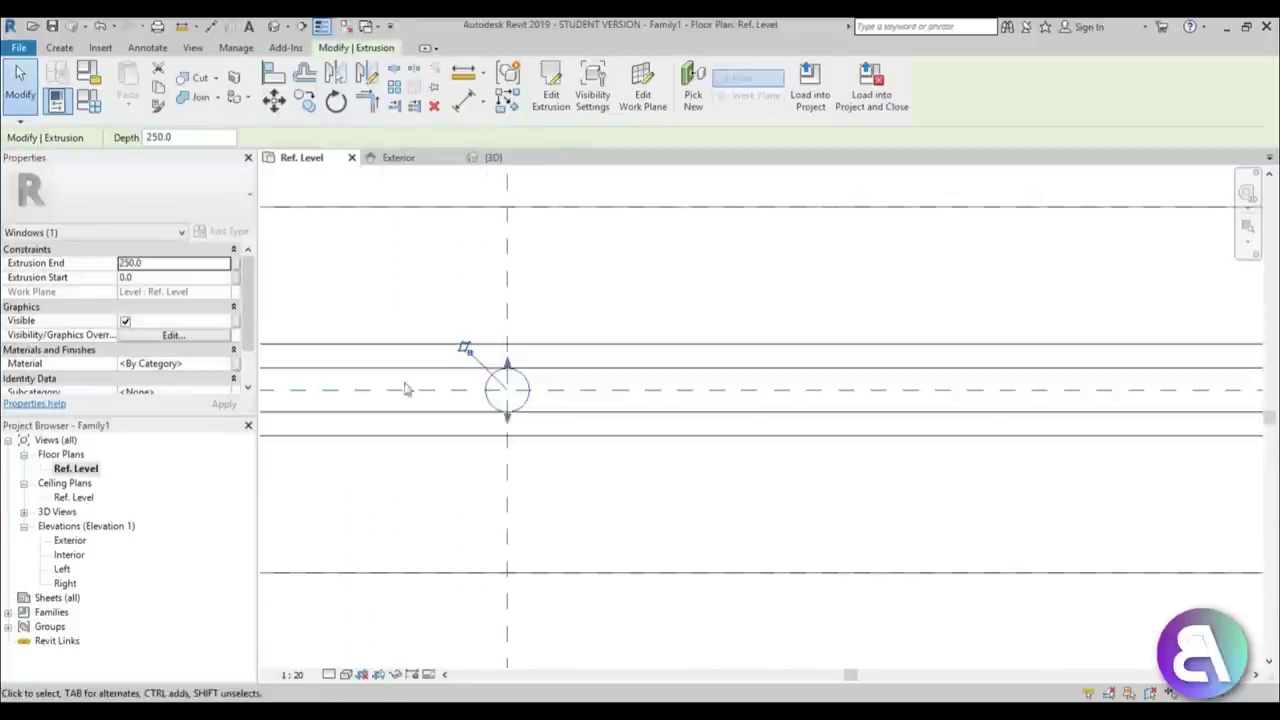
# In the Exterior elevation, stretch the mullion extrusion to run from the sill at 800 mm up to about 1865.8 mm at the tracery bars' lower tip
pyautogui.doubleClick(68, 541)
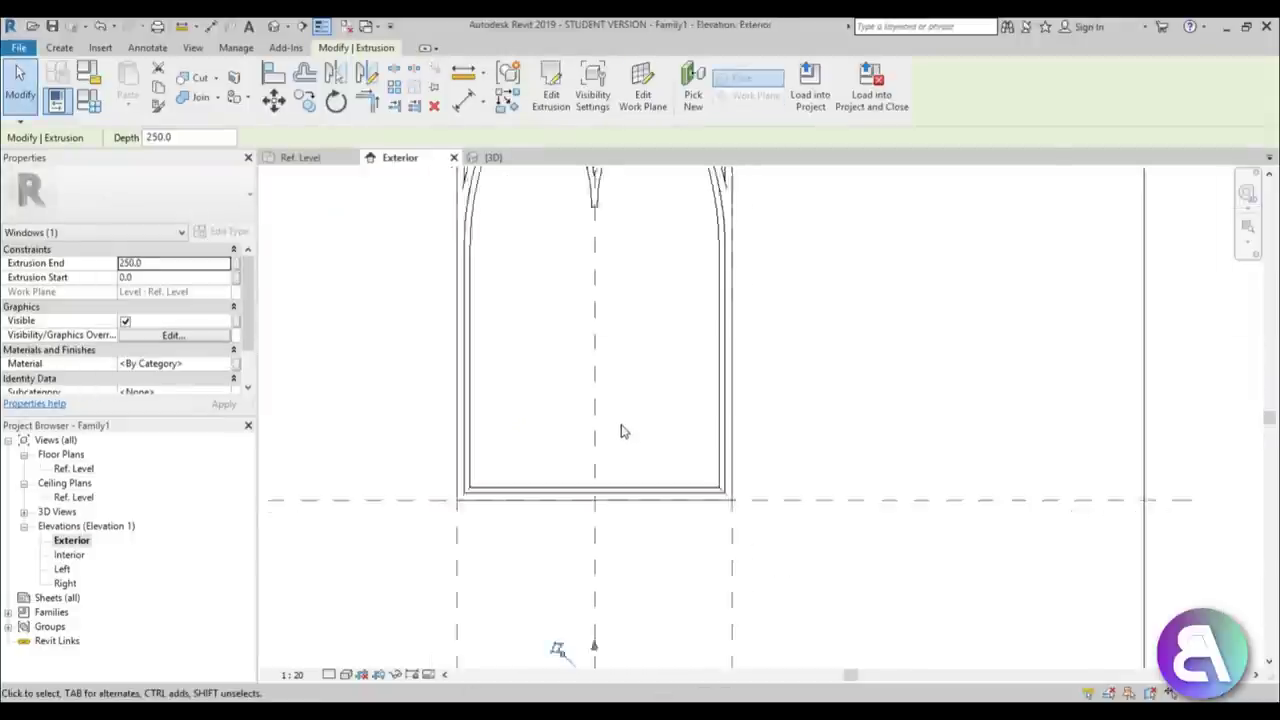
pyautogui.scroll(1, 609, 471)
pyautogui.moveTo(603, 596); pyautogui.dragTo(616, 381)
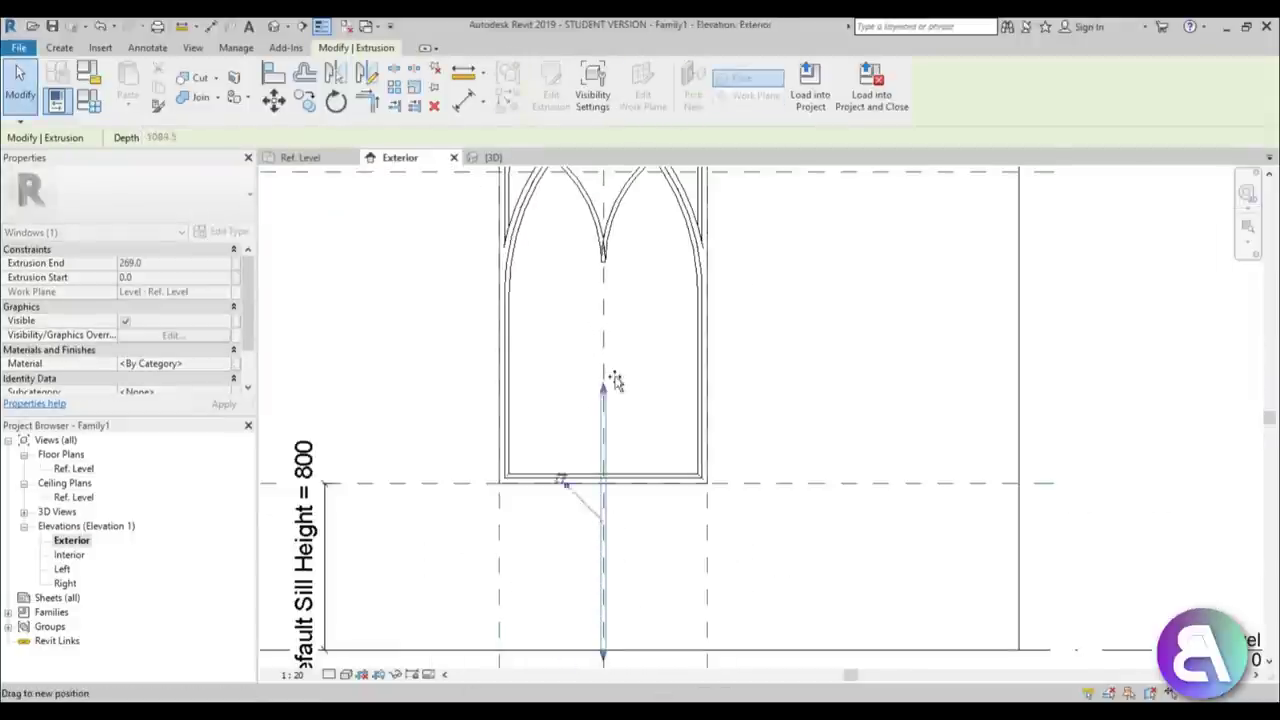
pyautogui.moveTo(620, 270); pyautogui.dragTo(621, 272)
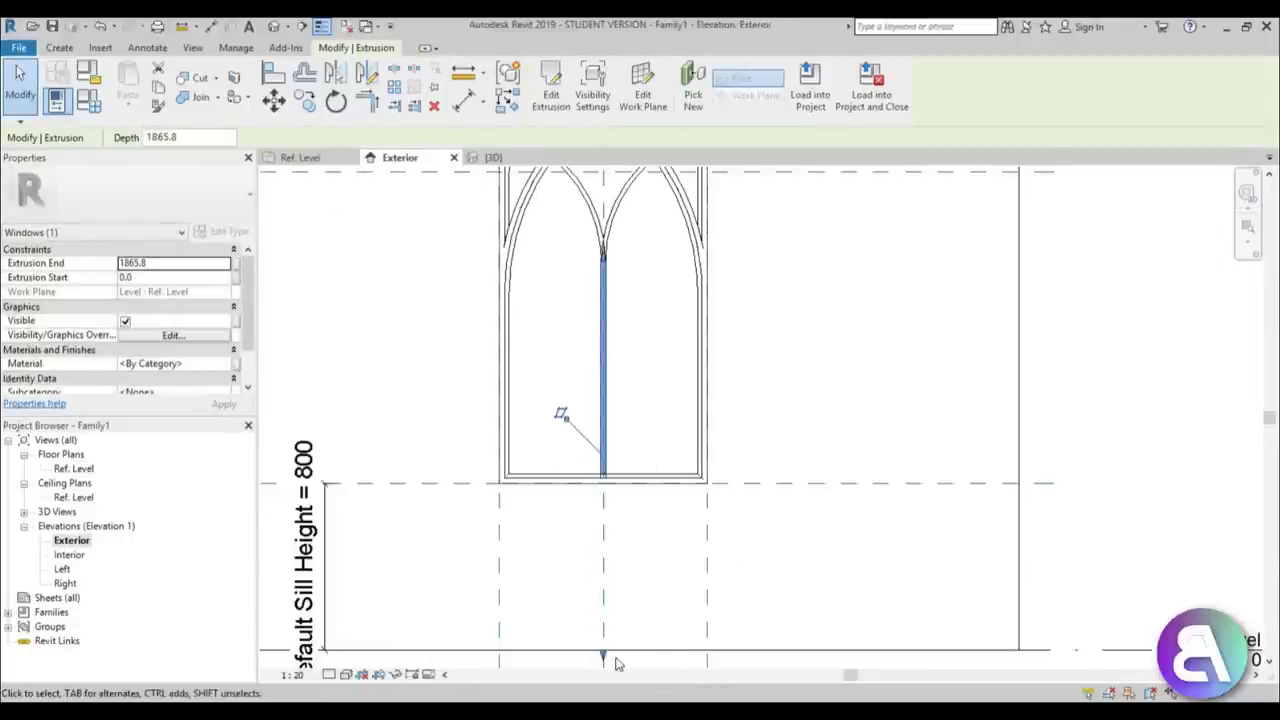
pyautogui.moveTo(617, 663); pyautogui.dragTo(608, 597)
pyautogui.moveTo(614, 490); pyautogui.dragTo(614, 490)
pyautogui.scroll(10, 614, 450)
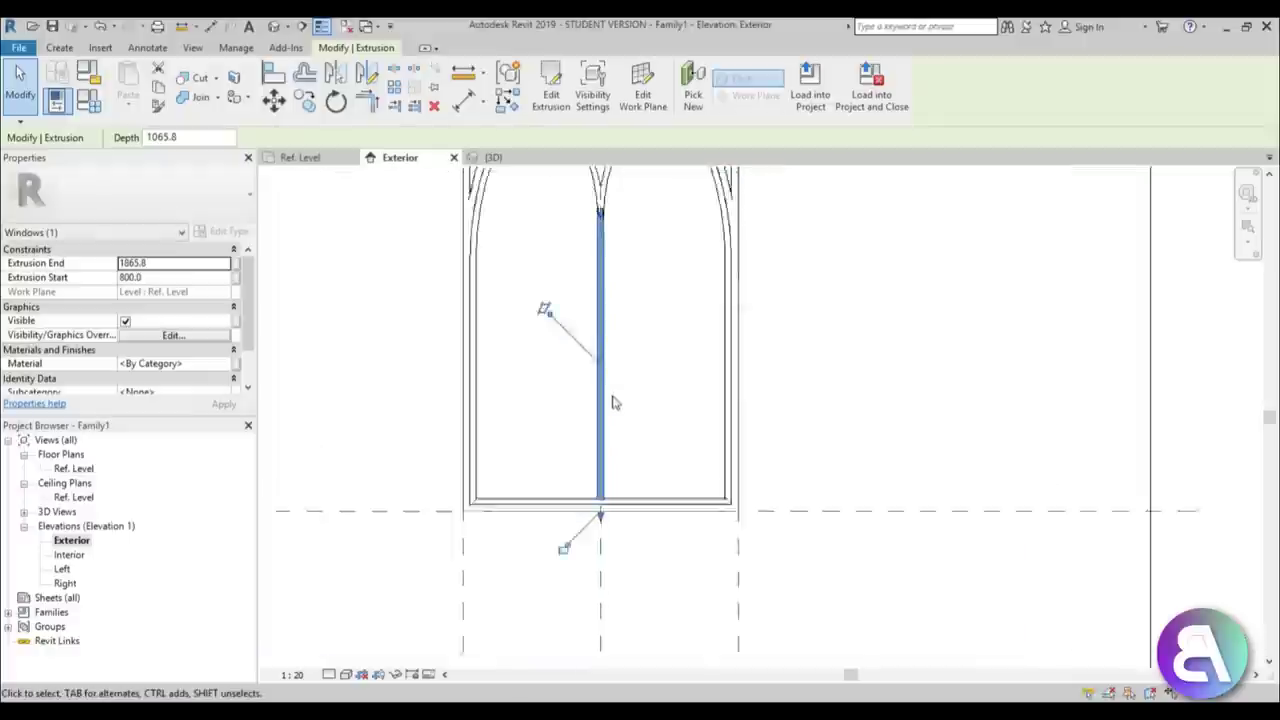
pyautogui.moveTo(628, 380); pyautogui.dragTo(628, 373)
pyautogui.click(726, 440)
# Raise the mullion's top end to about 1950.6 mm, into the fork of the tracery bars, and check the window from the front in 3D
pyautogui.scroll(-4, 708, 420)
pyautogui.scroll(3, 668, 377)
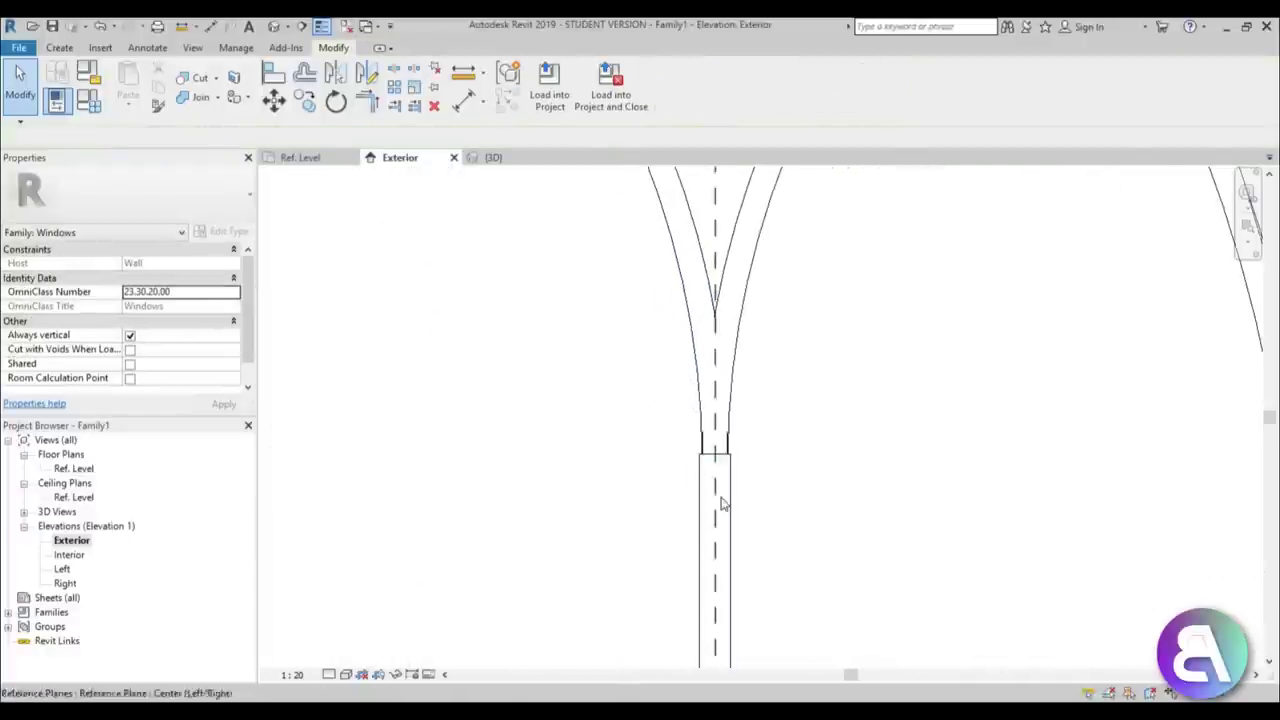
pyautogui.click(728, 507)
pyautogui.moveTo(714, 453); pyautogui.dragTo(714, 348)
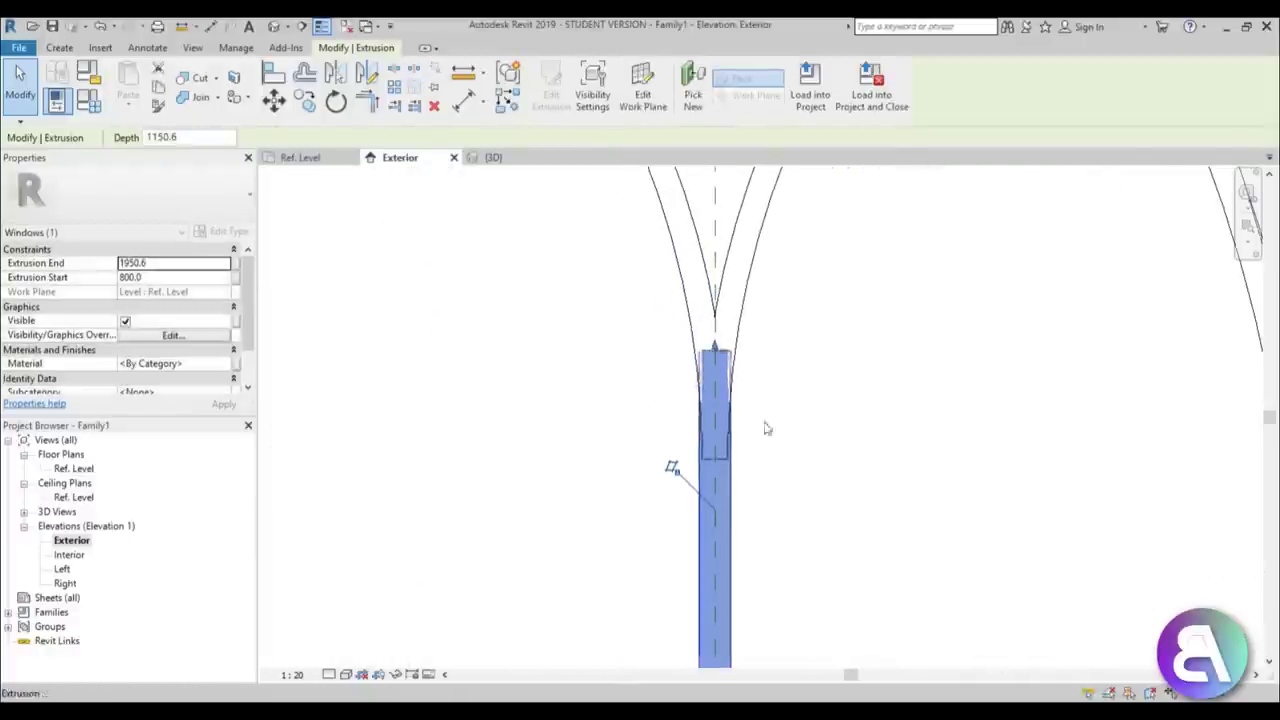
pyautogui.click(766, 429)
pyautogui.scroll(-1, 516, 339)
pyautogui.scroll(-2, 515, 340)
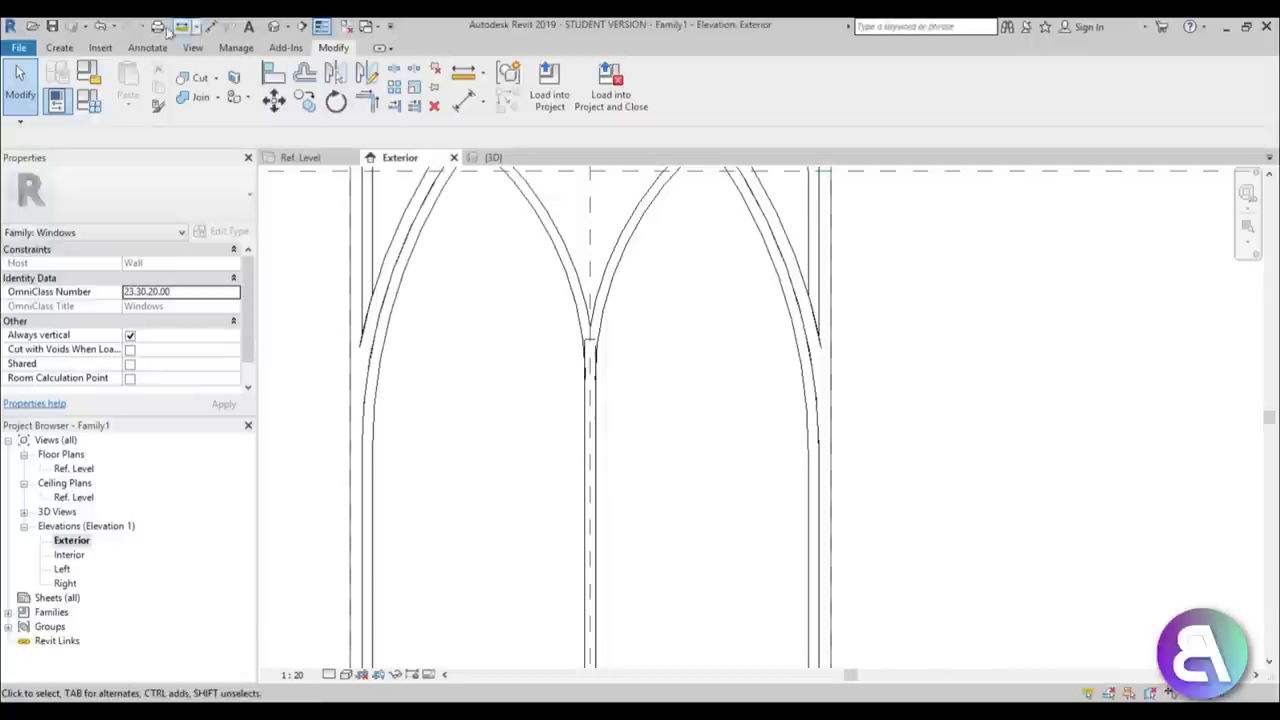
pyautogui.click(270, 27)
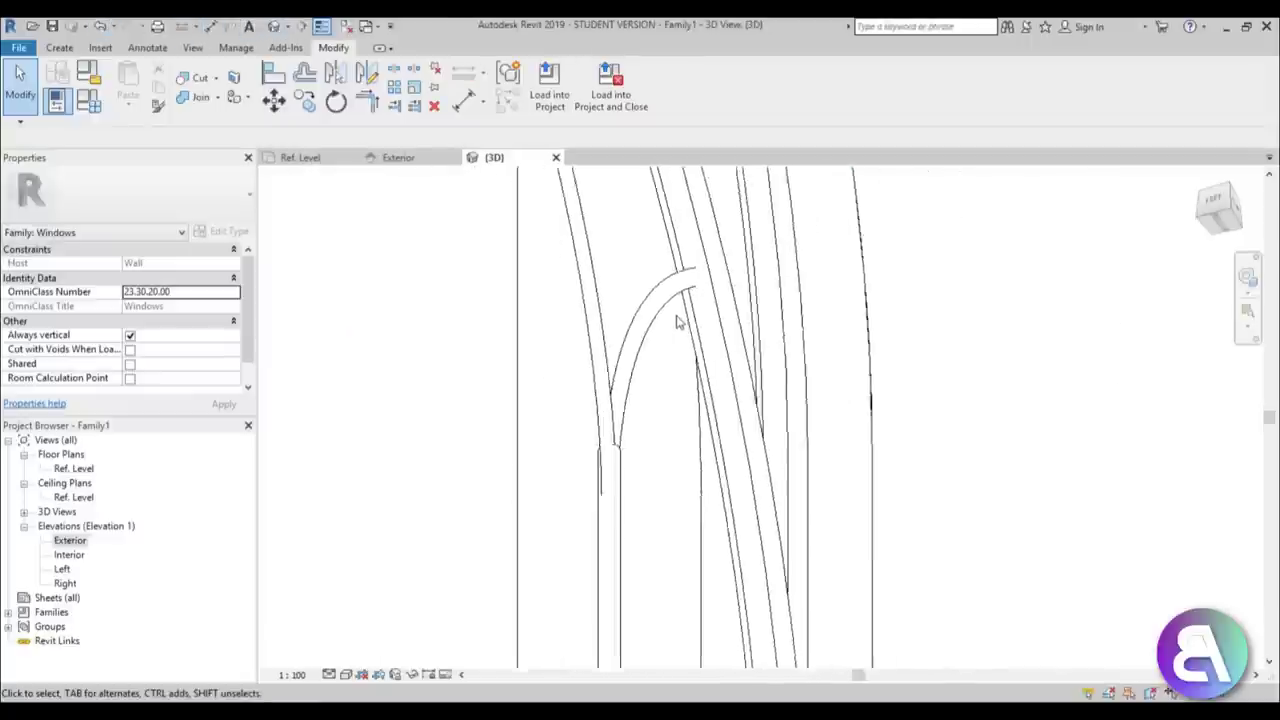
pyautogui.scroll(-3, 583, 492)
pyautogui.keyDown('shift'); pyautogui.moveTo(640, 506); pyautogui.dragTo(608, 655, button='middle'); pyautogui.keyUp('shift')
pyautogui.keyDown('shift'); pyautogui.moveTo(620, 467); pyautogui.dragTo(686, 457, button='middle'); pyautogui.keyUp('shift')
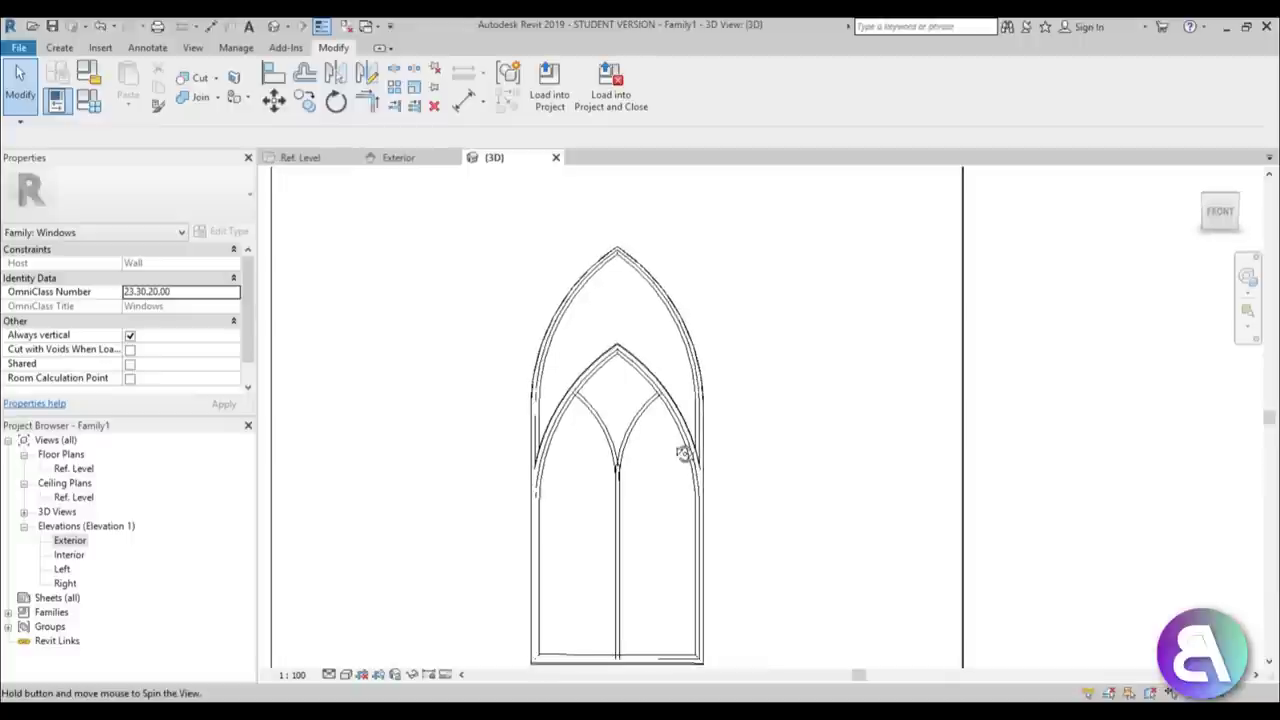
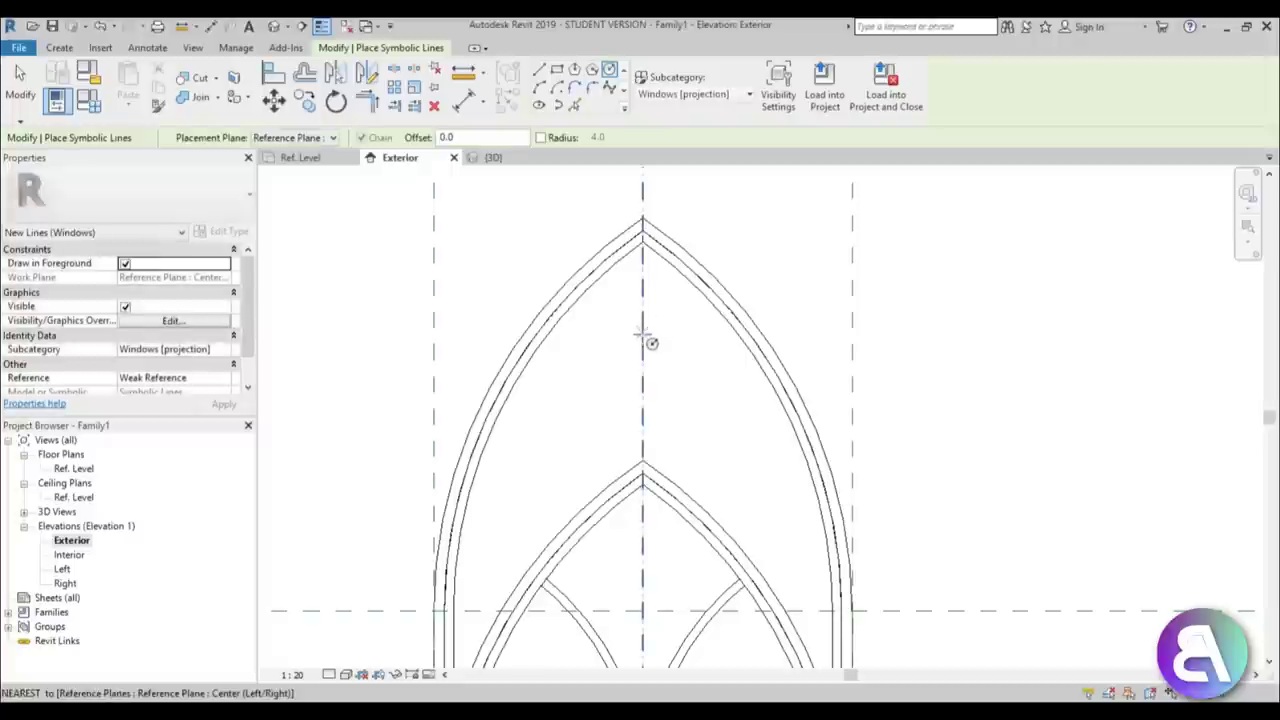
# Draw a symbolic circle of about 180 mm radius centred on the Center (Left/Right) plane, touching the inside of the outer arch's head
pyautogui.click(643, 338)
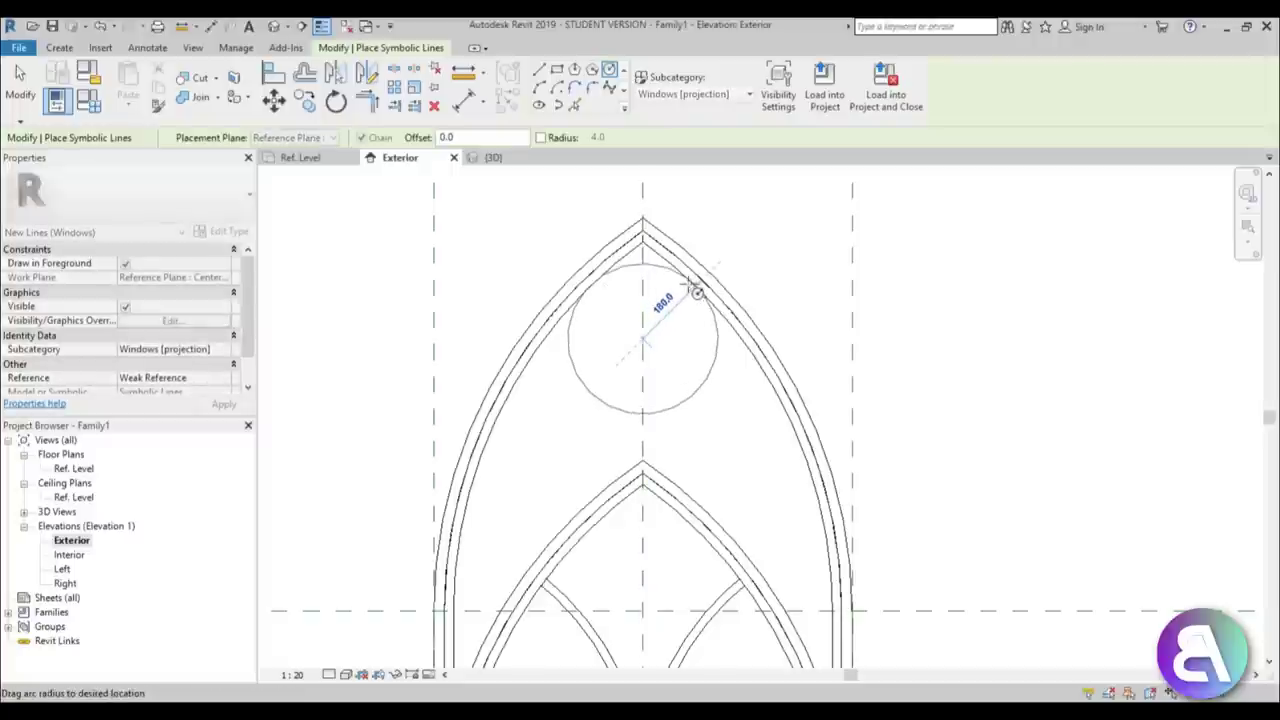
pyautogui.scroll(3, 695, 282)
pyautogui.click(697, 288)
pyautogui.scroll(-4, 697, 288)
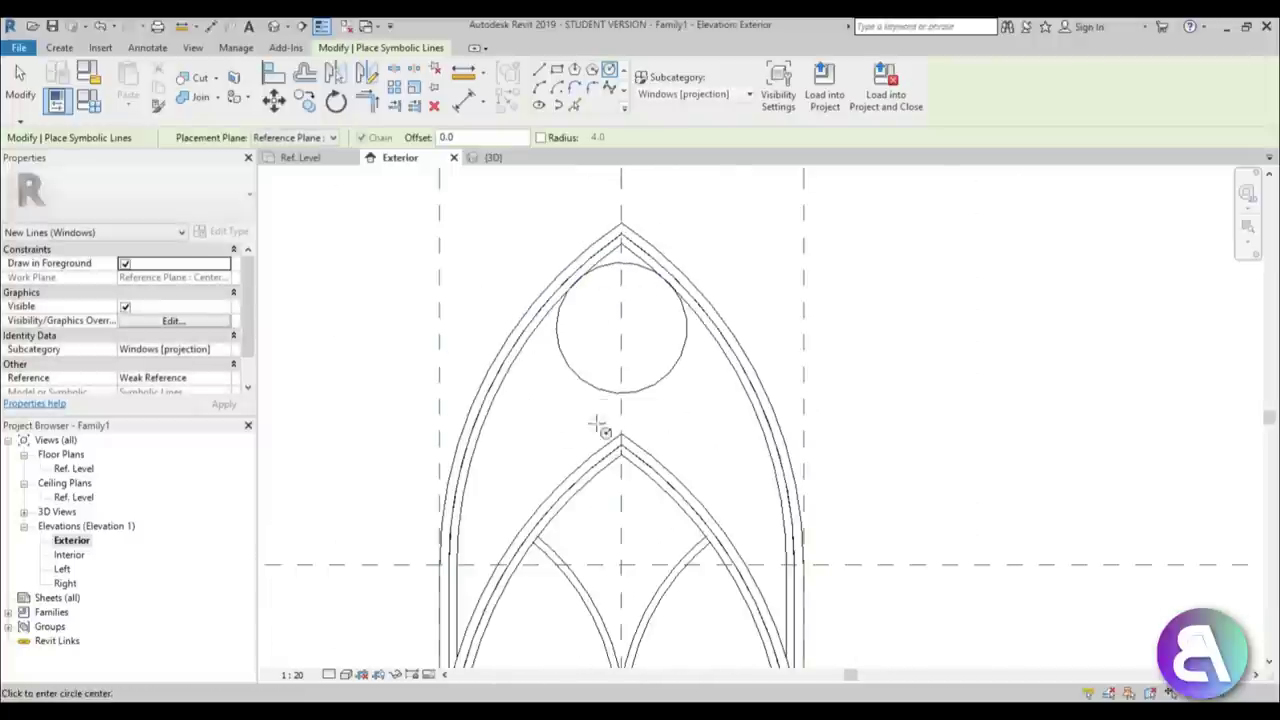
# Draw a second symbolic circle of about 155 mm radius touching the upper circle, the outer arch's left side and the inner arch
pyautogui.scroll(2, 598, 428)
pyautogui.click(545, 432)
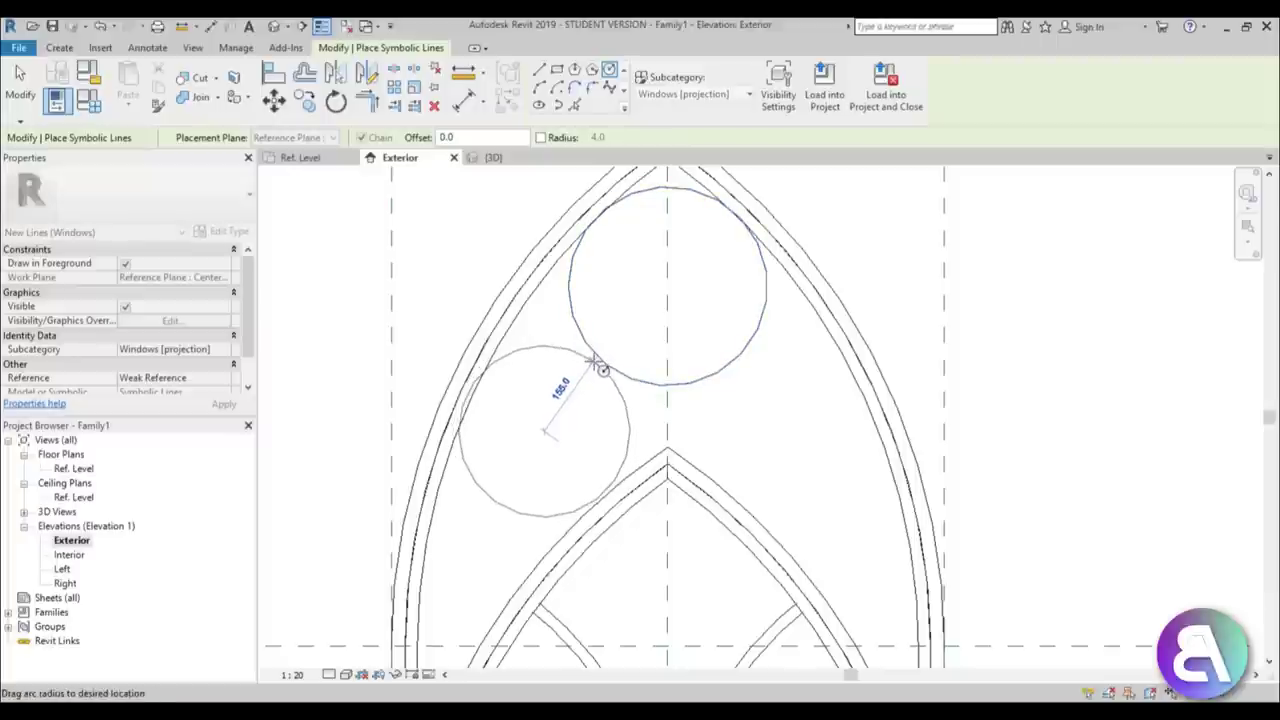
pyautogui.click(599, 366)
pyautogui.press('Escape')
pyautogui.press('Escape')
pyautogui.click(628, 432)
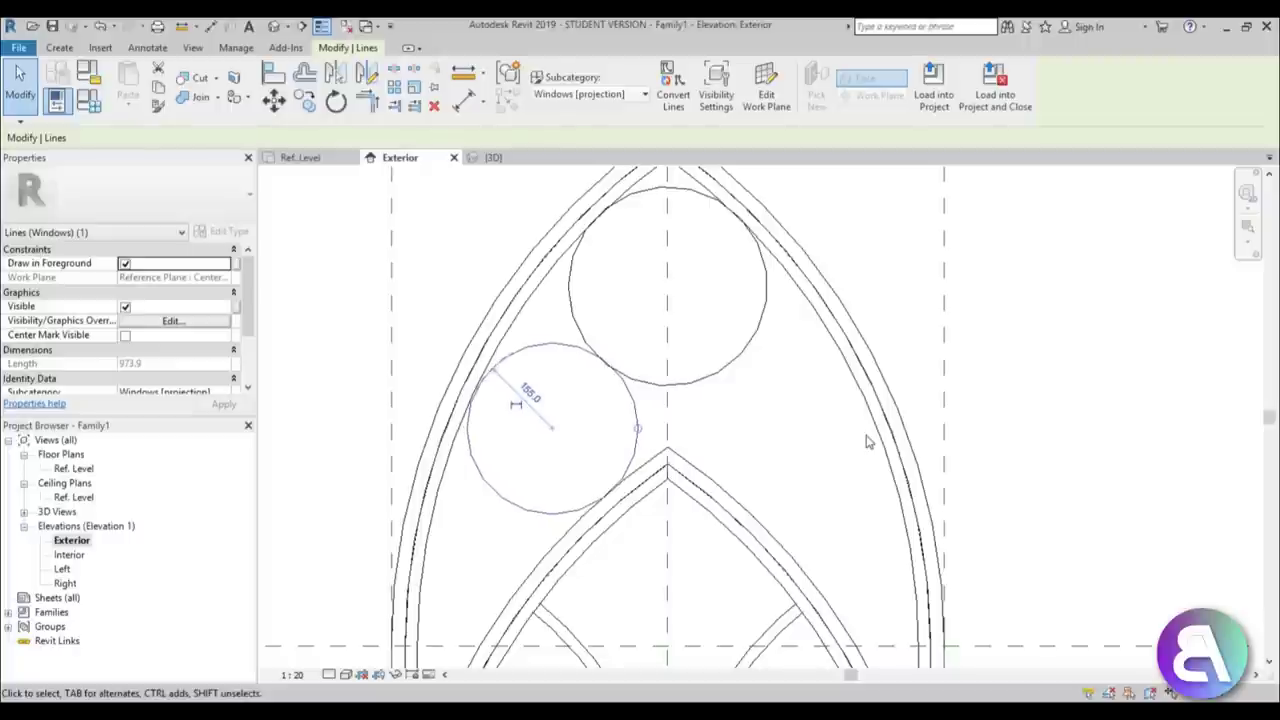
pyautogui.press('Escape')
pyautogui.scroll(-2, 780, 435)
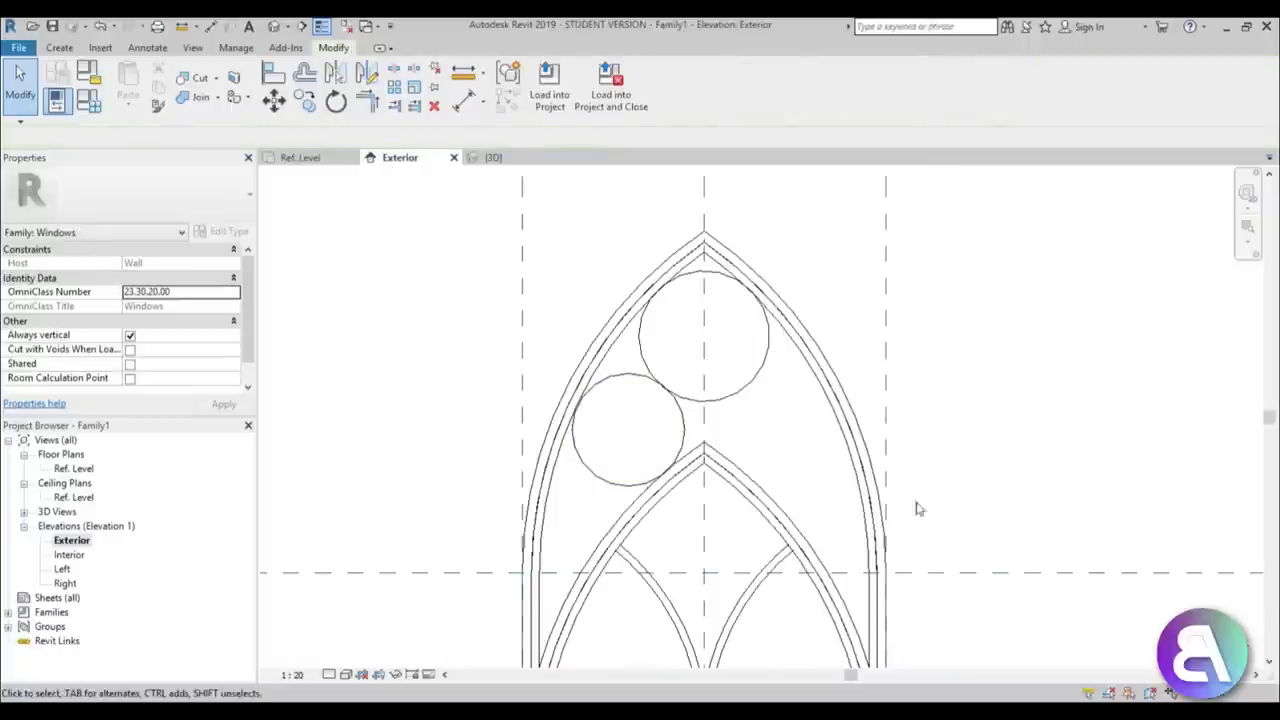
# Make the upper circle's radius dimension permanent and delete it
pyautogui.scroll(2, 760, 380)
pyautogui.click(643, 412)
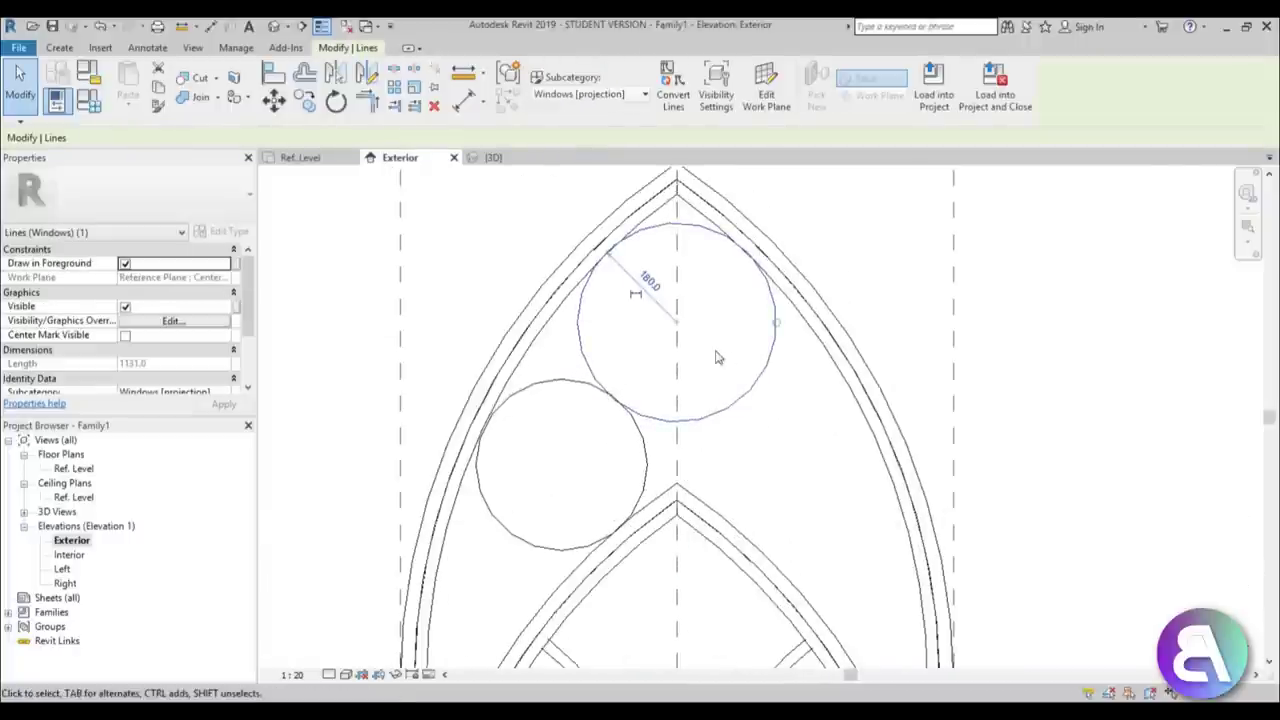
pyautogui.scroll(2, 654, 328)
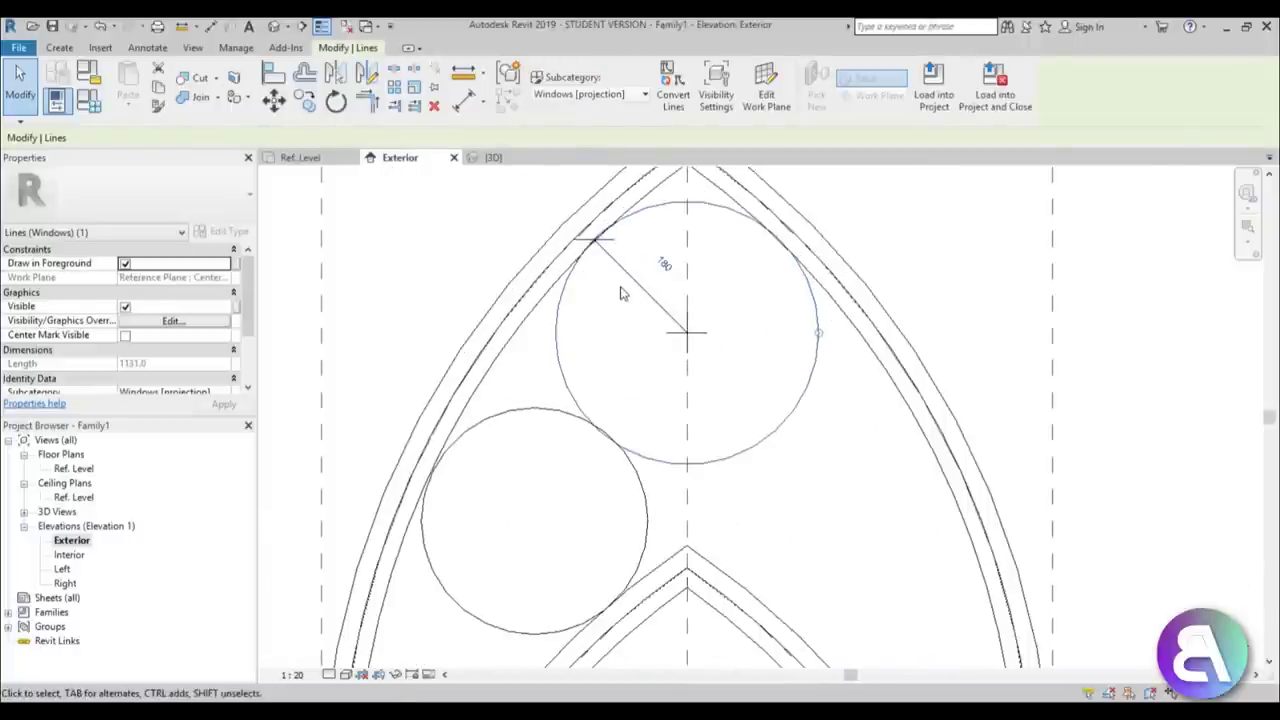
pyautogui.press('Escape')
pyautogui.click(631, 286)
pyautogui.press('Delete')
pyautogui.scroll(-2, 631, 283)
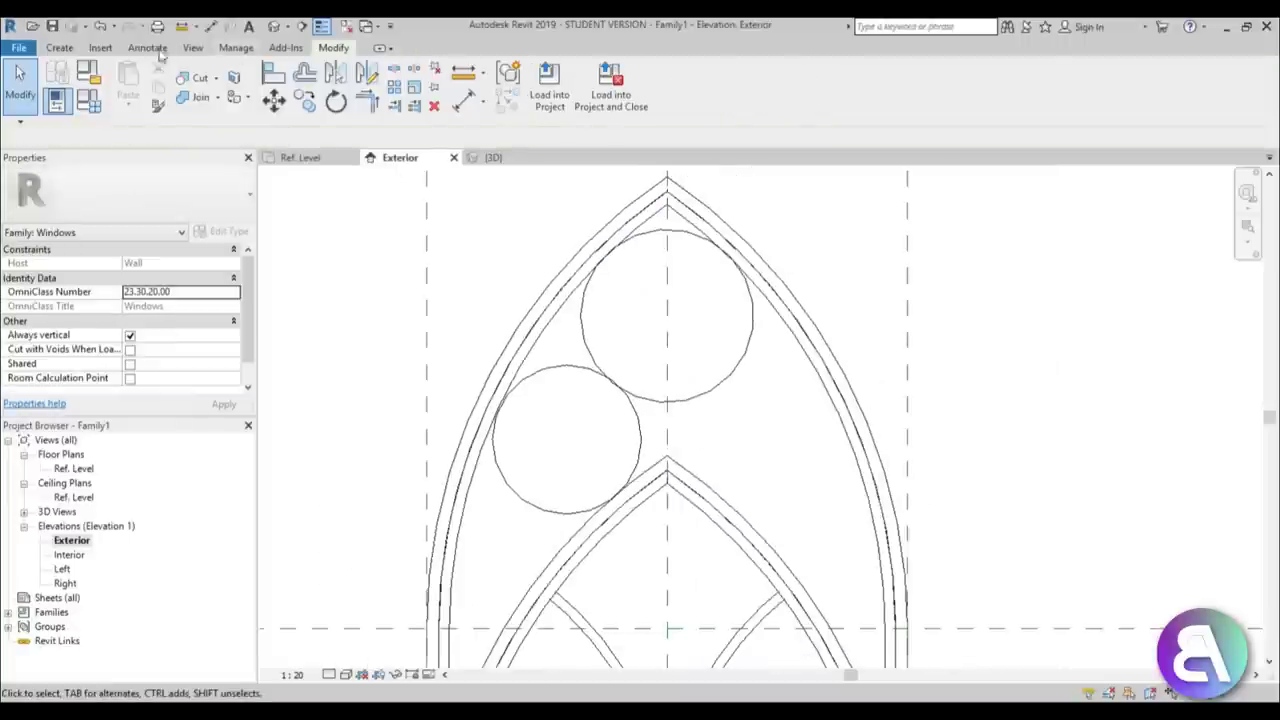
# Start a sweep on the Center (Front/Back) reference plane and use the picked upper circle as its path
pyautogui.click(52, 50)
pyautogui.click(236, 85)
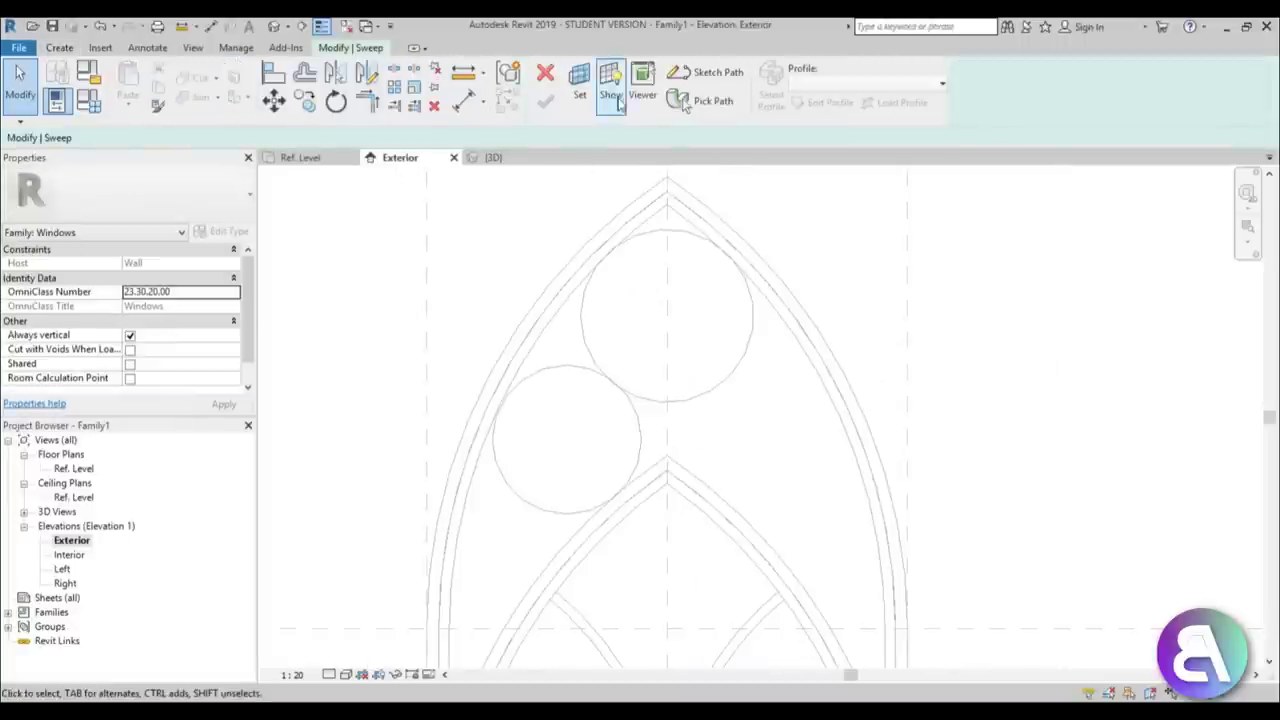
pyautogui.click(690, 73)
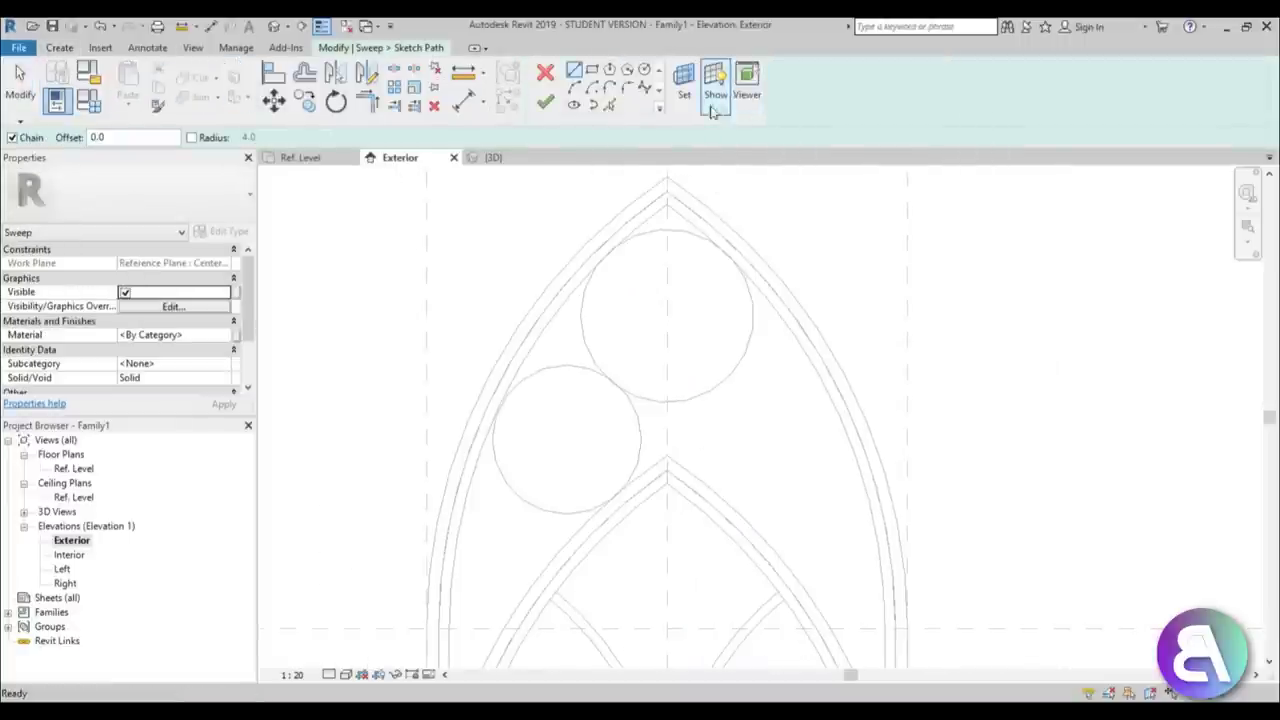
pyautogui.click(684, 90)
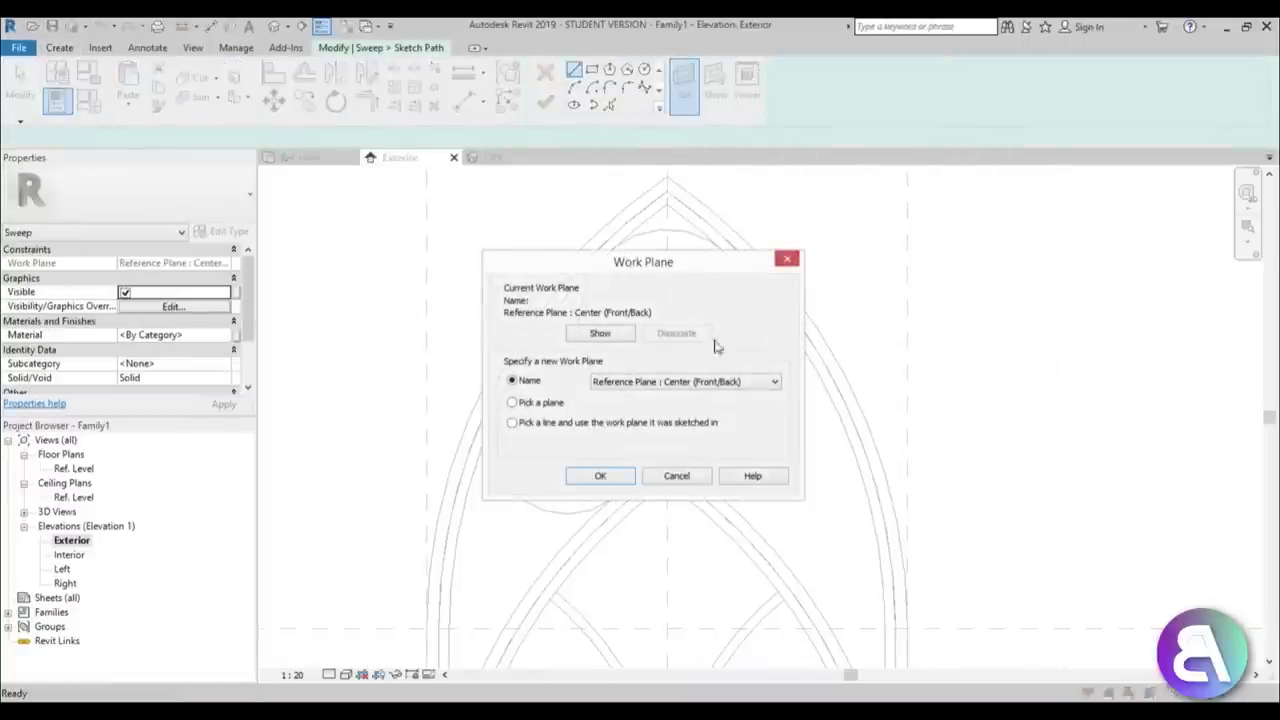
pyautogui.click(614, 479)
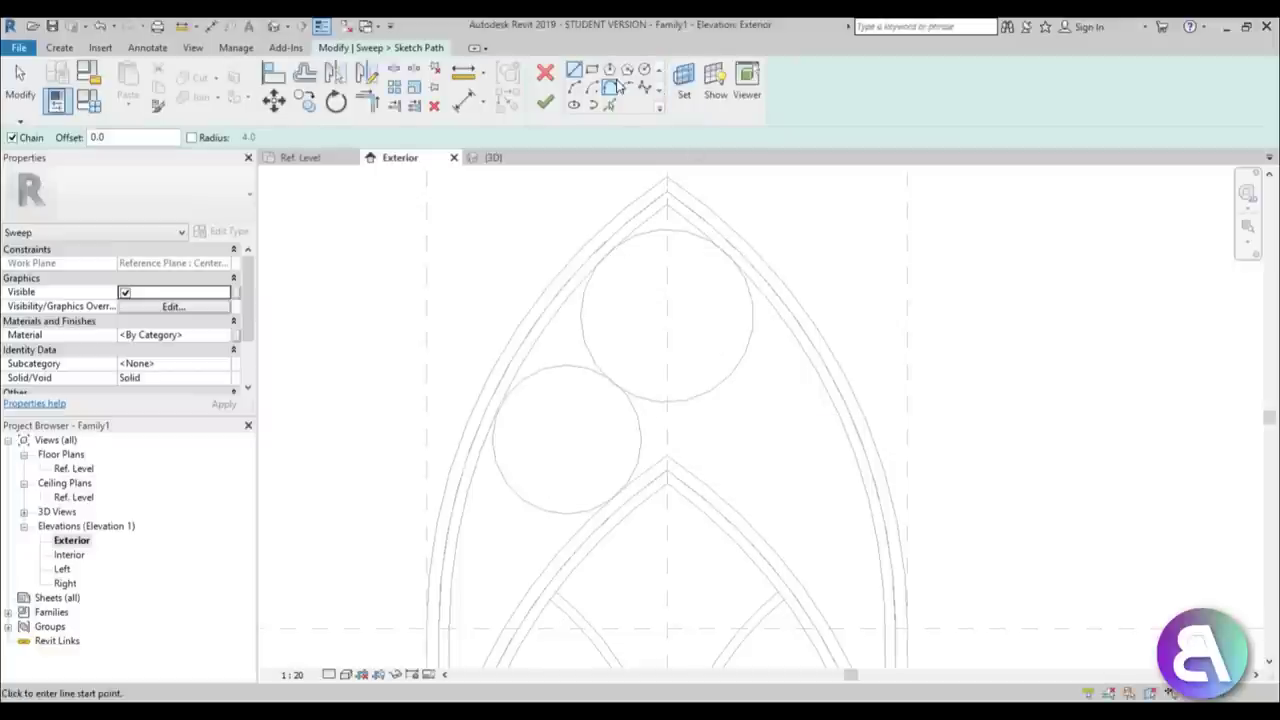
pyautogui.click(609, 105)
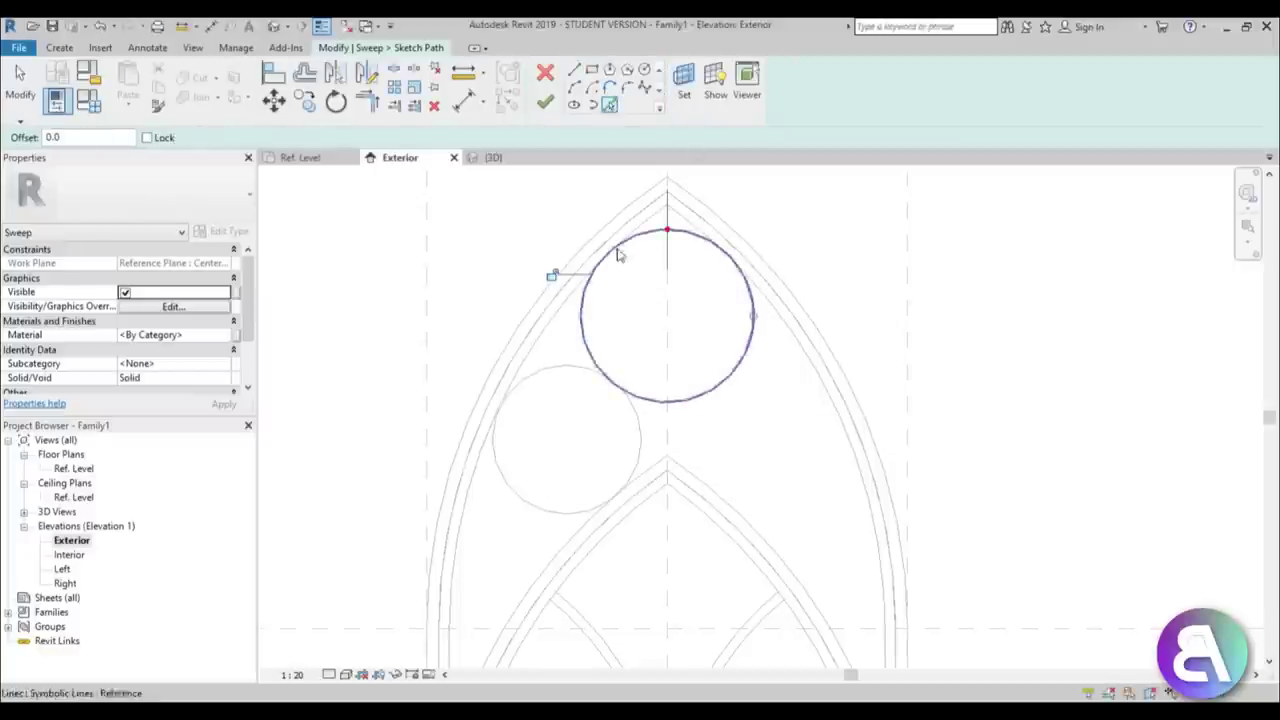
pyautogui.click(283, 28)
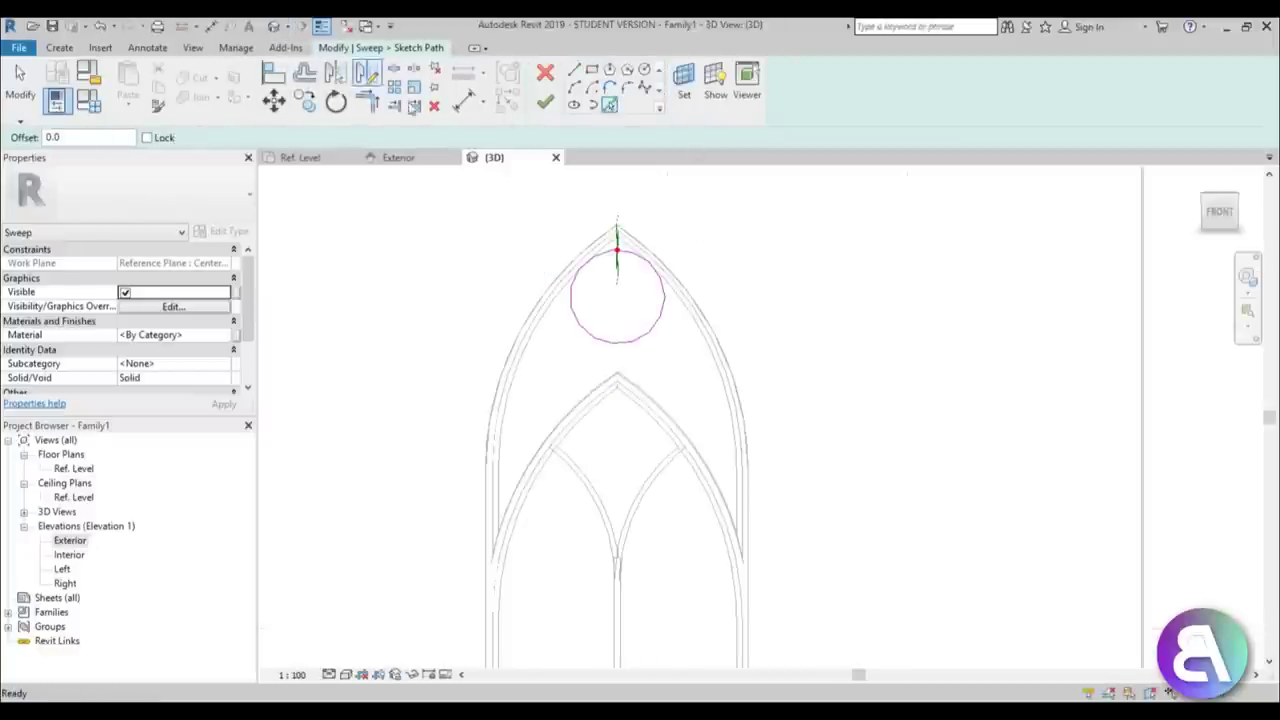
pyautogui.click(549, 107)
# Sketch a small circular profile centred on the path's profile plane point, finish the sweep and inspect the ring in 3D
pyautogui.keyDown('shift'); pyautogui.moveTo(763, 443); pyautogui.dragTo(600, 450, button='middle'); pyautogui.keyUp('shift')
pyautogui.click(825, 103)
pyautogui.scroll(5, 745, 209)
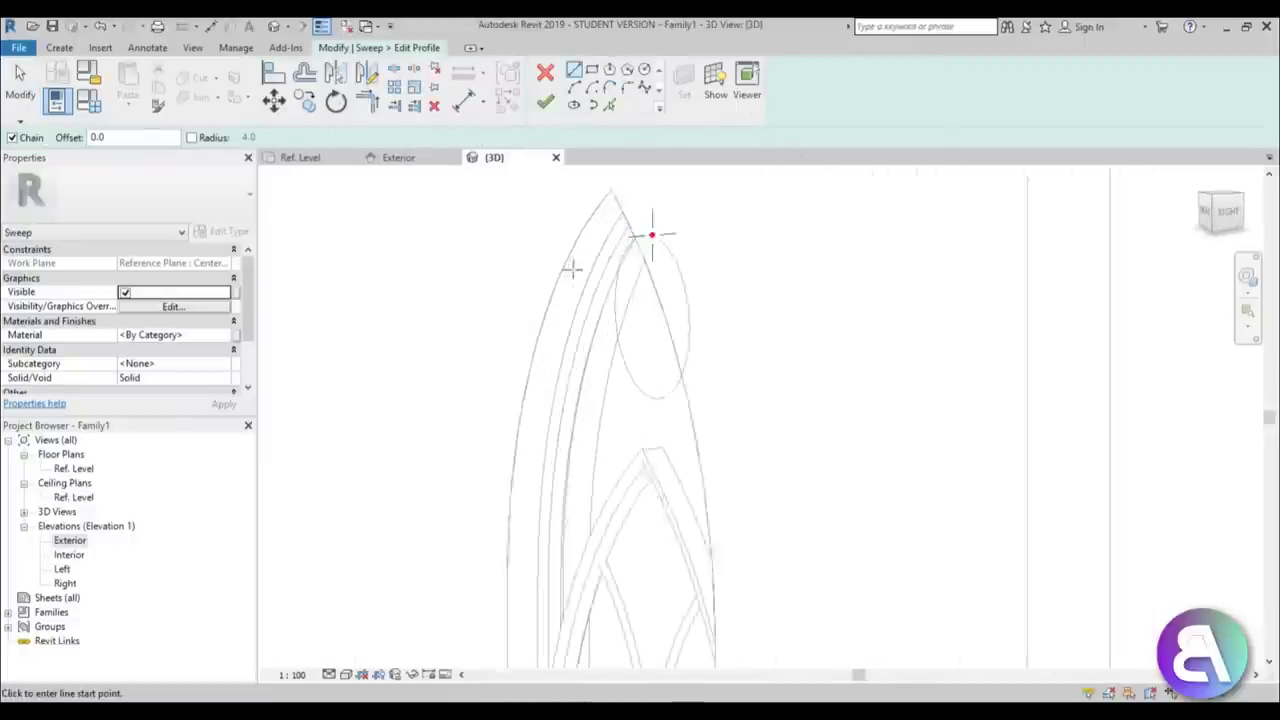
pyautogui.click(645, 72)
pyautogui.scroll(3, 549, 257)
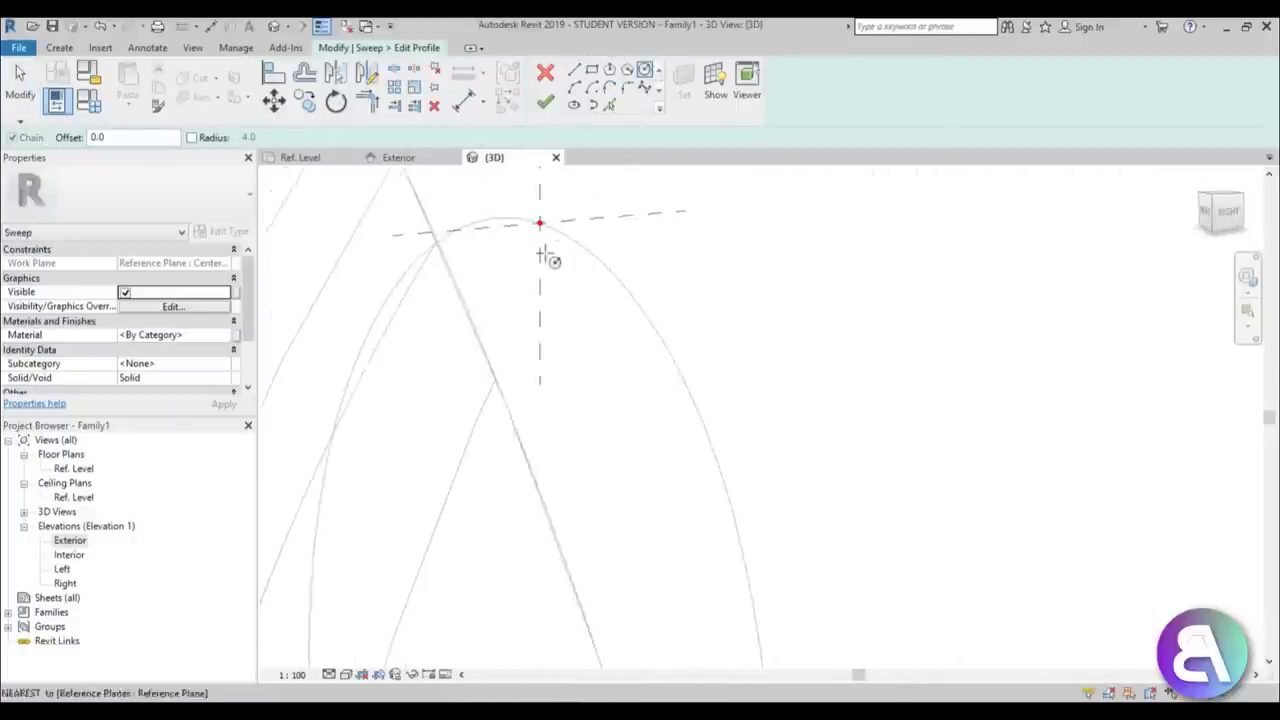
pyautogui.click(539, 218)
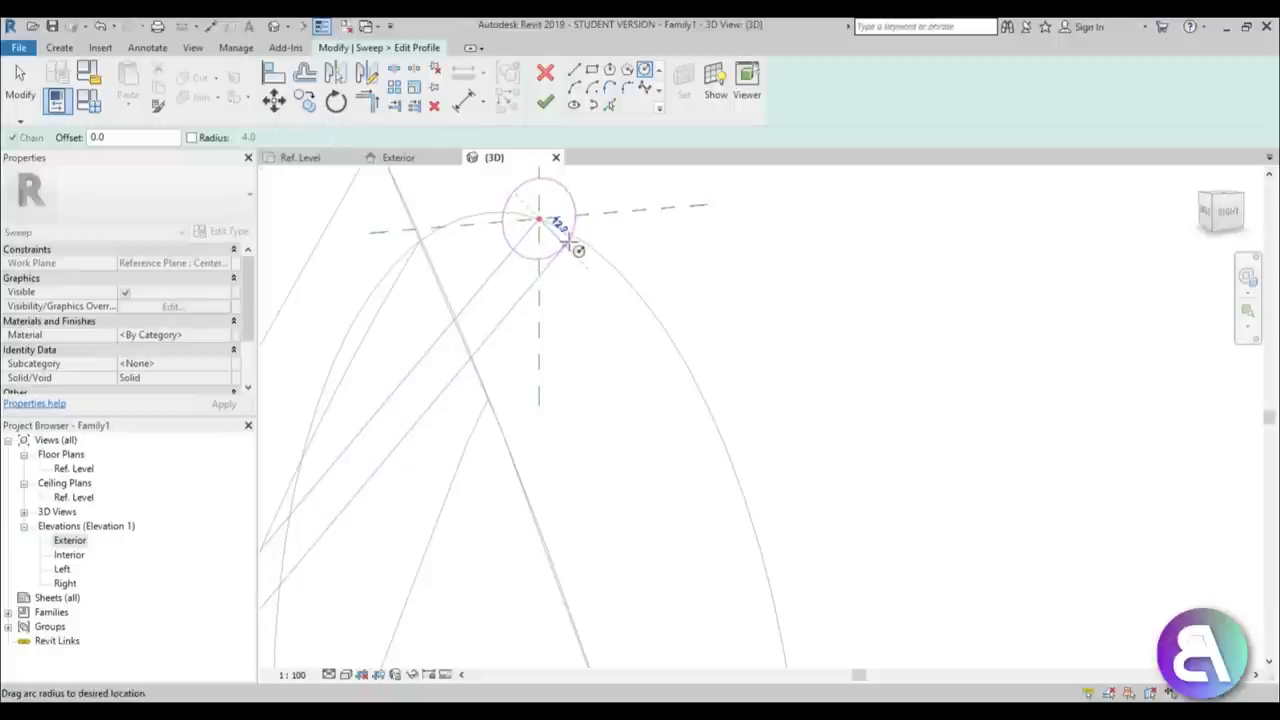
pyautogui.click(566, 240)
pyautogui.click(545, 101)
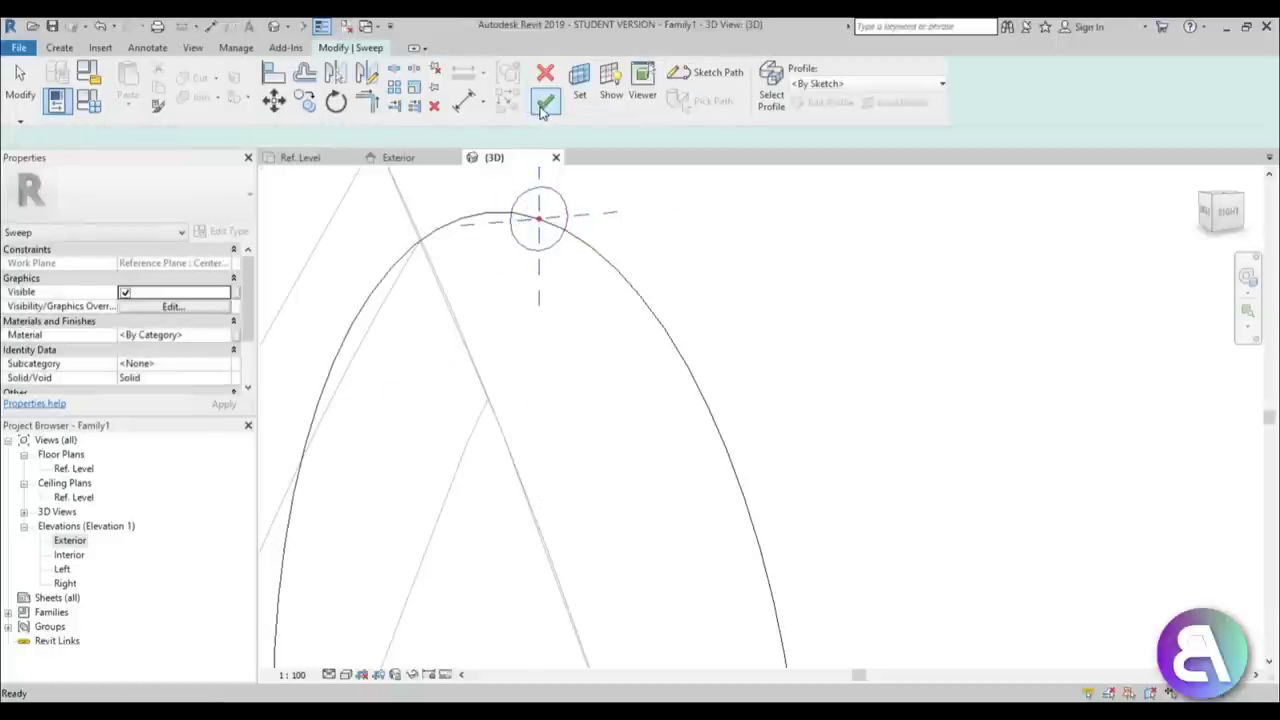
pyautogui.click(545, 101)
pyautogui.scroll(-4, 683, 300)
pyautogui.keyDown('shift'); pyautogui.moveTo(632, 446); pyautogui.dragTo(682, 491, button='middle'); pyautogui.keyUp('shift')
pyautogui.scroll(-2, 729, 434)
pyautogui.scroll(3, 690, 500)
pyautogui.click(352, 517)
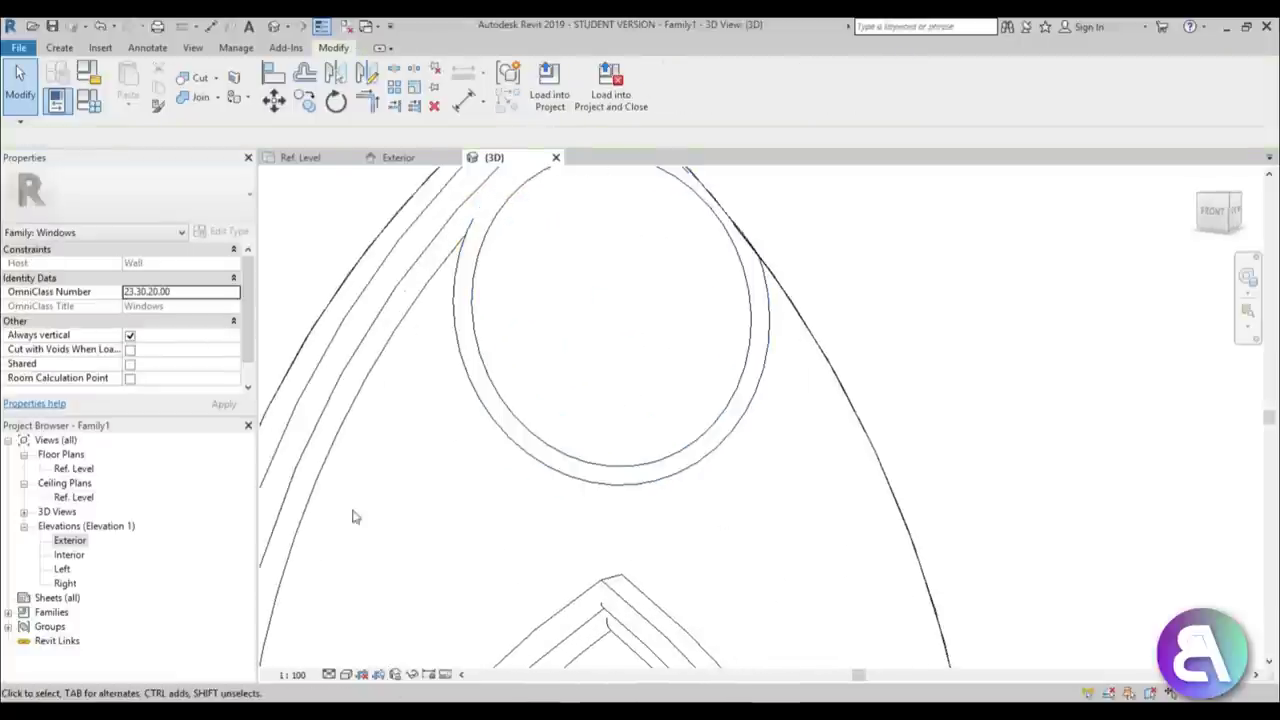
# Start a sweep in the Exterior elevation and open its path sketch on the Center (Front/Back) reference plane
pyautogui.doubleClick(66, 542)
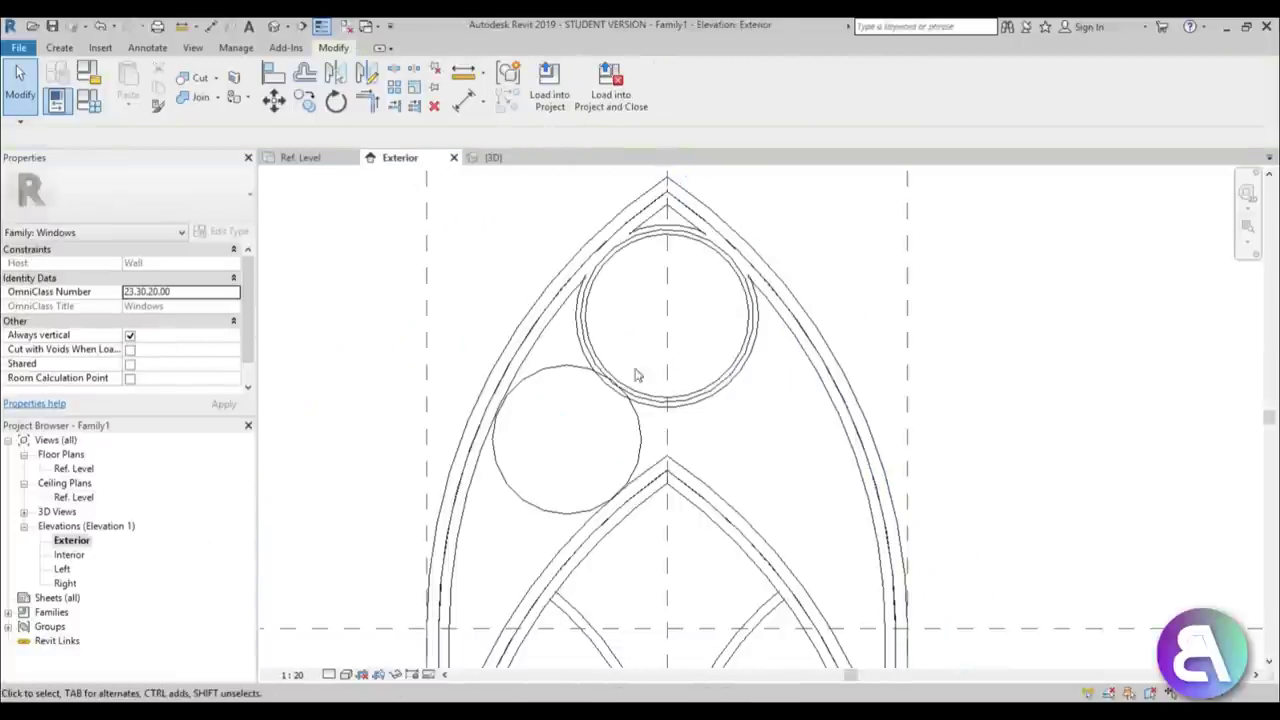
pyautogui.scroll(2, 637, 375)
pyautogui.scroll(2, 654, 323)
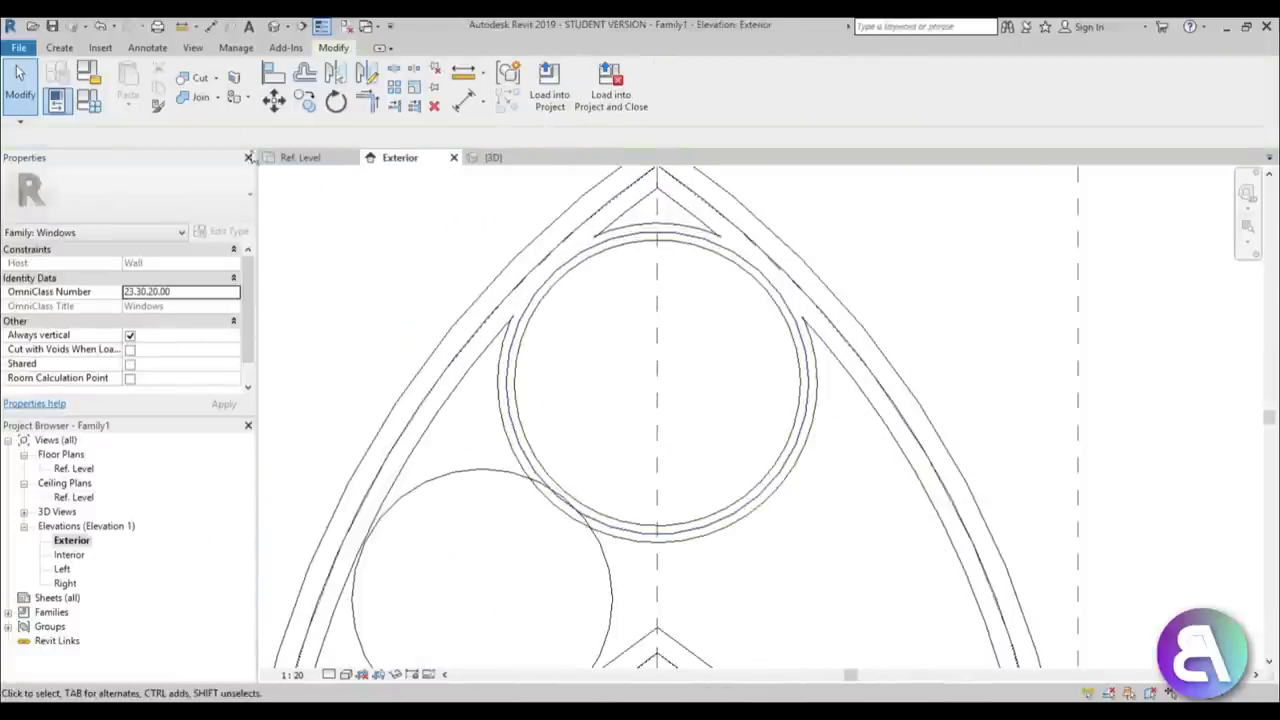
pyautogui.click(79, 48)
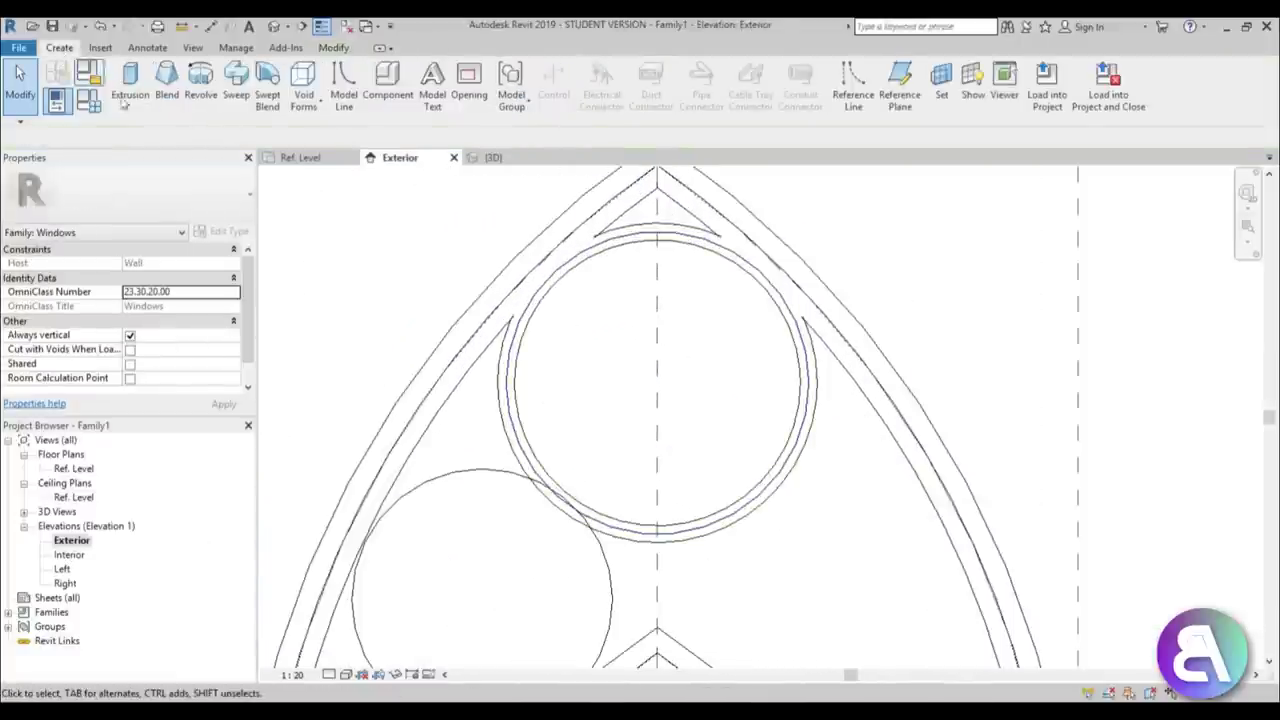
pyautogui.click(236, 85)
pyautogui.click(712, 72)
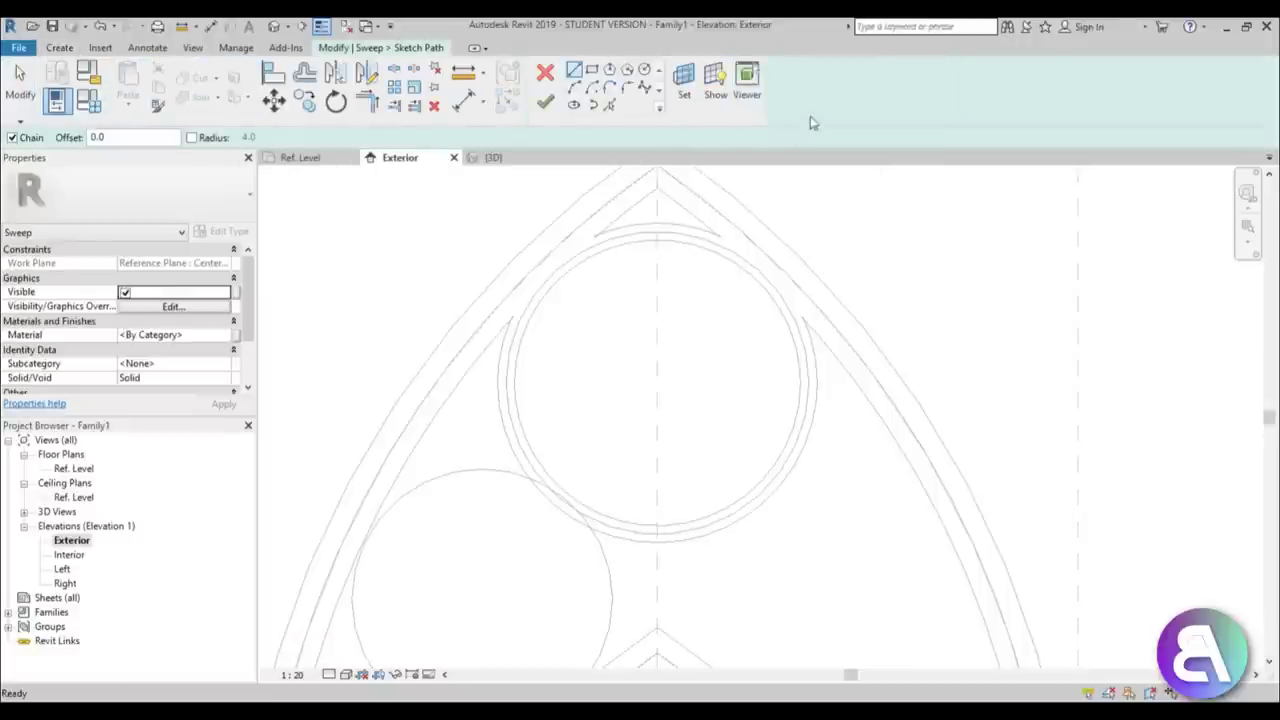
pyautogui.click(686, 85)
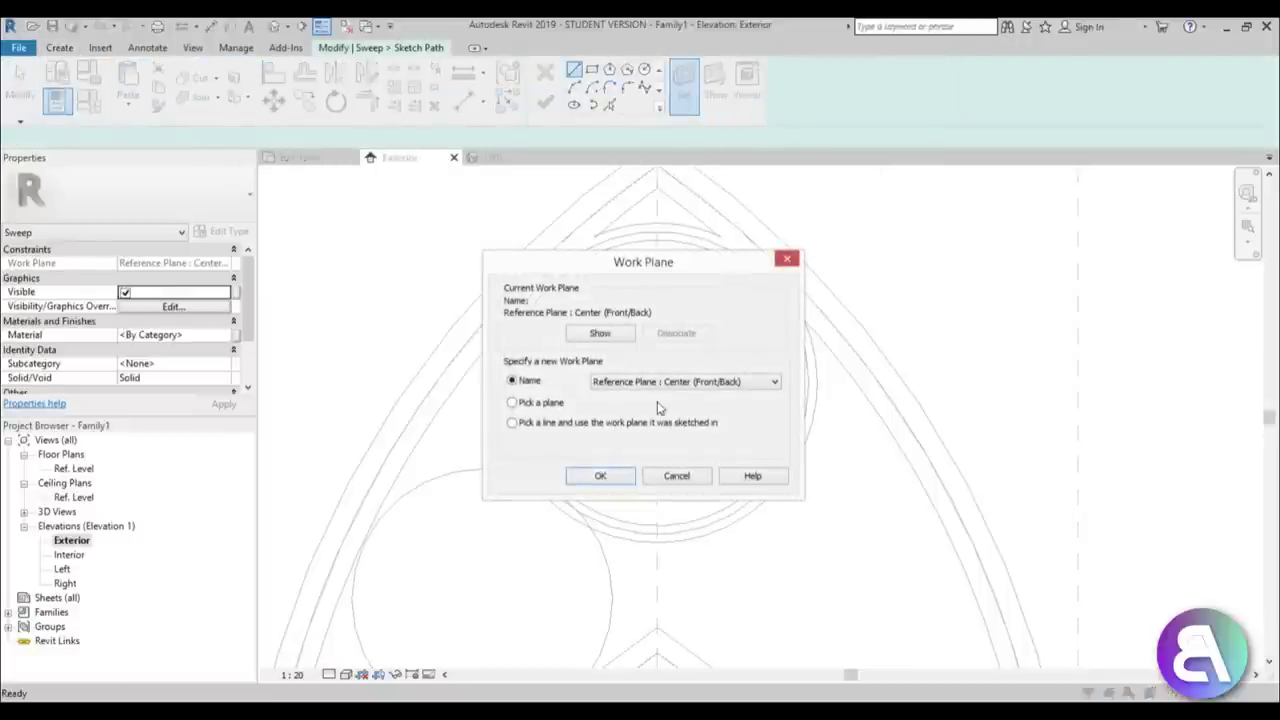
pyautogui.click(603, 474)
# Sketch a path circle of 90 mm radius on the vertical centreline, touching the inside of the upper ring's top
pyautogui.click(644, 69)
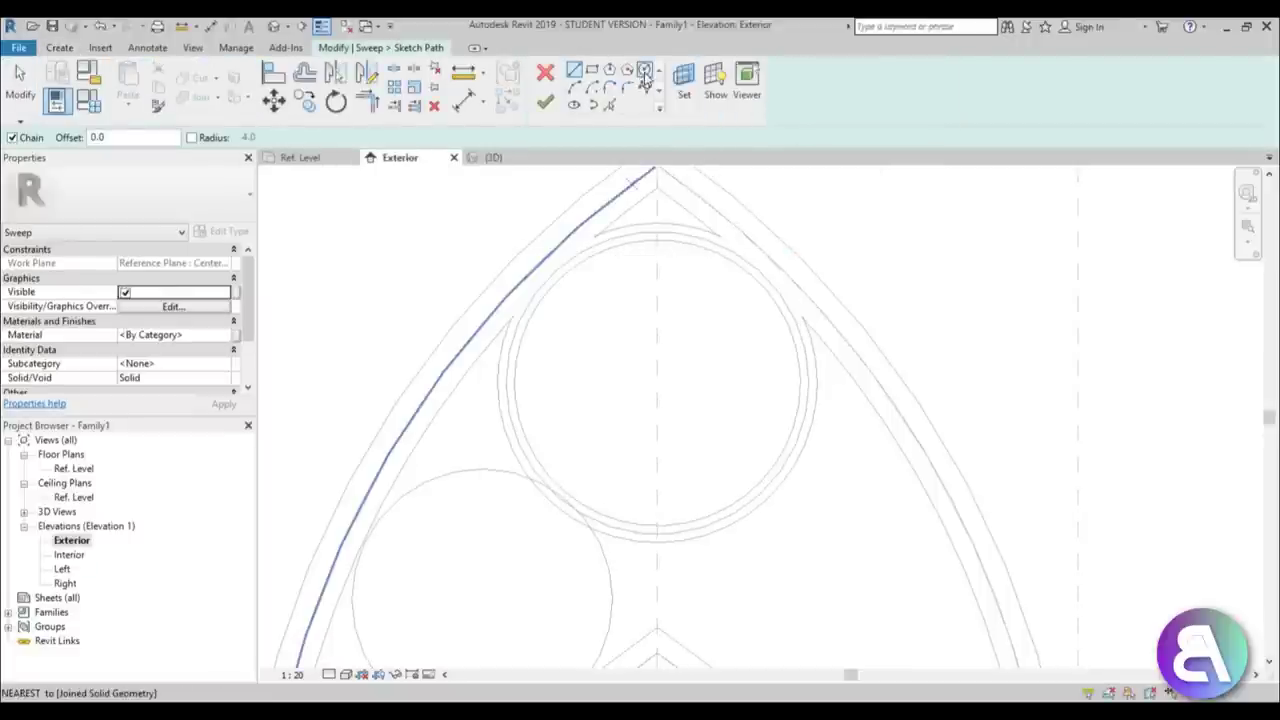
pyautogui.click(657, 318)
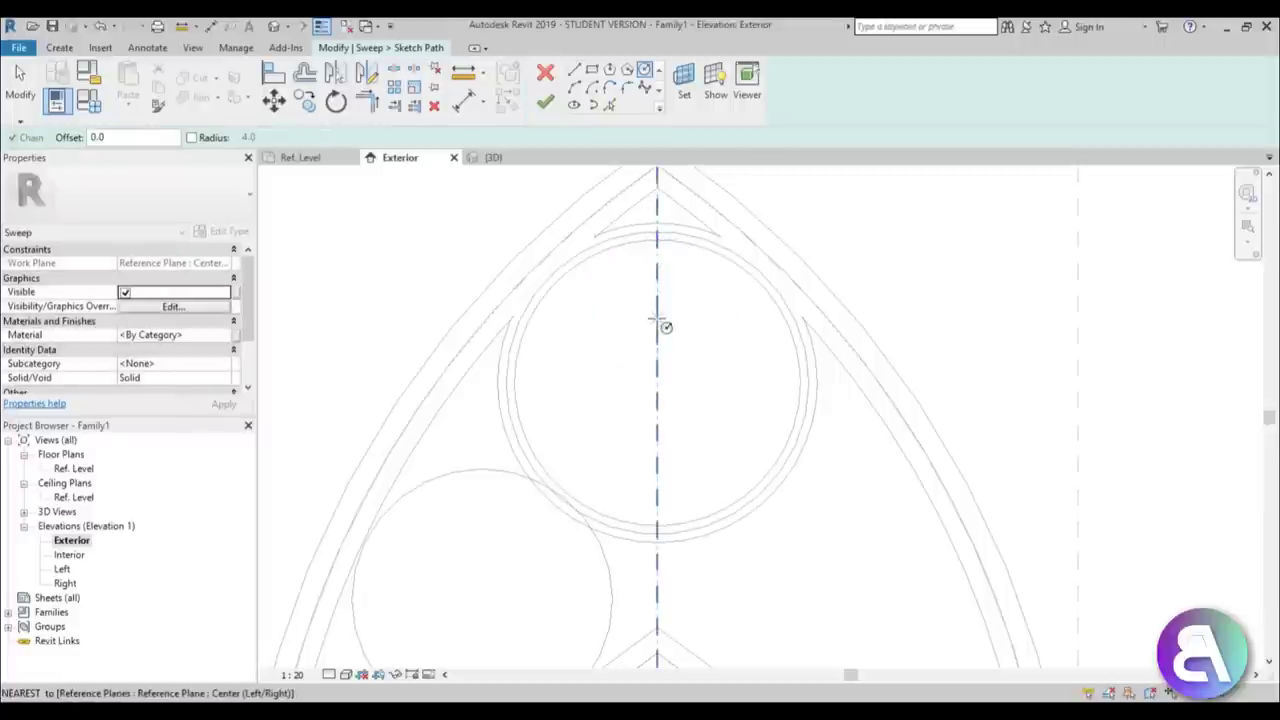
pyautogui.press('Escape')
pyautogui.click(657, 312)
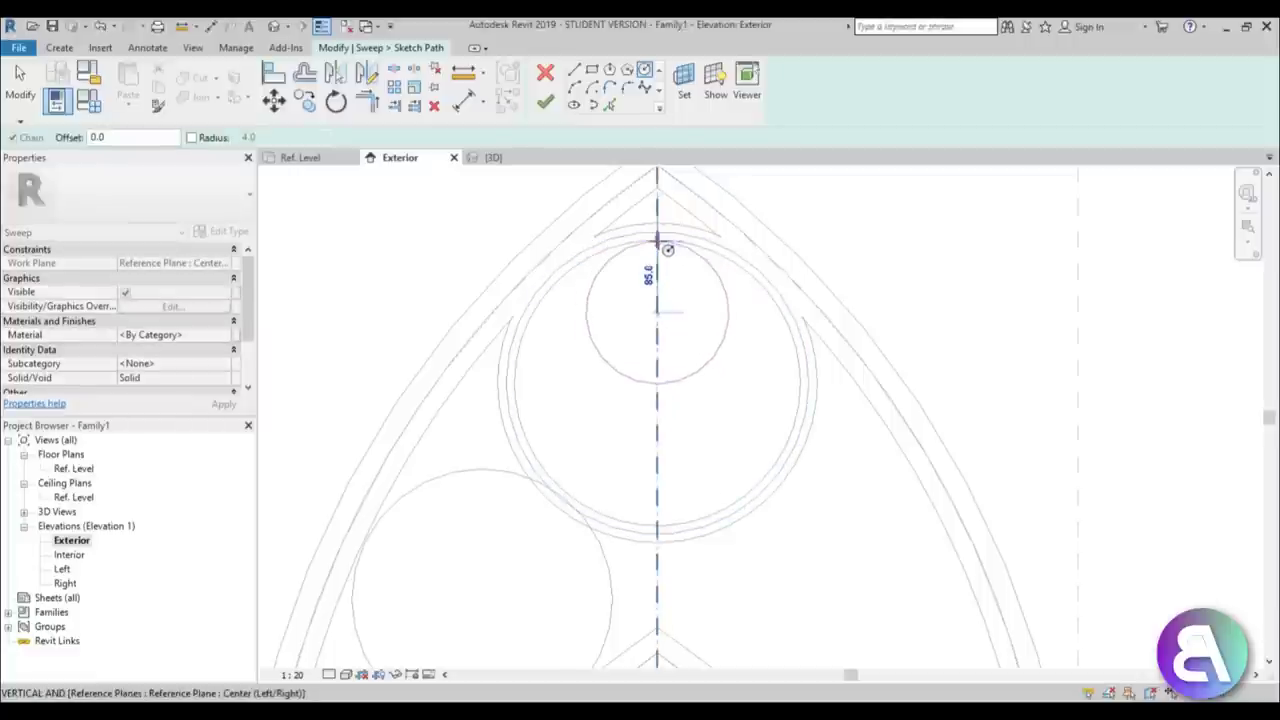
pyautogui.scroll(3, 658, 240)
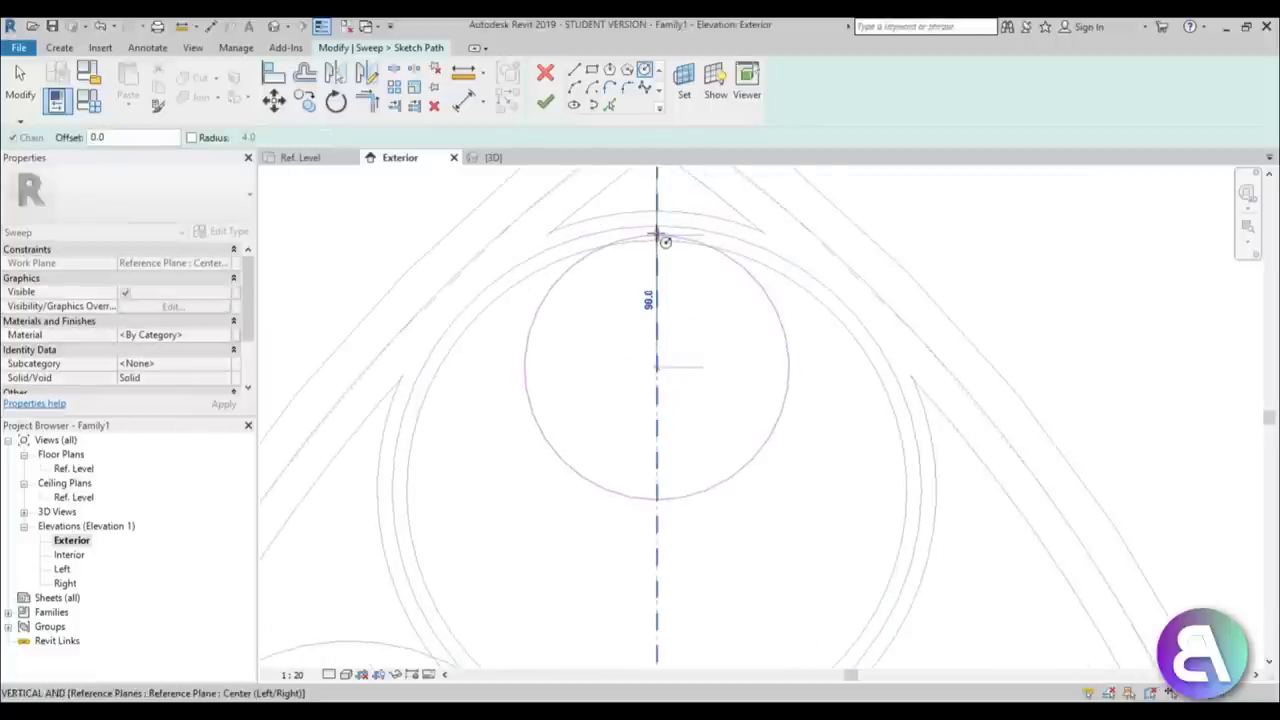
pyautogui.click(657, 240)
pyautogui.scroll(-4, 652, 275)
pyautogui.press('Escape')
pyautogui.press('Escape')
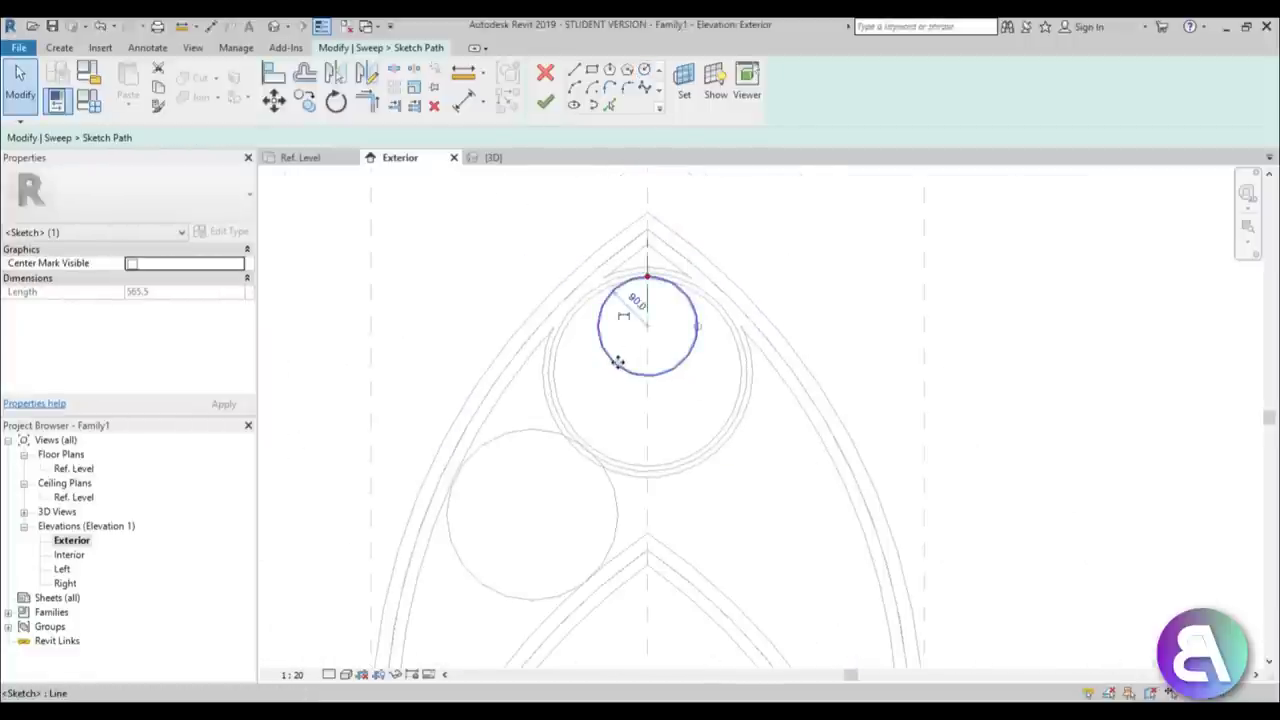
# Mirror the circle across the upper ring's horizontal centre axis and rotate copies of both circles a quarter turn about their common centre
pyautogui.press('d')
pyautogui.press('m')
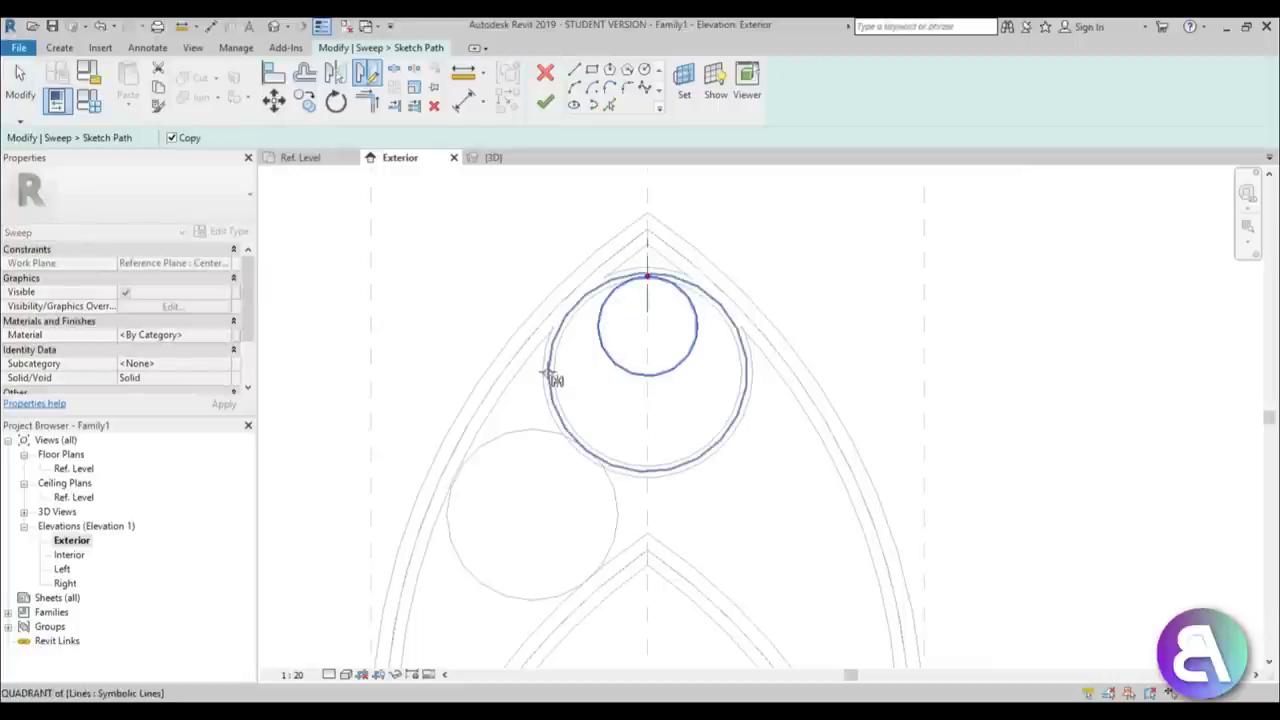
pyautogui.click(550, 372)
pyautogui.click(750, 373)
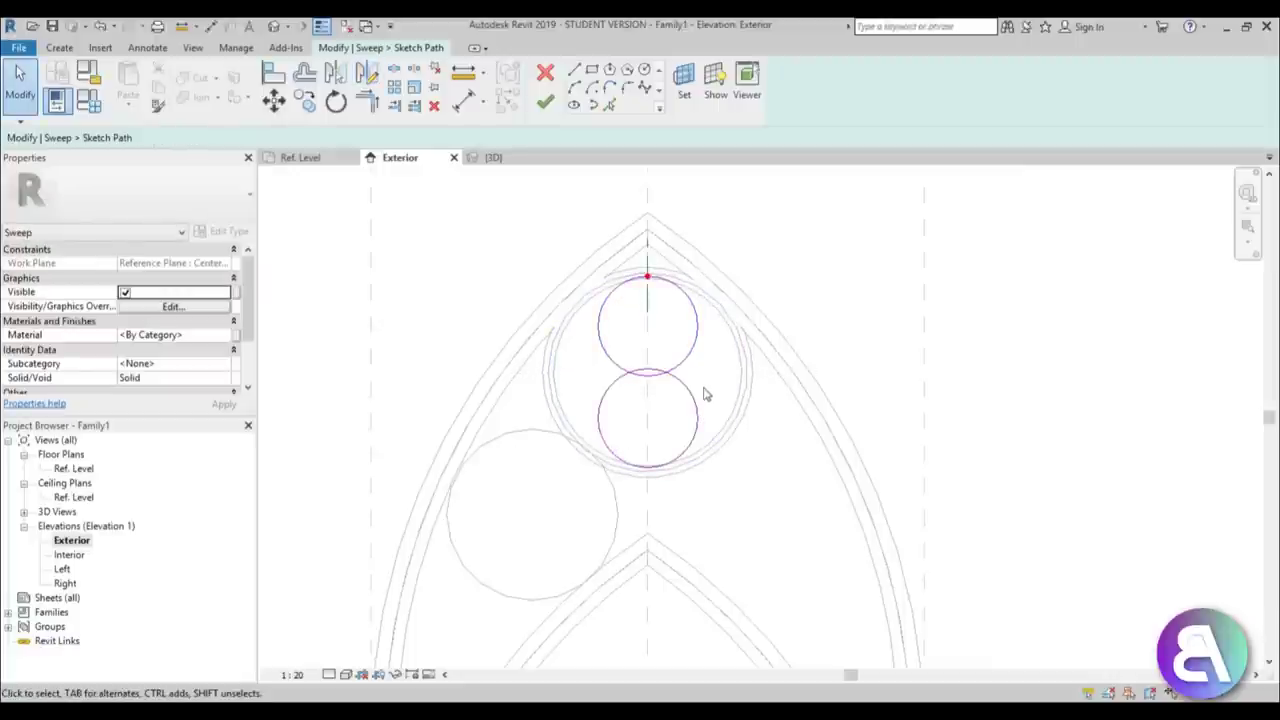
pyautogui.scroll(2, 681, 361)
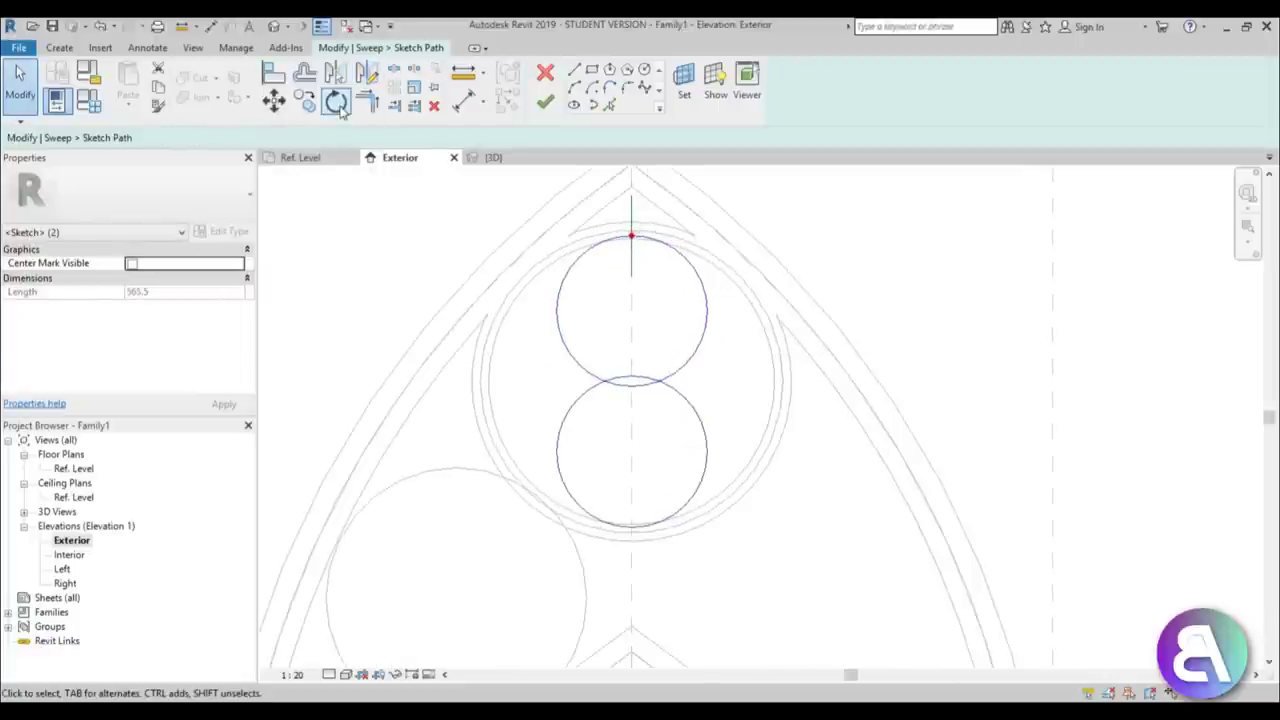
pyautogui.click(338, 104)
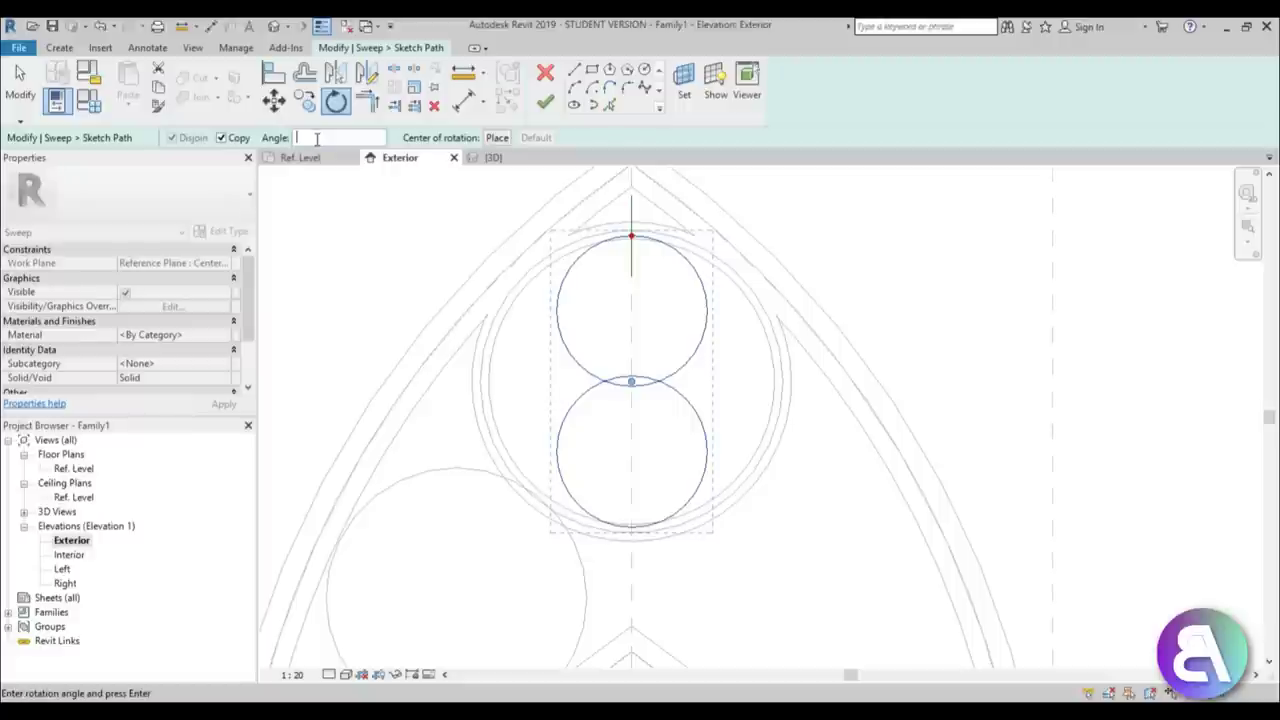
pyautogui.press('Return')
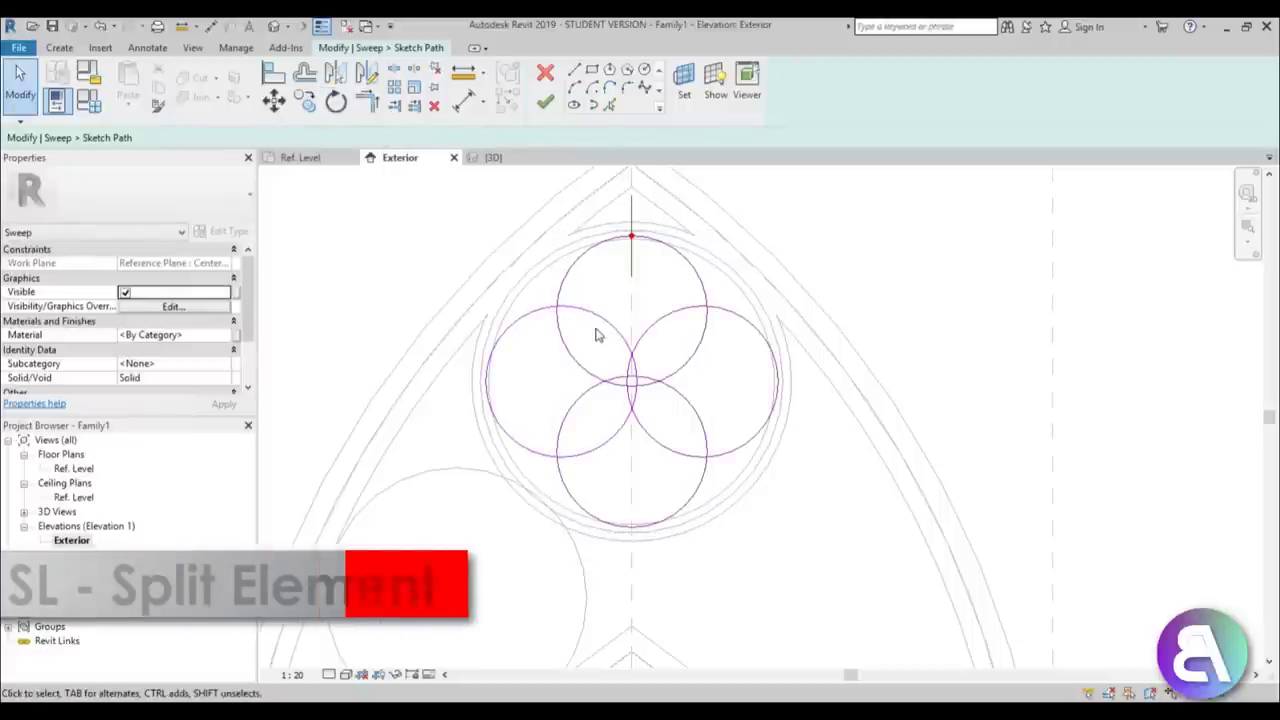
pyautogui.press('s')
pyautogui.press('l')
pyautogui.scroll(3, 617, 343)
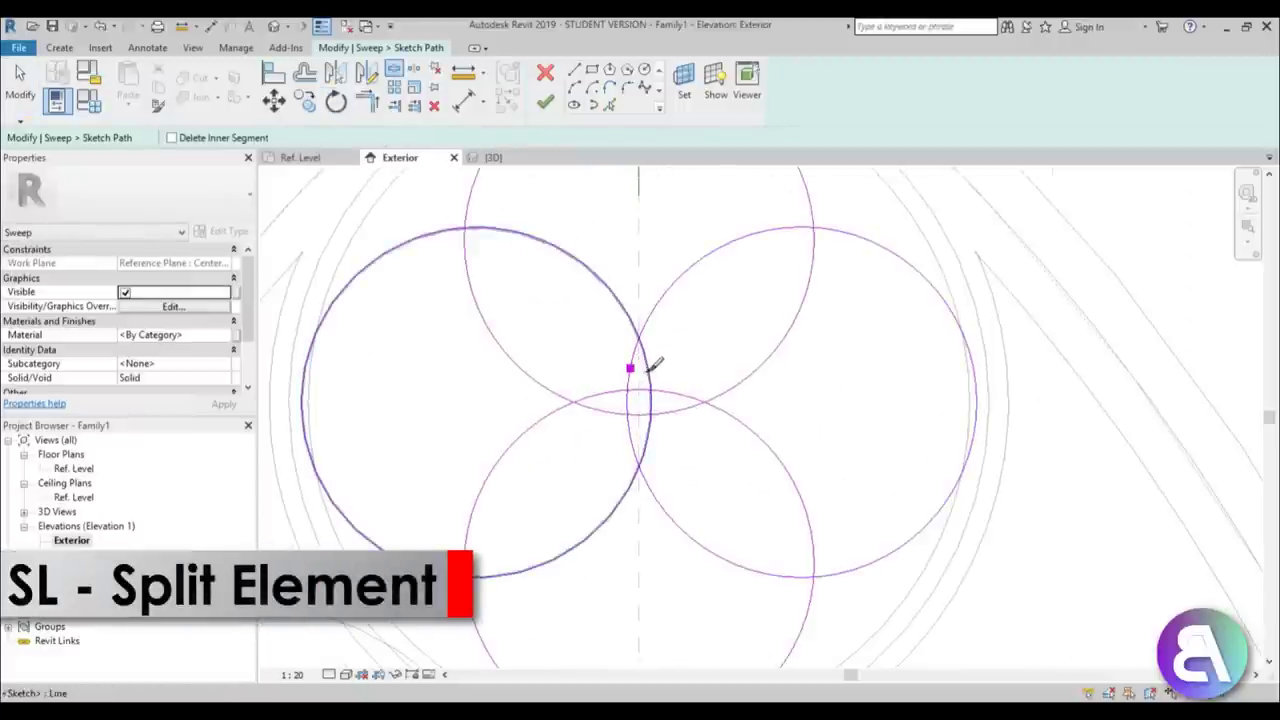
pyautogui.scroll(-3, 641, 408)
pyautogui.press('Escape')
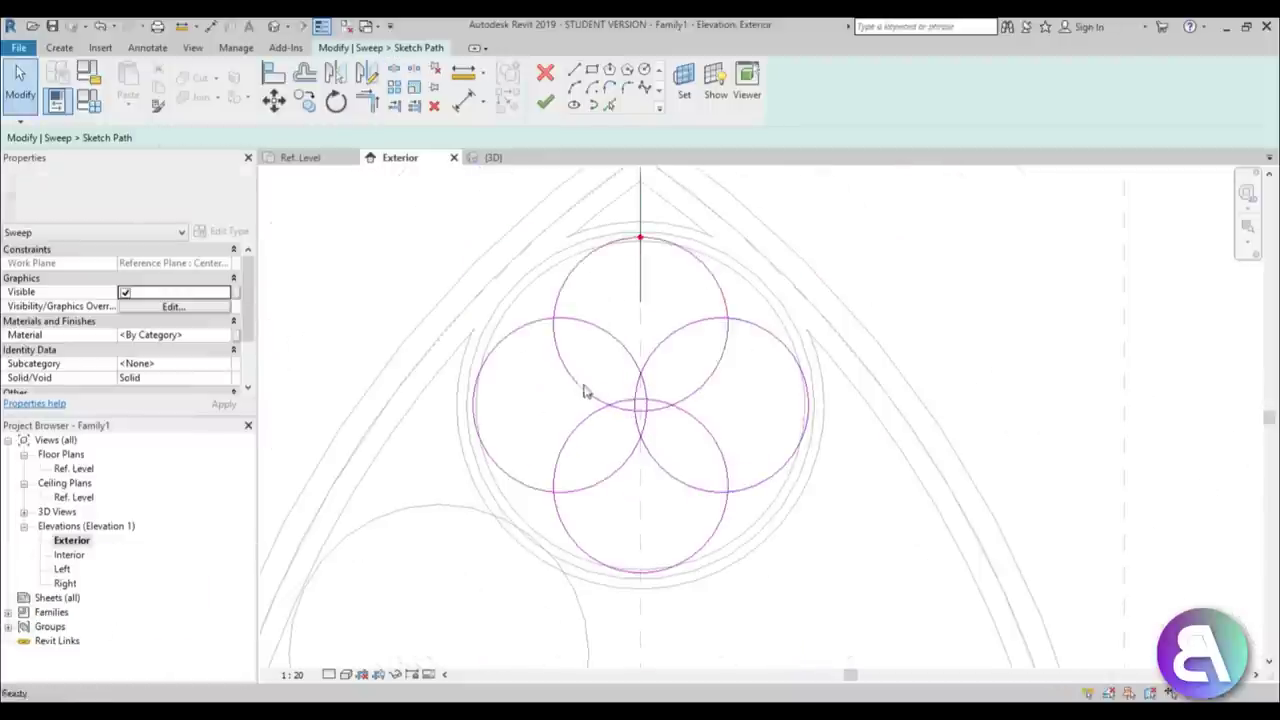
# Trim the four overlapping circles at their outer intersections into one closed quatrefoil outline
pyautogui.press('t')
pyautogui.press('r')
pyautogui.click(541, 321)
pyautogui.click(557, 298)
pyautogui.click(726, 308)
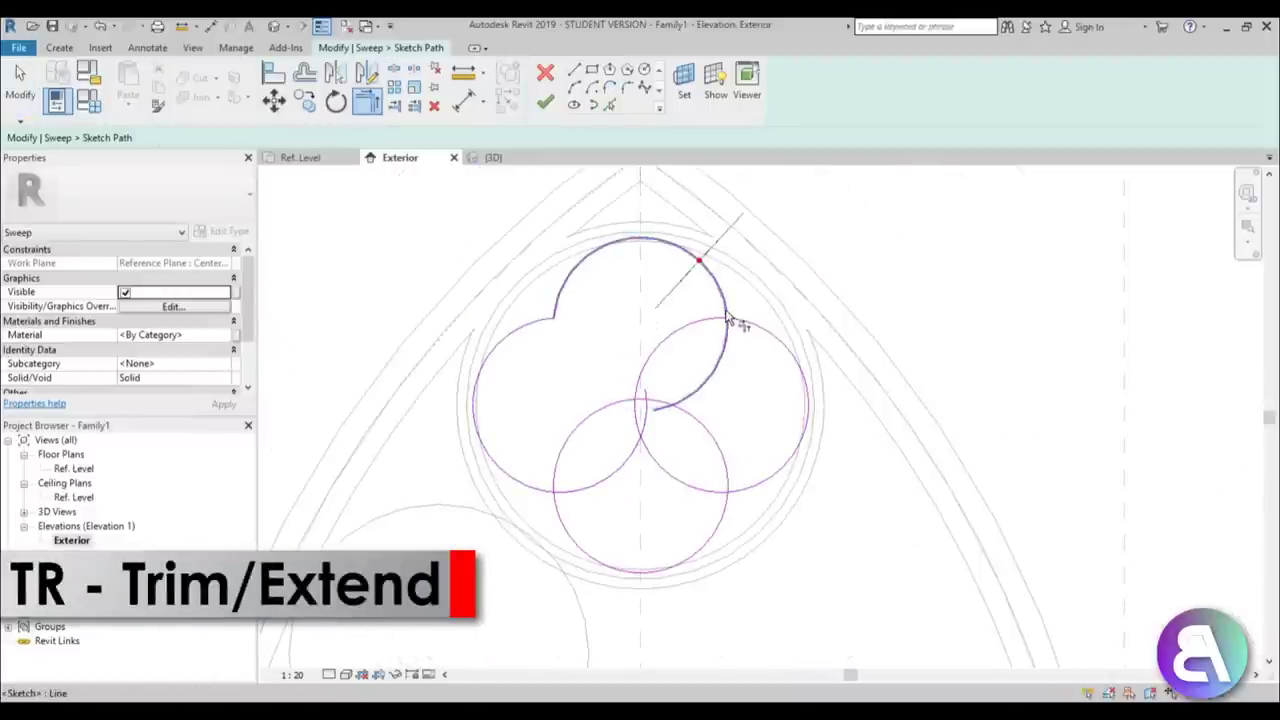
pyautogui.click(743, 321)
pyautogui.click(741, 490)
pyautogui.click(726, 505)
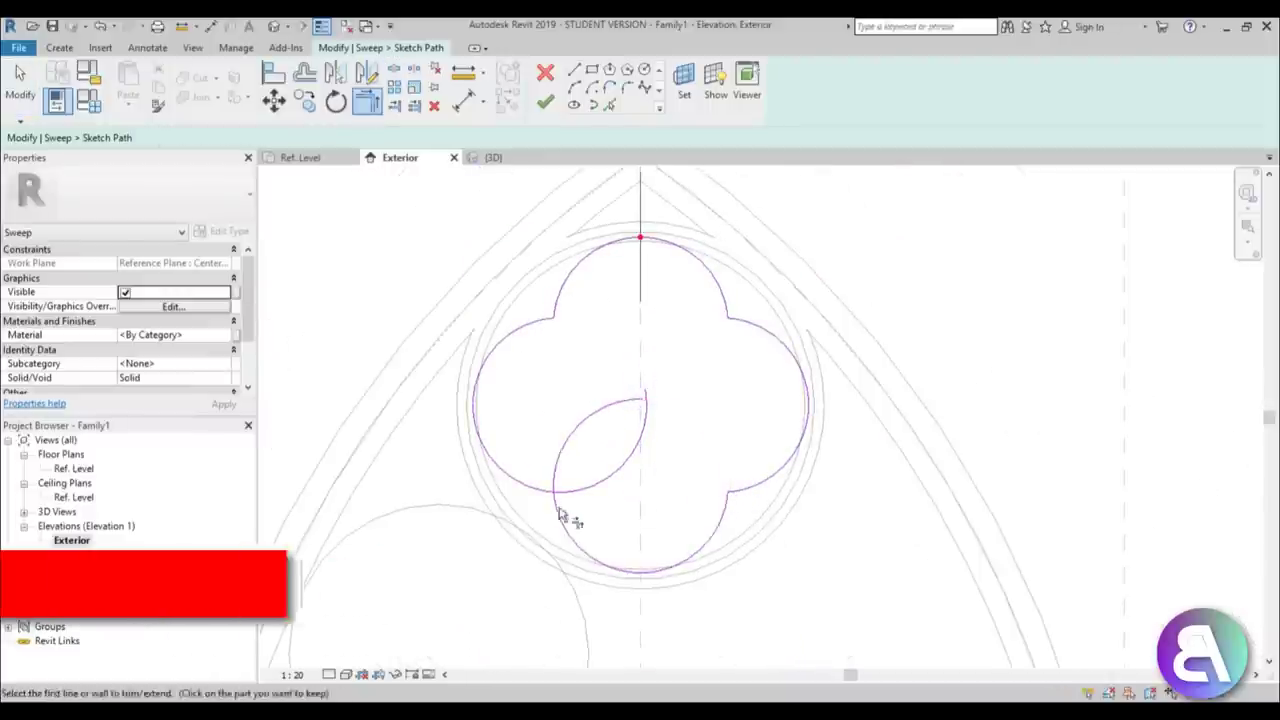
pyautogui.click(556, 508)
pyautogui.click(548, 493)
pyautogui.scroll(-2, 591, 423)
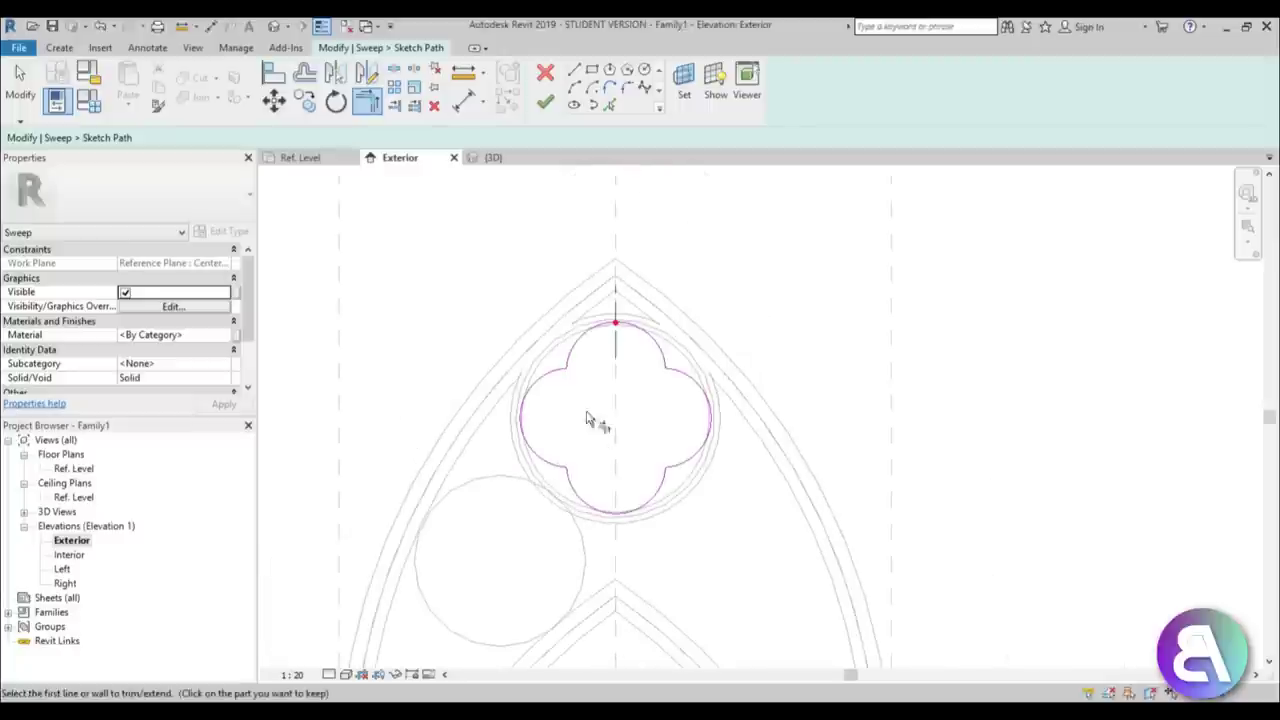
pyautogui.press('Escape')
# Finish the quatrefoil path in the 3D view and open the sweep's profile for sketching
pyautogui.click(285, 32)
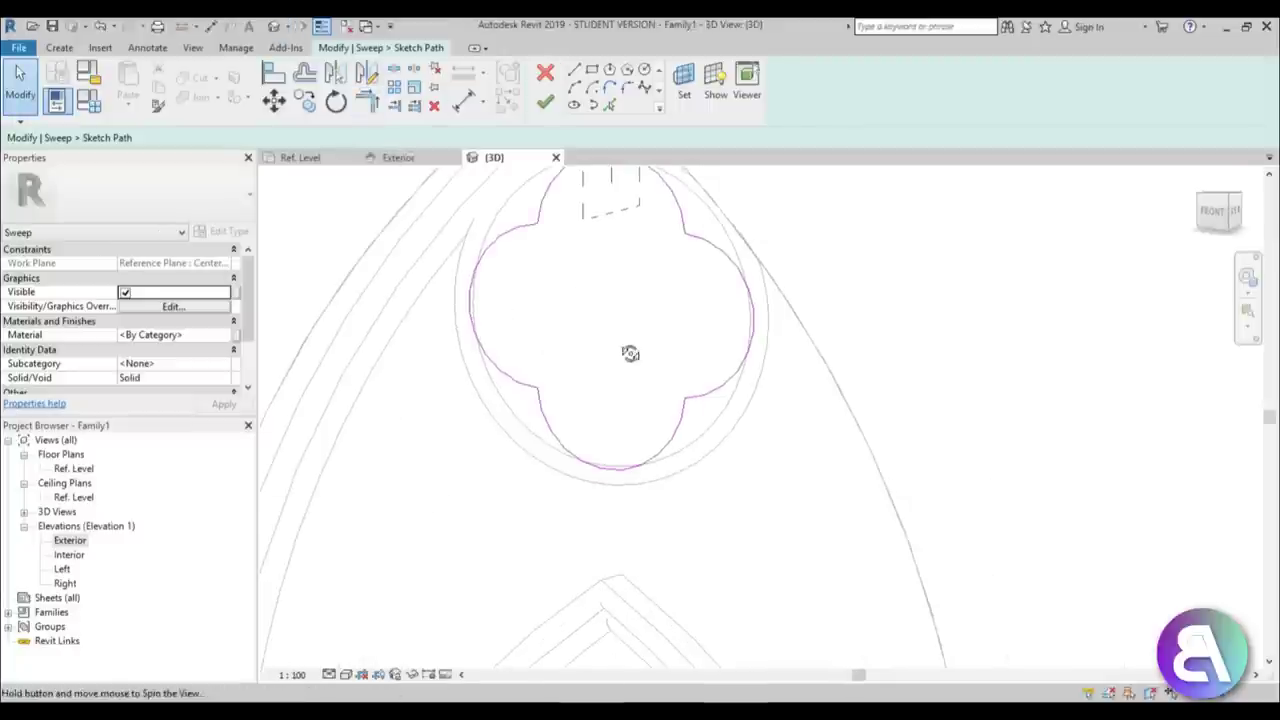
pyautogui.keyDown('shift'); pyautogui.moveTo(629, 354); pyautogui.dragTo(577, 110, button='middle'); pyautogui.keyUp('shift')
pyautogui.click(545, 103)
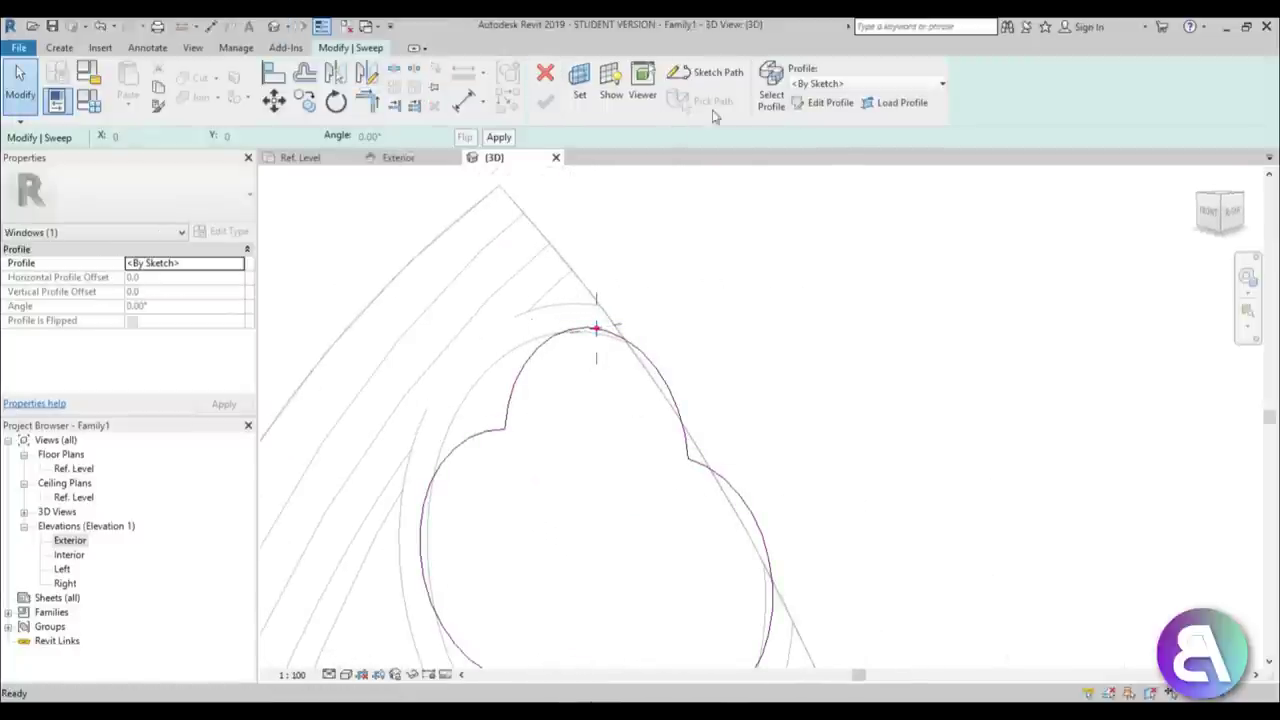
pyautogui.click(826, 103)
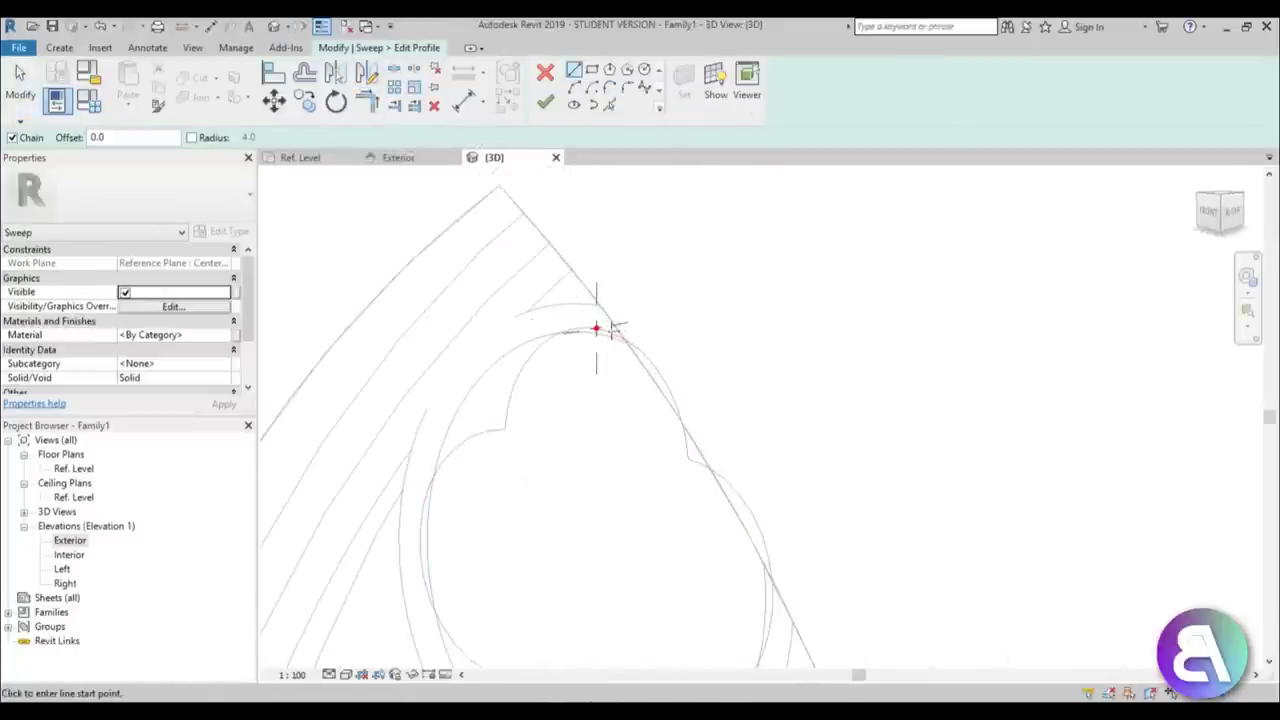
# Sketch a small circular profile centred on the quatrefoil path's profile plane point, finish the sweep and inspect it in 3D
pyautogui.click(645, 72)
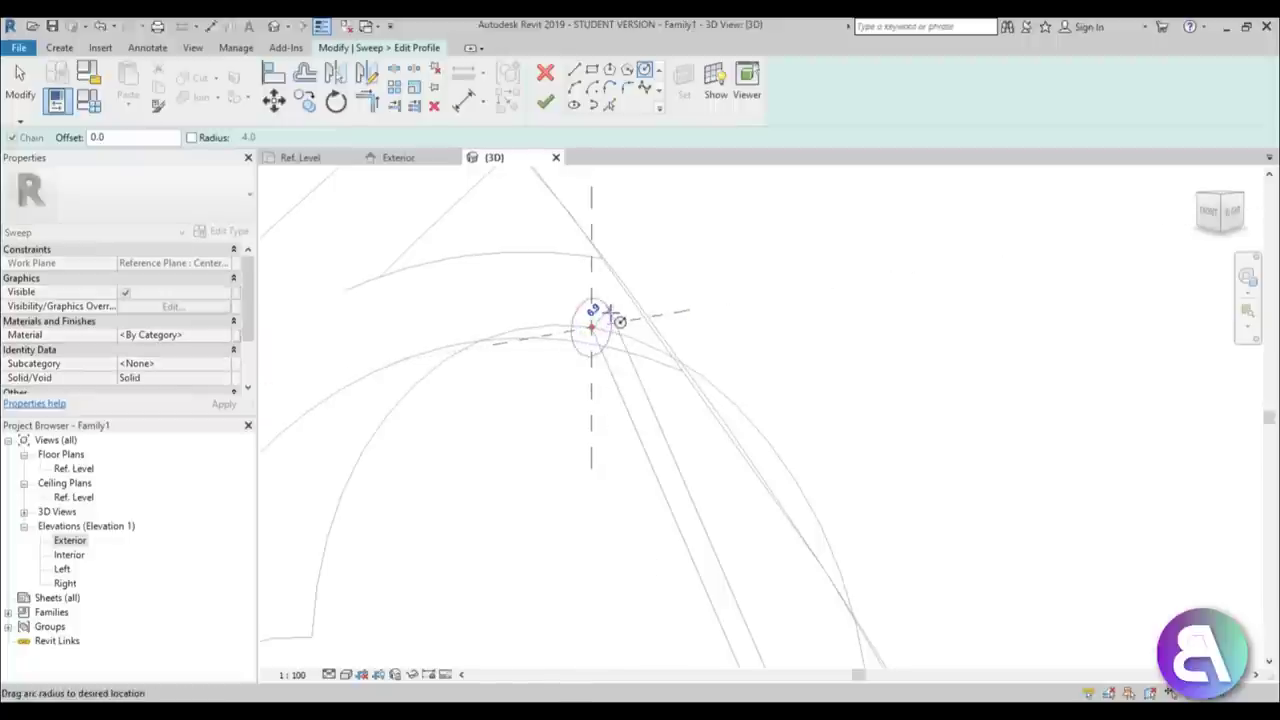
pyautogui.click(610, 335)
pyautogui.click(545, 106)
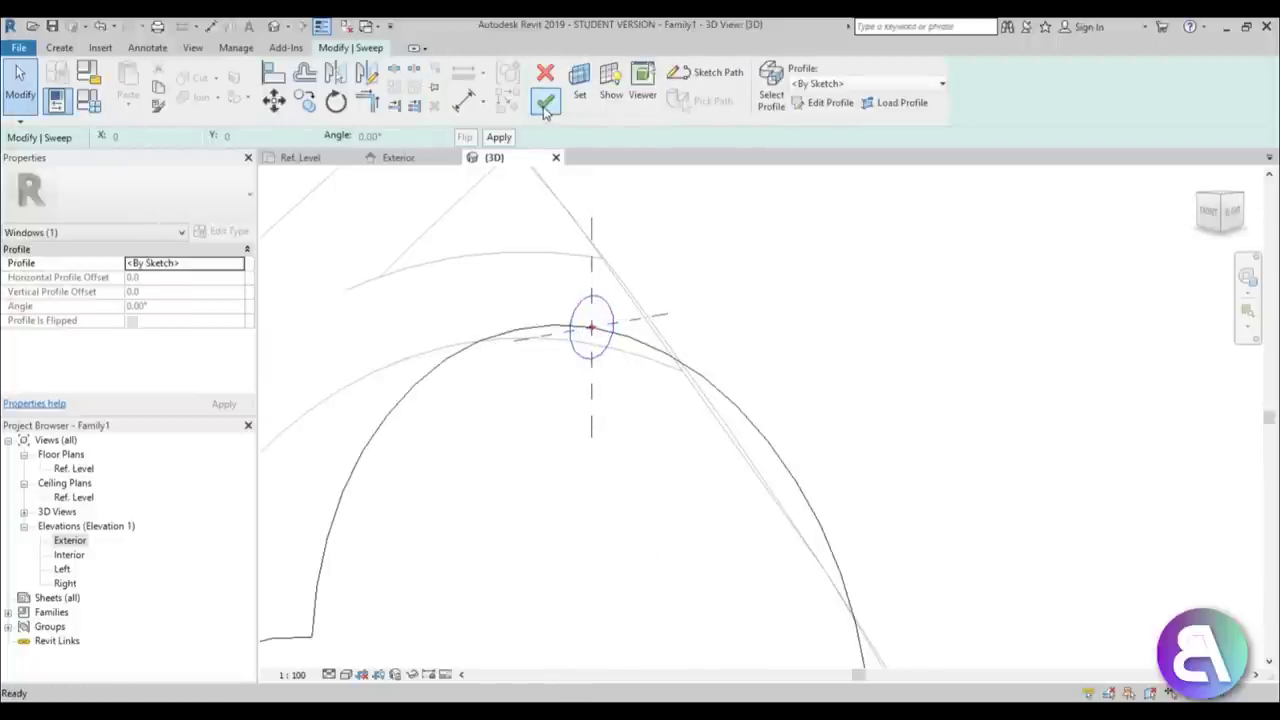
pyautogui.click(545, 106)
pyautogui.scroll(-6, 615, 240)
pyautogui.moveTo(625, 434); pyautogui.dragTo(752, 420, button='middle')
pyautogui.click(743, 511)
pyautogui.scroll(-3, 720, 480)
pyautogui.keyDown('shift'); pyautogui.moveTo(720, 478); pyautogui.dragTo(671, 471, button='middle'); pyautogui.keyUp('shift')
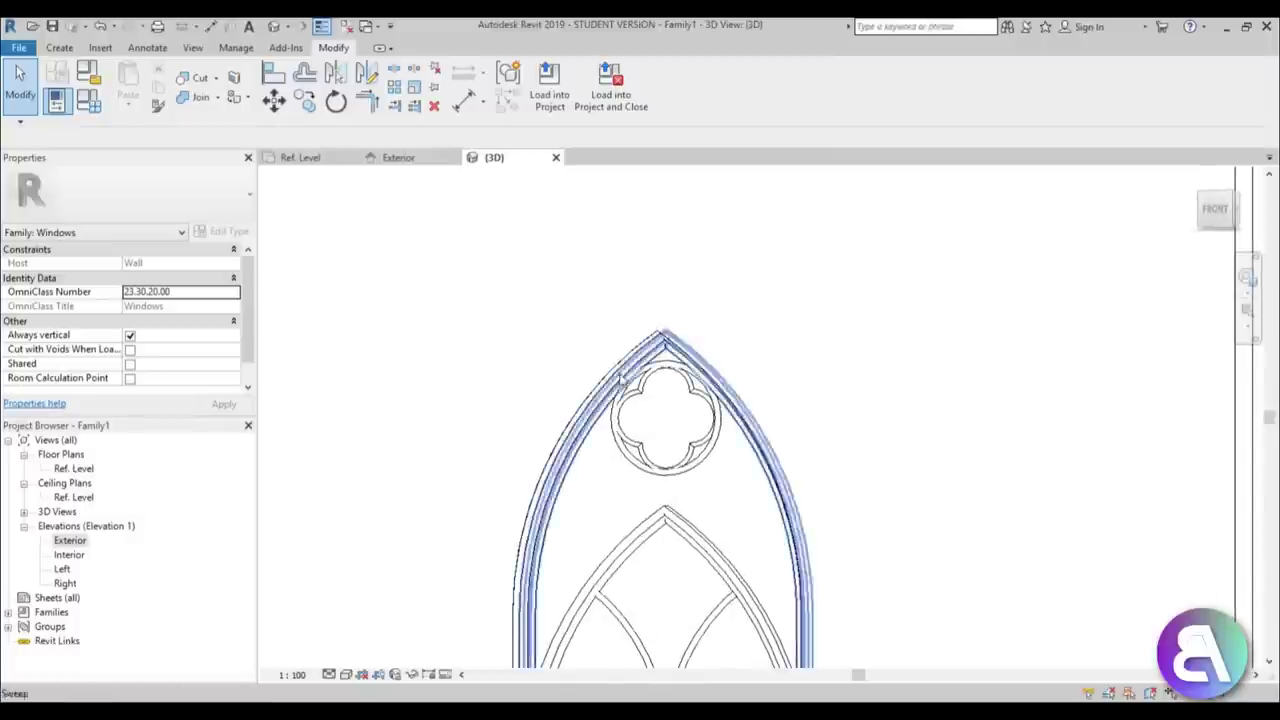
pyautogui.scroll(2, 643, 449)
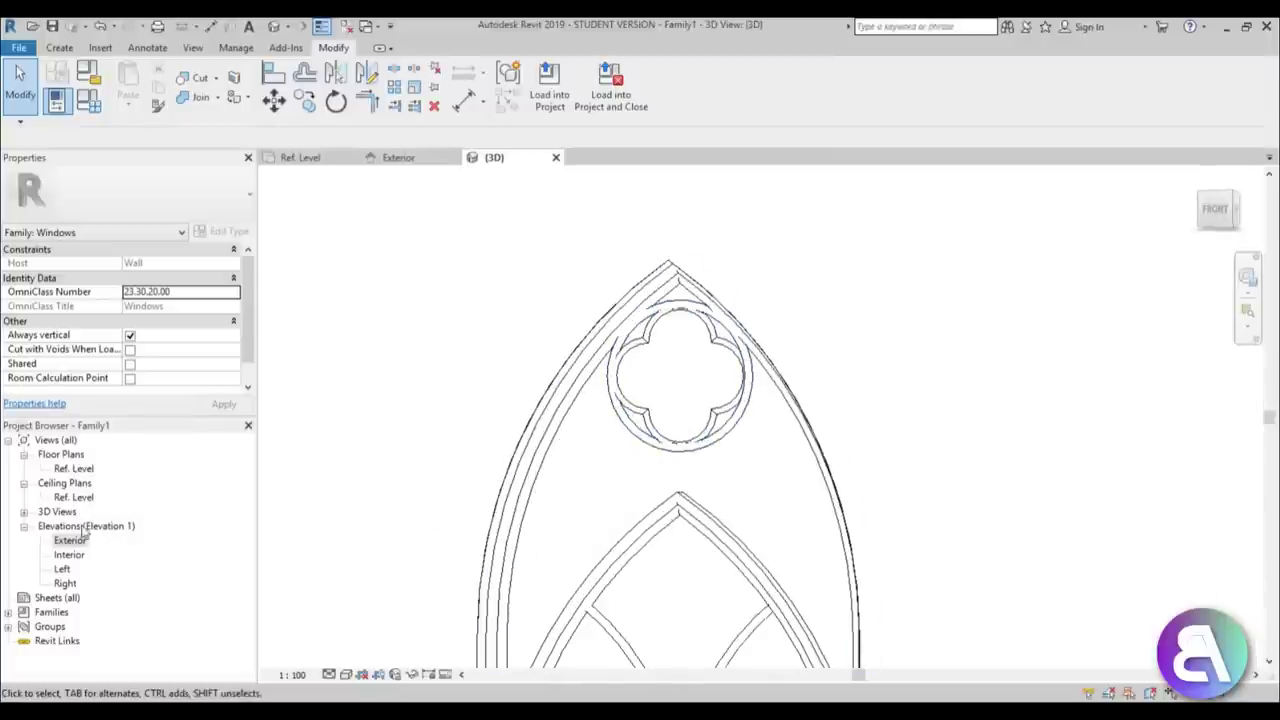
# Create a sweep path in the Exterior elevation on the Center (Front/Back) plane by picking the symbolic circle below the quatrefoil ring
pyautogui.doubleClick(70, 541)
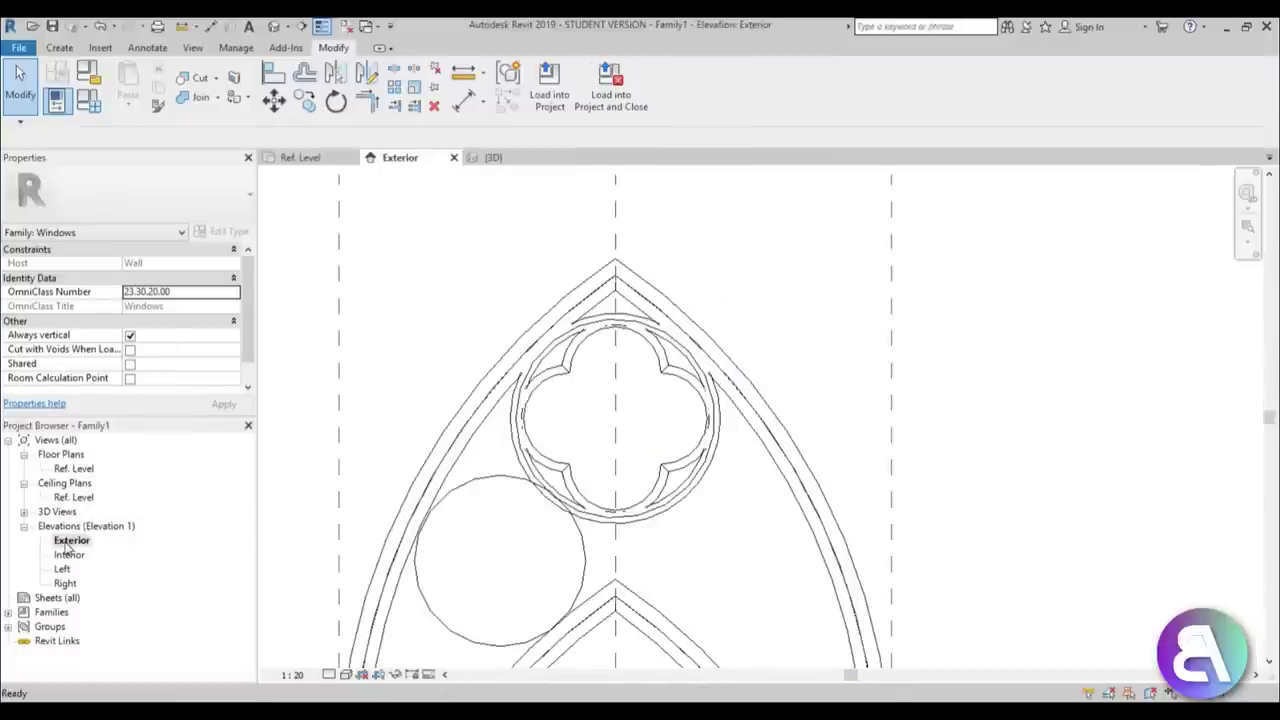
pyautogui.scroll(-2, 577, 440)
pyautogui.scroll(3, 577, 440)
pyautogui.click(59, 47)
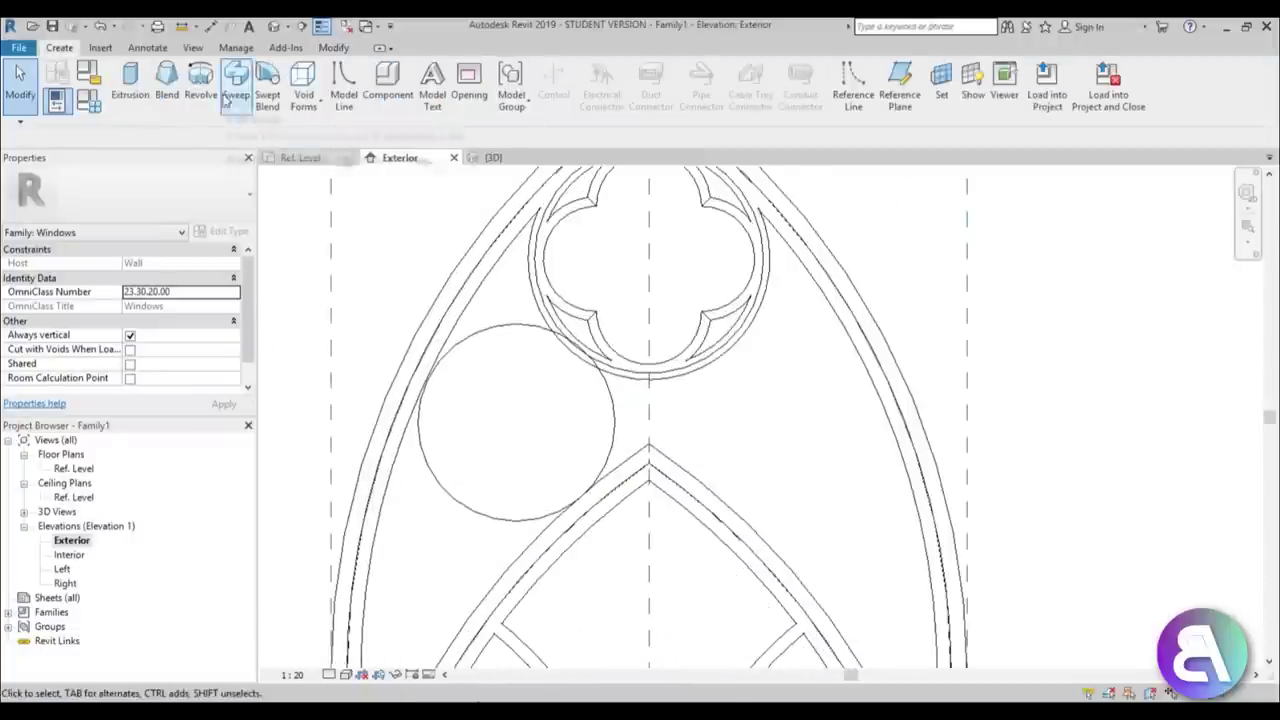
pyautogui.click(238, 88)
pyautogui.click(788, 88)
pyautogui.click(684, 86)
pyautogui.click(604, 476)
pyautogui.click(609, 104)
pyautogui.click(566, 337)
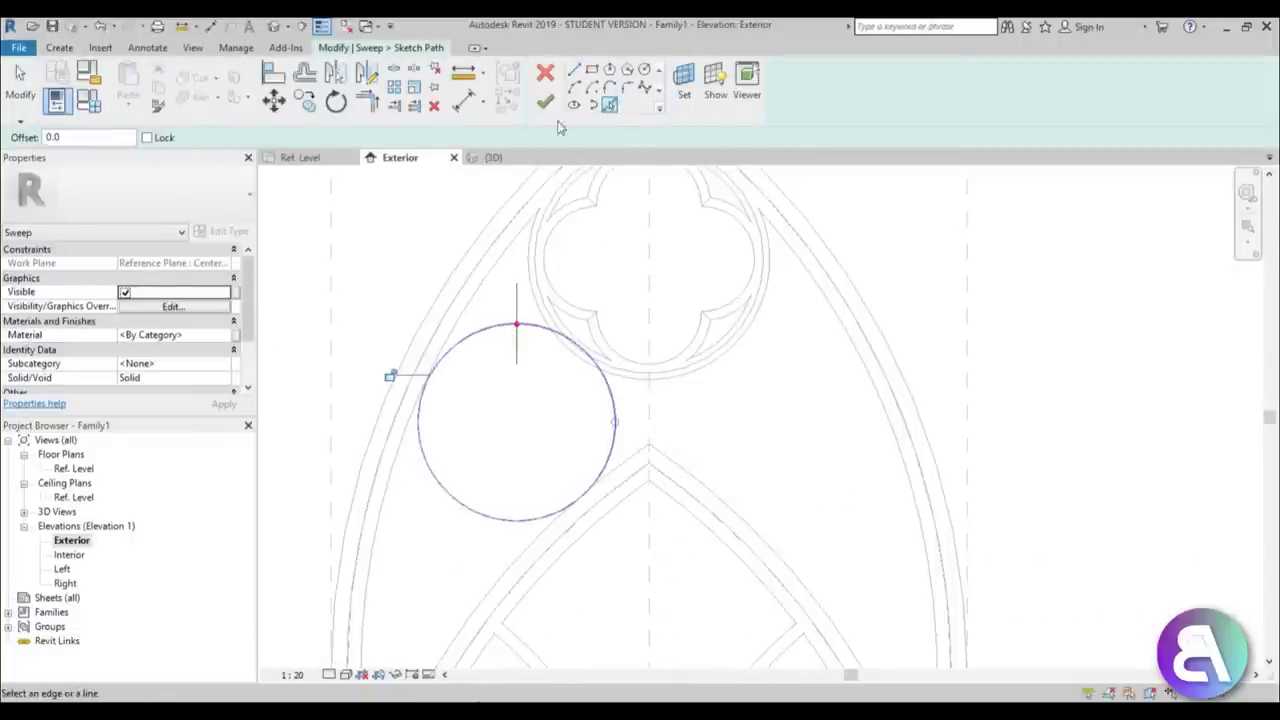
pyautogui.click(545, 101)
# Sketch a small circular profile centred on the picked circle's profile plane point in 3D, finish the sweep and inspect the second ring
pyautogui.click(810, 107)
pyautogui.doubleClick(540, 403)
pyautogui.moveTo(640, 525)
pyautogui.keyDown('shift'); pyautogui.mouseDown(button='middle')
pyautogui.moveTo(528, 529)
pyautogui.moveTo(620, 520)
pyautogui.mouseUp(button='middle'); pyautogui.keyUp('shift')
pyautogui.scroll(5, 650, 440)
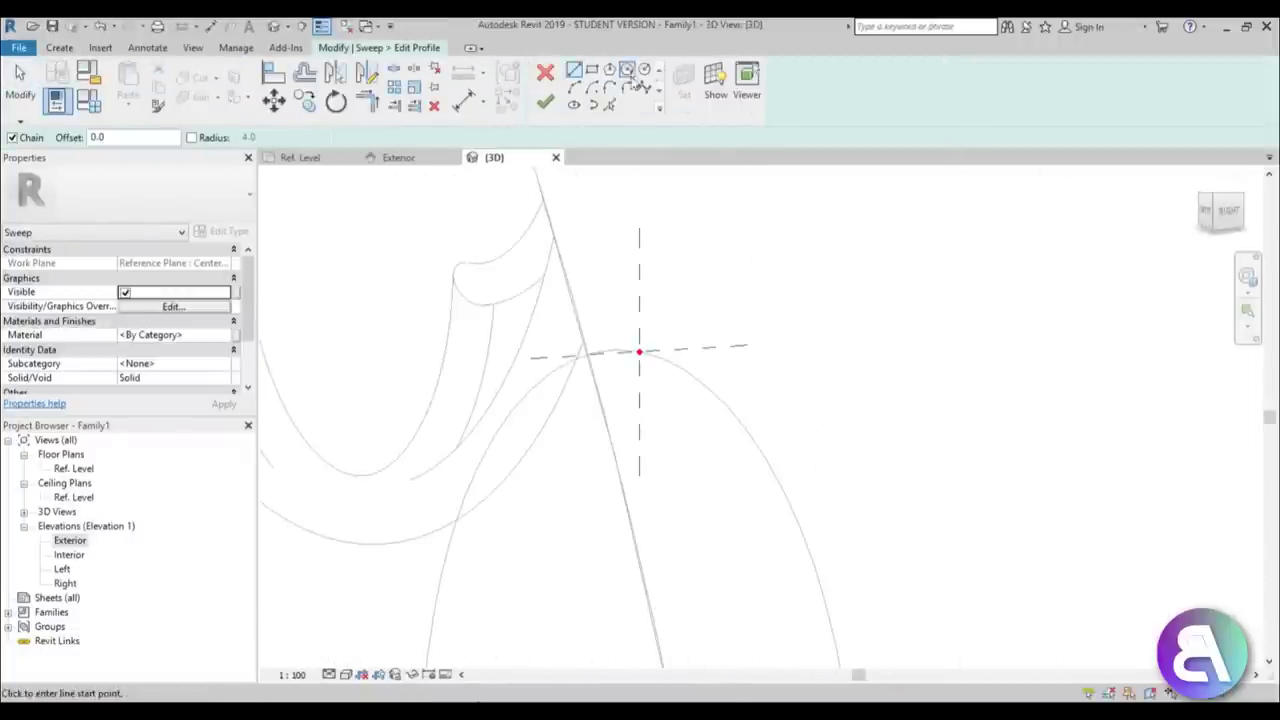
pyautogui.click(644, 69)
pyautogui.click(640, 352)
pyautogui.click(662, 366)
pyautogui.click(545, 101)
pyautogui.click(545, 101)
pyautogui.keyDown('shift'); pyautogui.moveTo(800, 491); pyautogui.dragTo(600, 495, button='middle'); pyautogui.keyUp('shift')
pyautogui.scroll(-2, 600, 495)
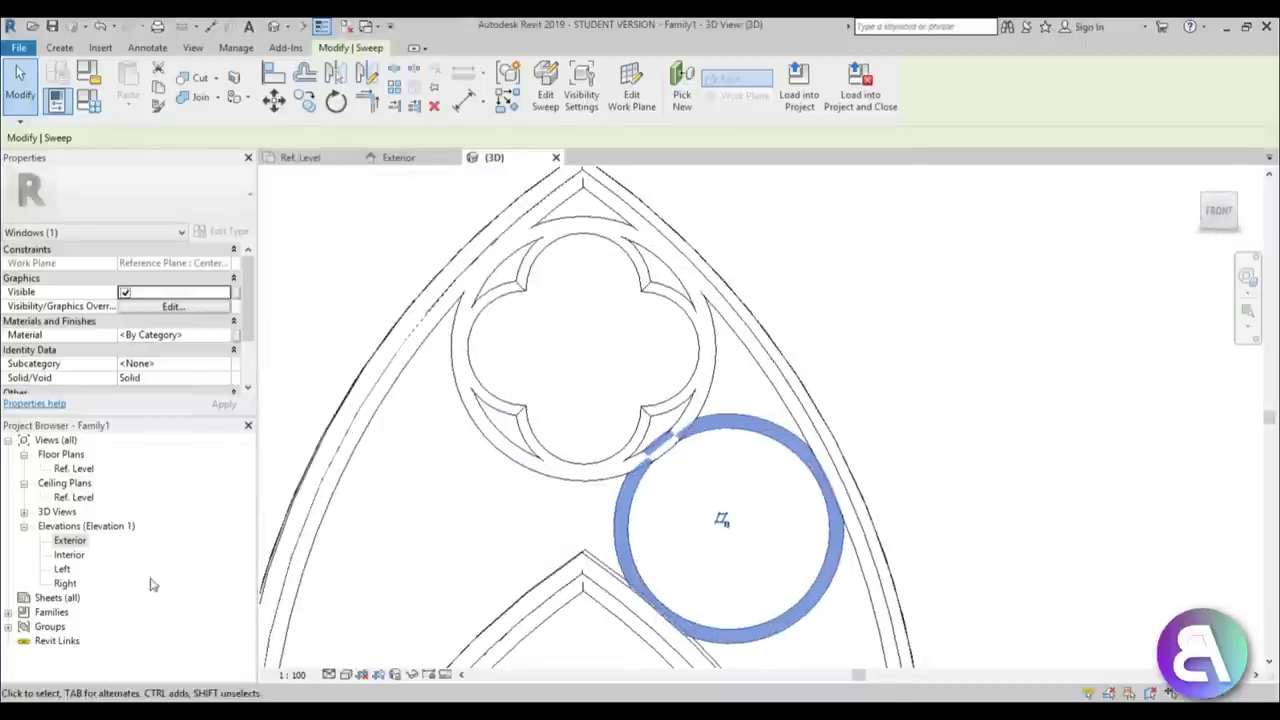
# Start another sweep path sketch in the Exterior elevation and draw a vertical line through the left ring
pyautogui.doubleClick(70, 540)
pyautogui.click(551, 440)
pyautogui.scroll(3, 520, 433)
pyautogui.click(59, 47)
pyautogui.click(238, 88)
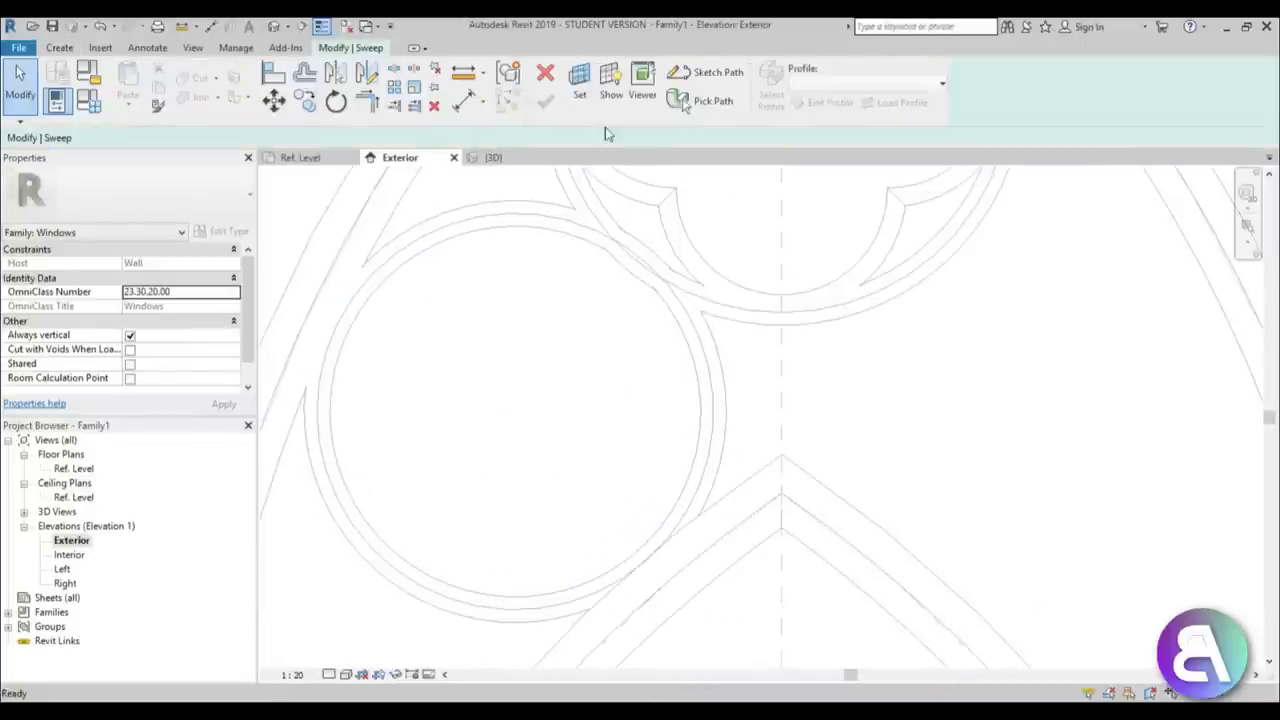
pyautogui.click(703, 72)
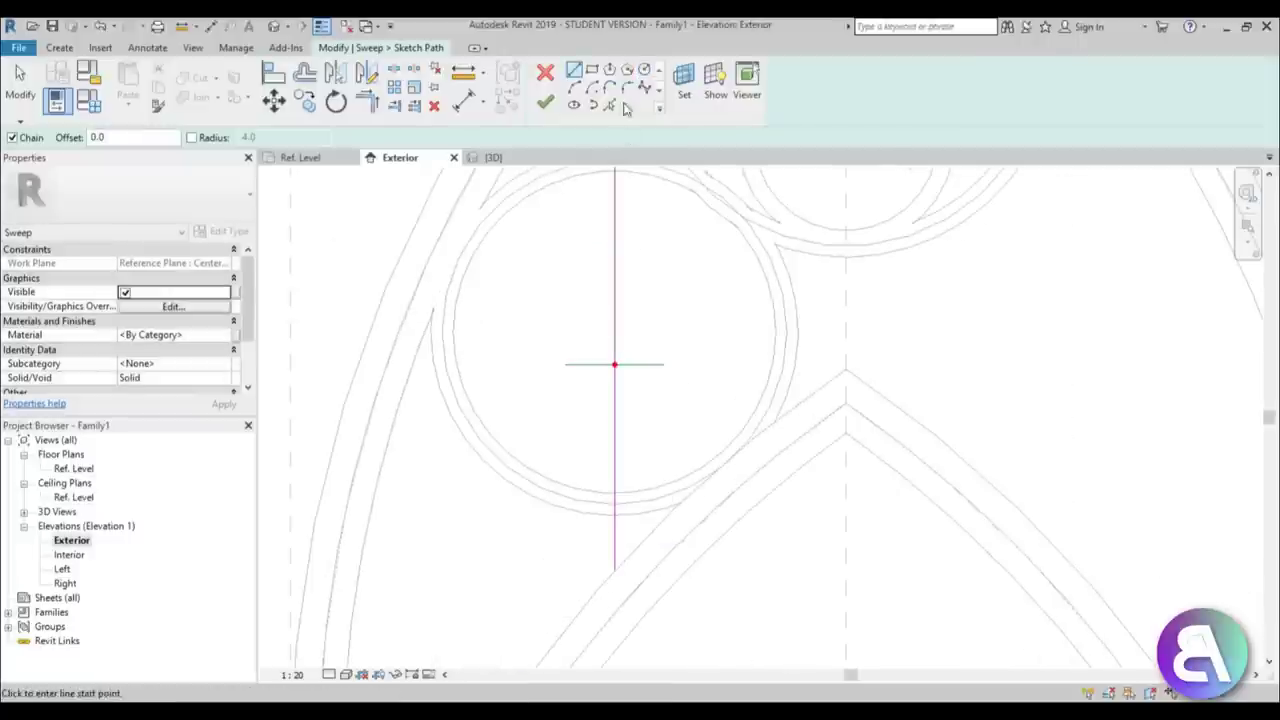
# Sketch a circle of 70 mm radius centred on the vertical line, just inside the left ring's top
pyautogui.click(608, 229)
pyautogui.click(618, 160)
pyautogui.press('Escape')
pyautogui.press('Escape')
pyautogui.scroll(-1, 558, 302)
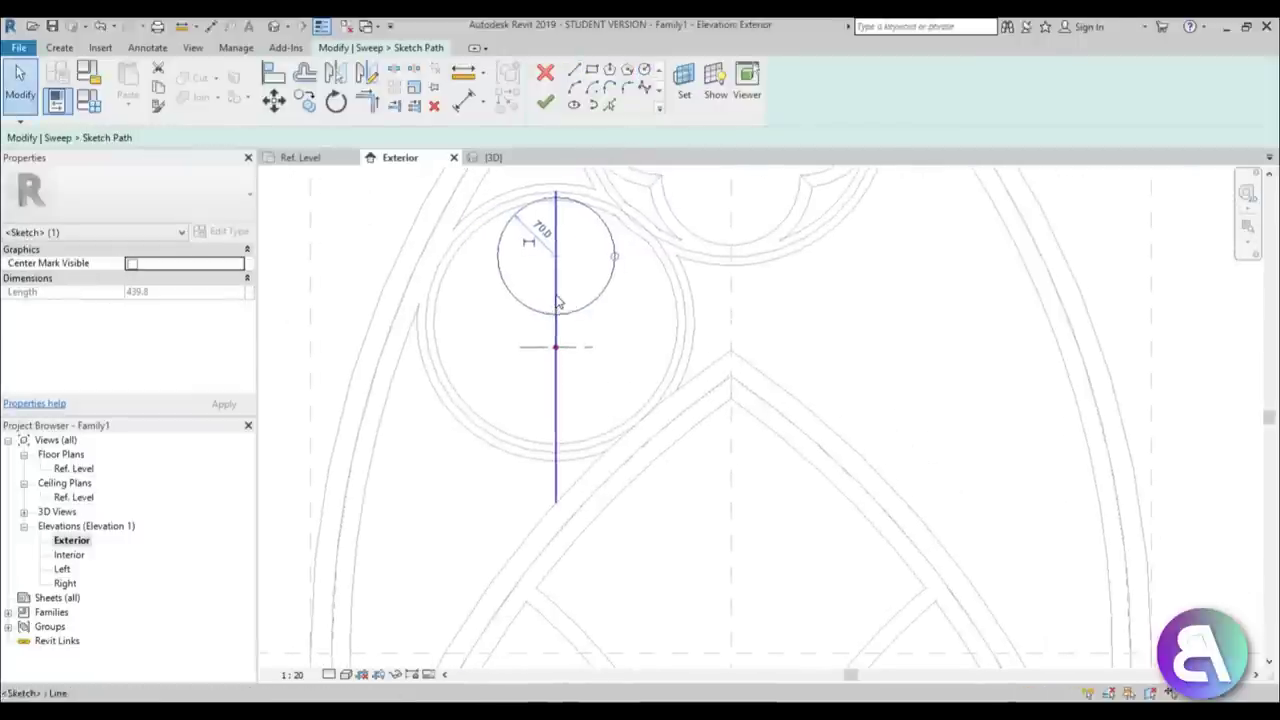
# Mirror the 70 mm circle to the lower half of the left ring and rotate copies of both circles by 90°
pyautogui.press('d')
pyautogui.press('m')
pyautogui.click(497, 325)
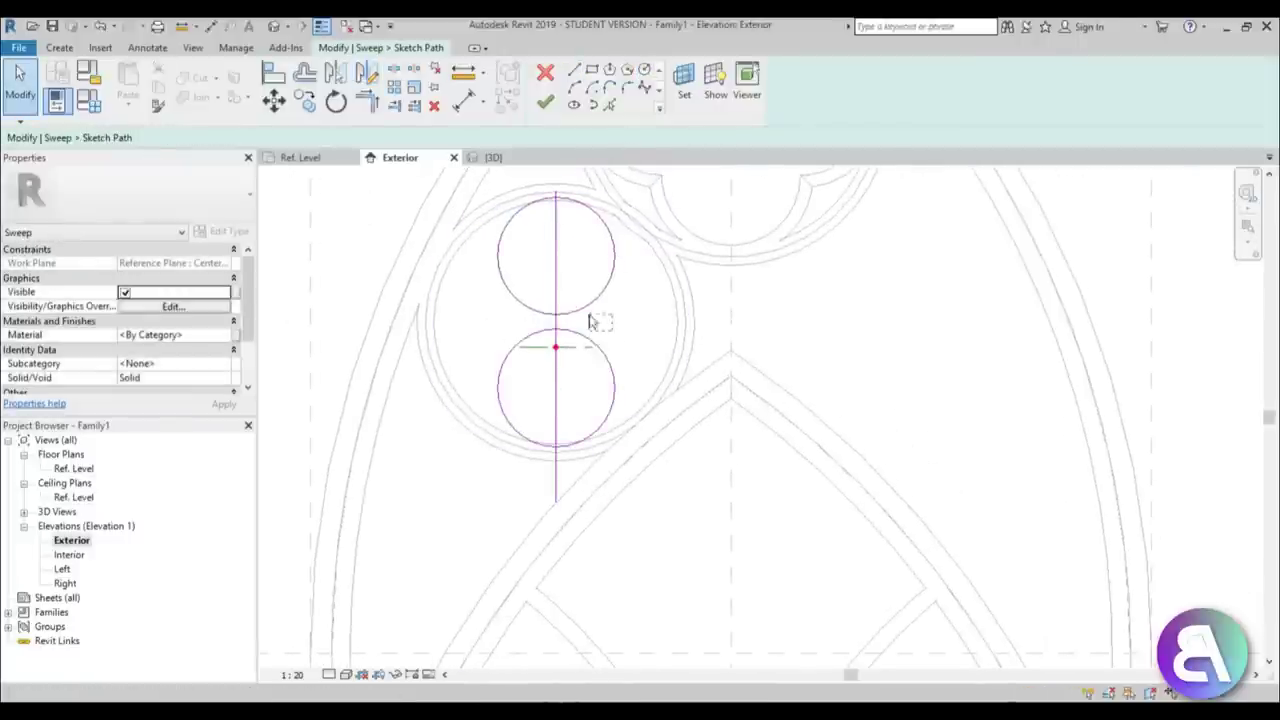
pyautogui.write('ro90')
pyautogui.press('Return')
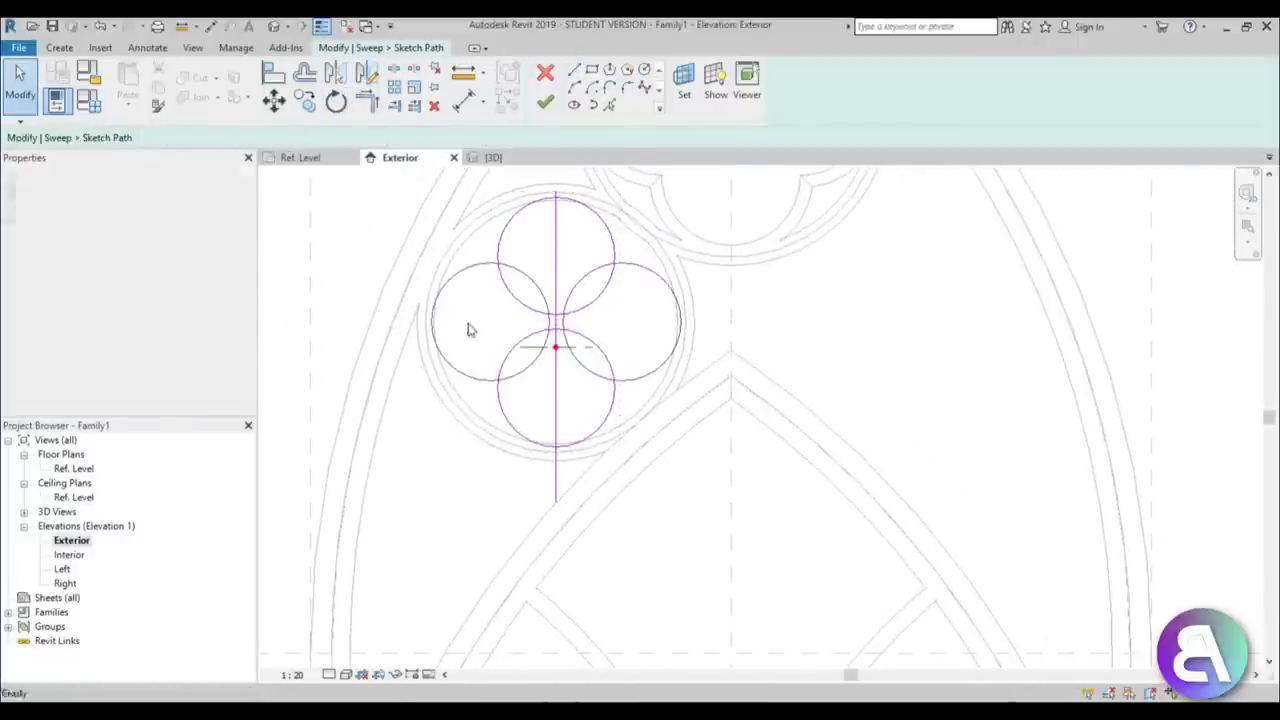
# Delete the vertical construction line and trim the four overlapping circles into one closed quatrefoil path
pyautogui.moveTo(469, 330); pyautogui.dragTo(437, 352, button='middle')
pyautogui.click(522, 426)
pyautogui.press('Delete')
pyautogui.scroll(2, 446, 325)
pyautogui.press('s')
pyautogui.press('l')
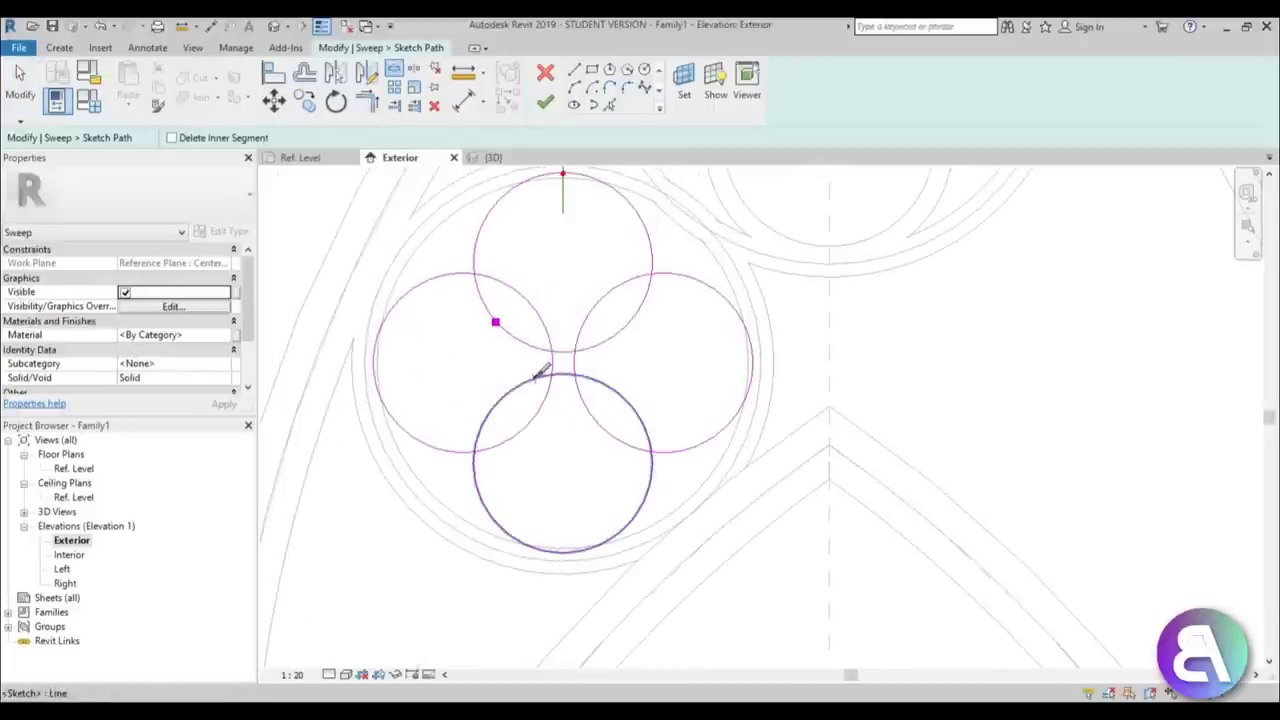
pyautogui.press('Escape')
pyautogui.press('r')
pyautogui.click(668, 275)
pyautogui.click(651, 255)
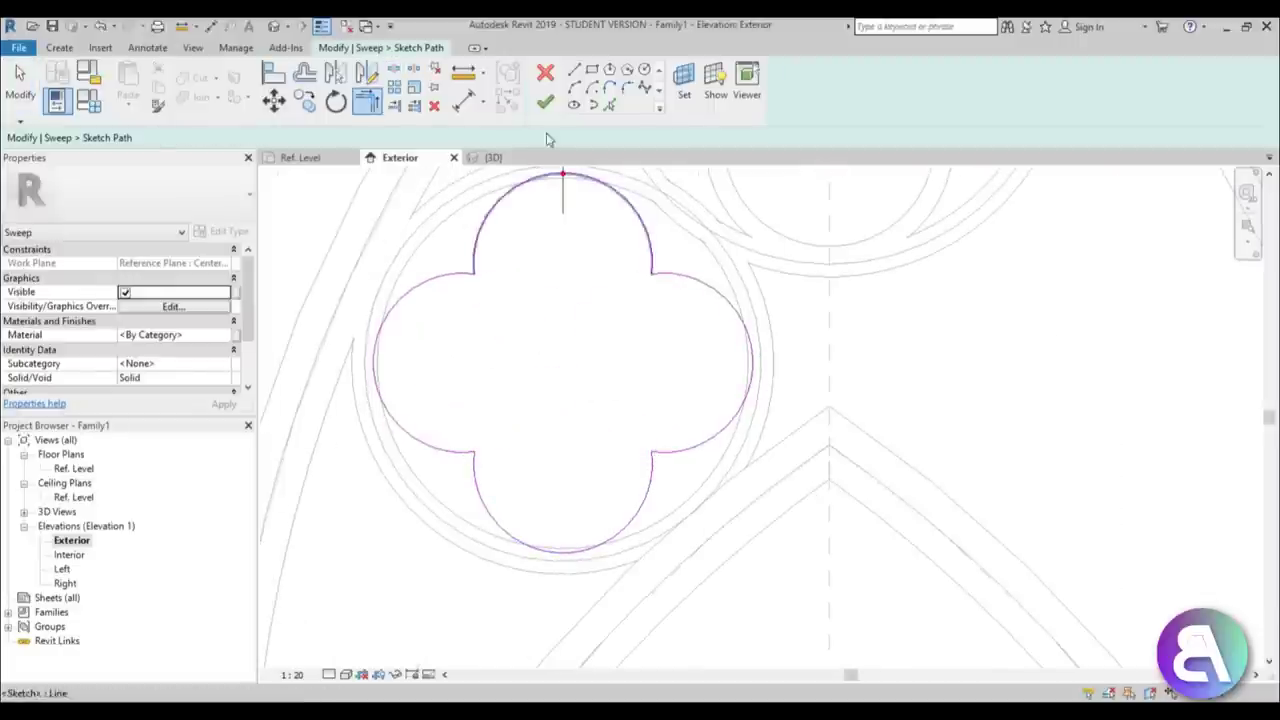
# Finish the quatrefoil path, sketch a small circular profile centred on its profile plane point in 3D and finish the profile
pyautogui.click(545, 101)
pyautogui.click(834, 103)
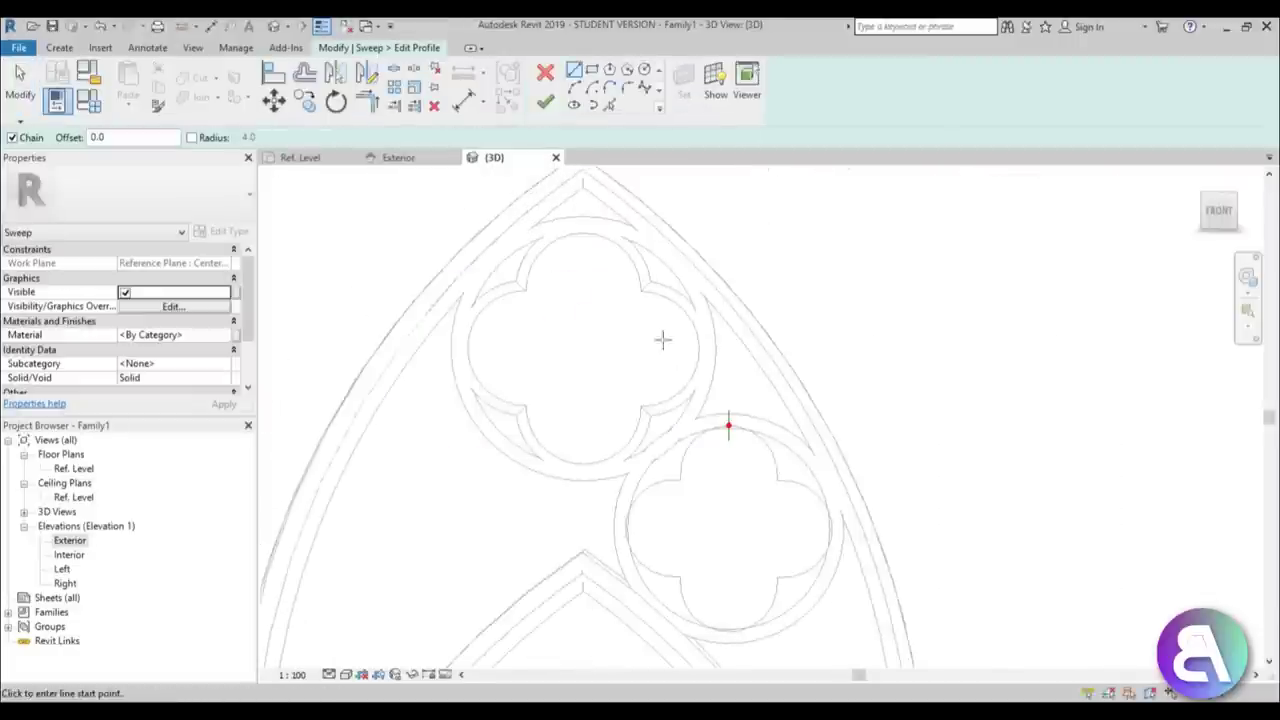
pyautogui.scroll(3, 683, 265)
pyautogui.click(640, 348)
pyautogui.click(658, 366)
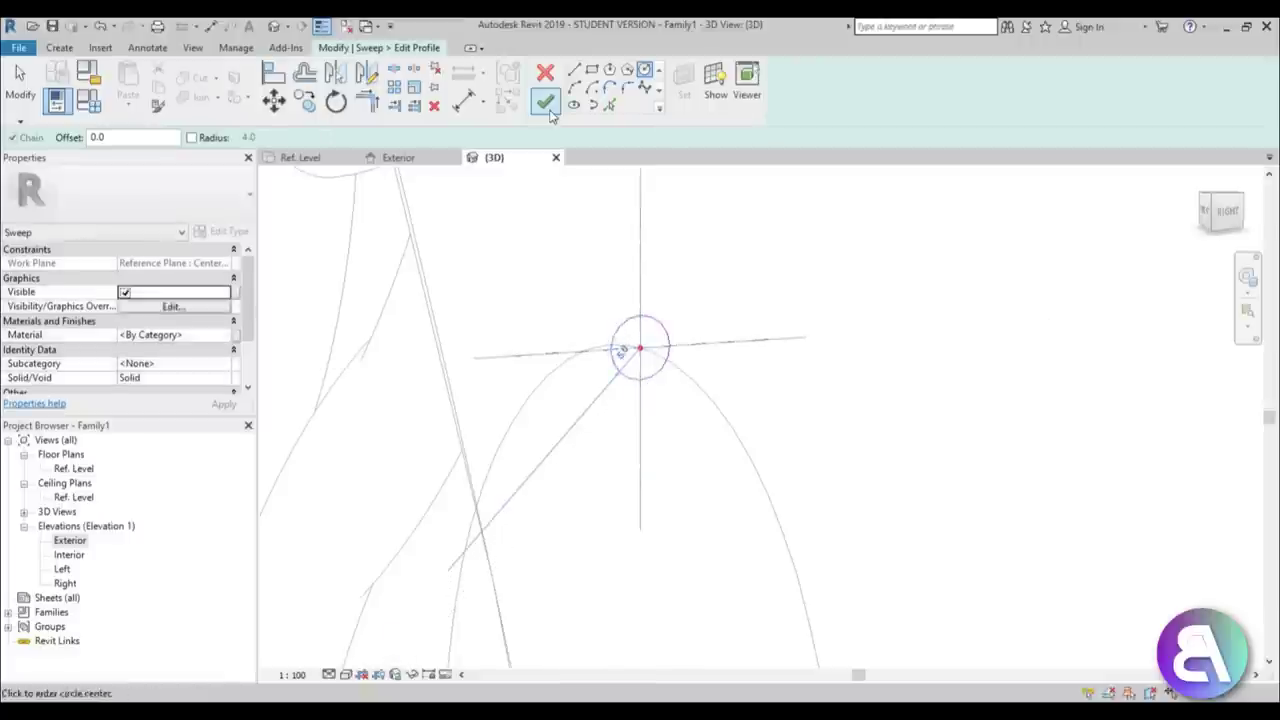
pyautogui.click(545, 101)
# Mirror the left ring and its quatrefoil tracery about the Center (Left/Right) reference plane
pyautogui.scroll(-5, 649, 376)
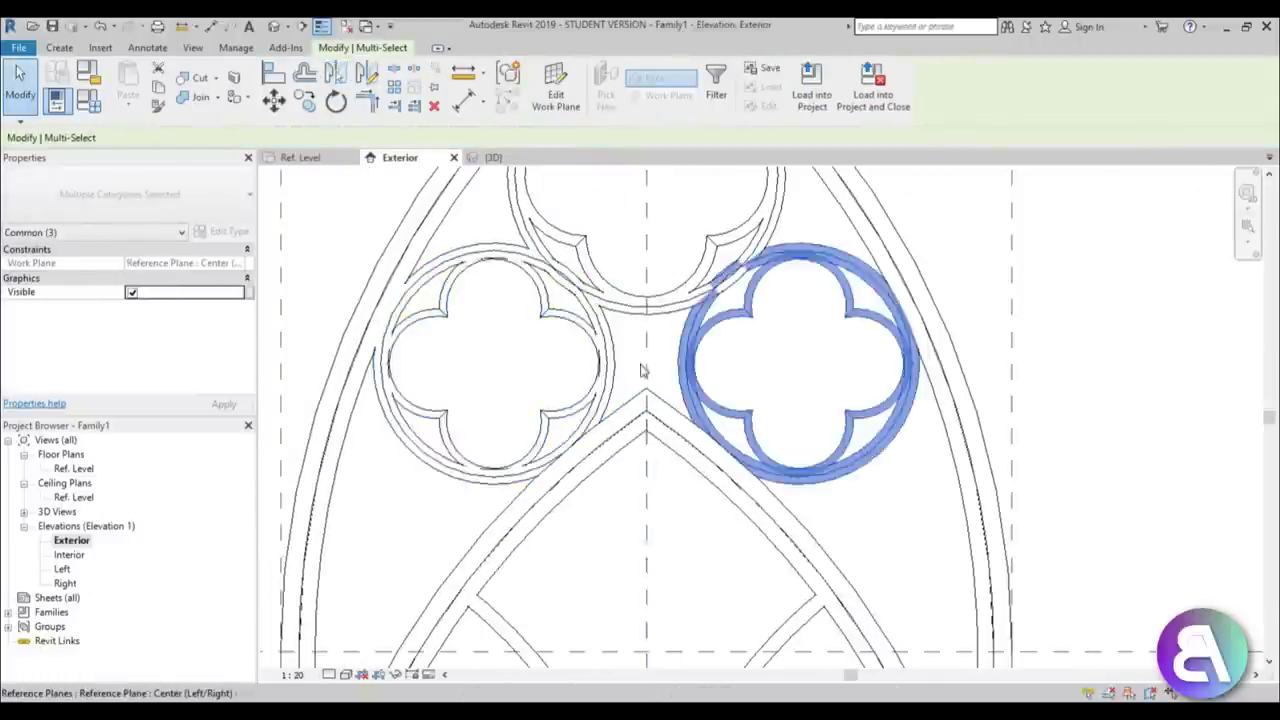
pyautogui.press('Escape')
# Inspect the whole window with its three quatrefoil rings in the Exterior elevation and from several angles in 3D
pyautogui.scroll(-6, 643, 370)
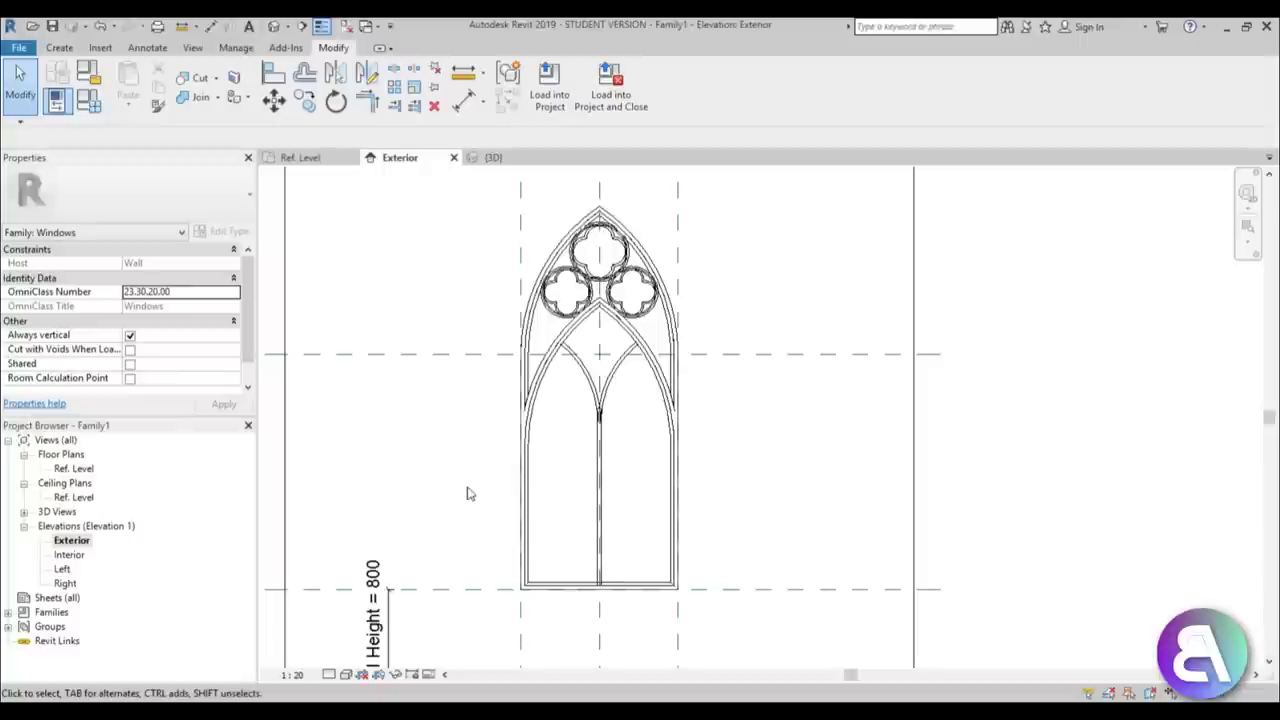
pyautogui.moveTo(440, 478); pyautogui.dragTo(450, 469, button='middle')
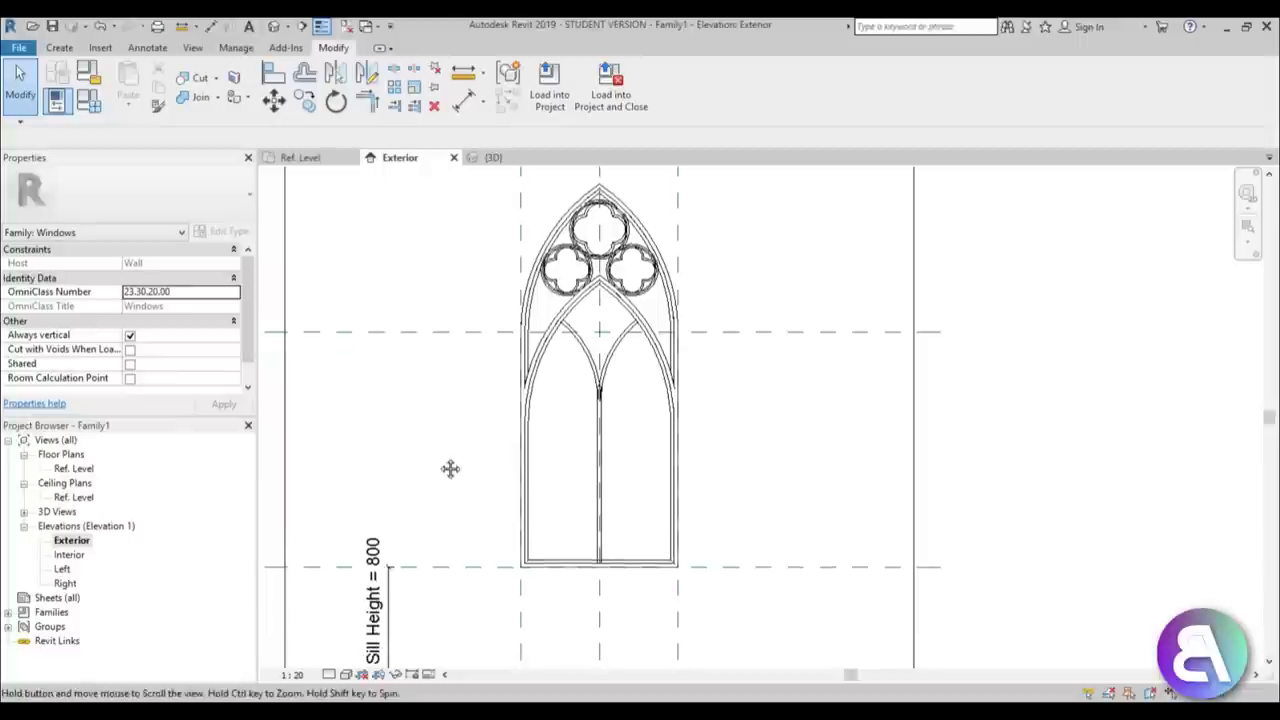
pyautogui.click(274, 27)
pyautogui.scroll(-4, 677, 363)
pyautogui.keyDown('shift'); pyautogui.moveTo(786, 466); pyautogui.dragTo(885, 648, button='middle'); pyautogui.keyUp('shift')
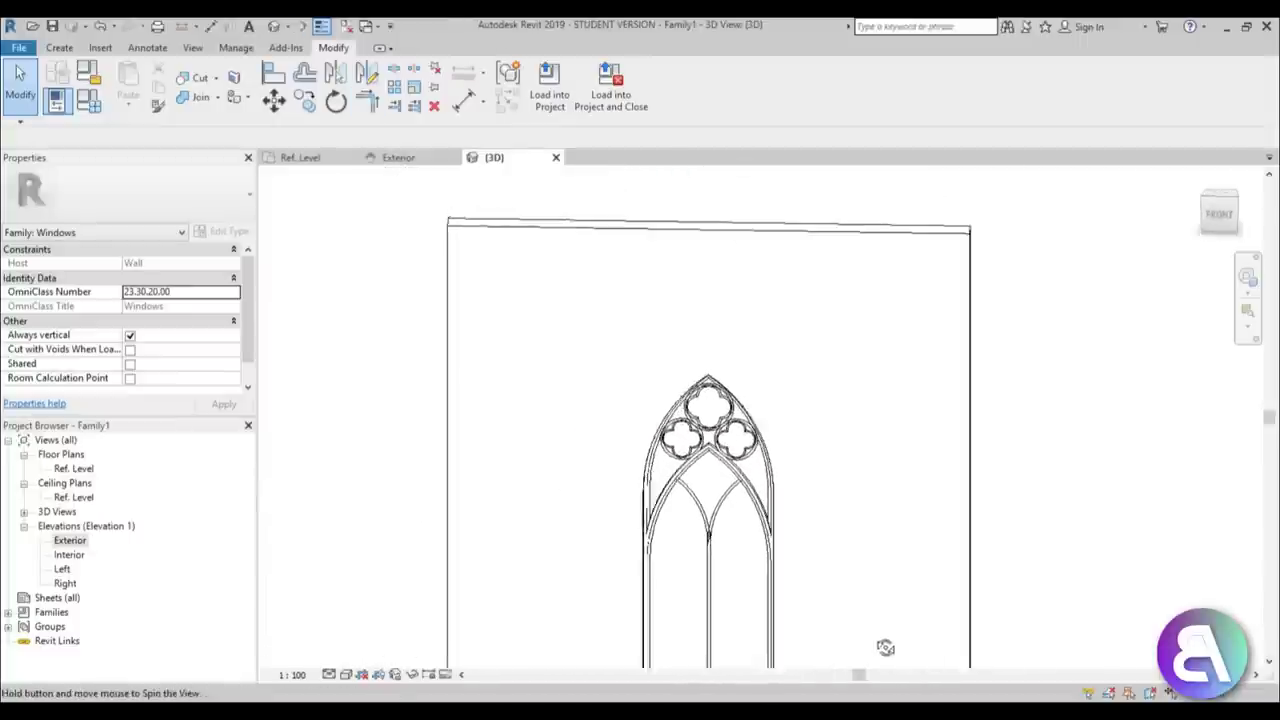
pyautogui.scroll(-4, 885, 648)
pyautogui.keyDown('shift'); pyautogui.moveTo(766, 446); pyautogui.dragTo(678, 393, button='middle'); pyautogui.keyUp('shift')
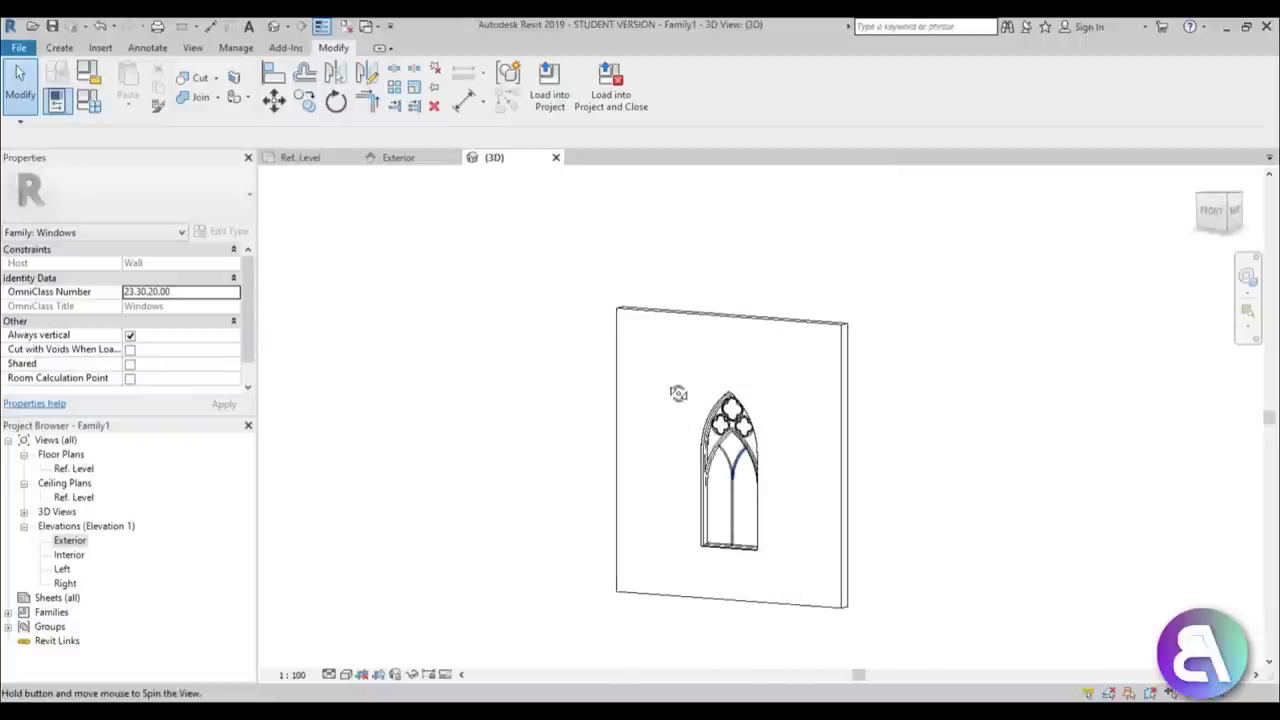
pyautogui.scroll(3, 728, 506)
pyautogui.moveTo(896, 505); pyautogui.dragTo(873, 532, button='middle')
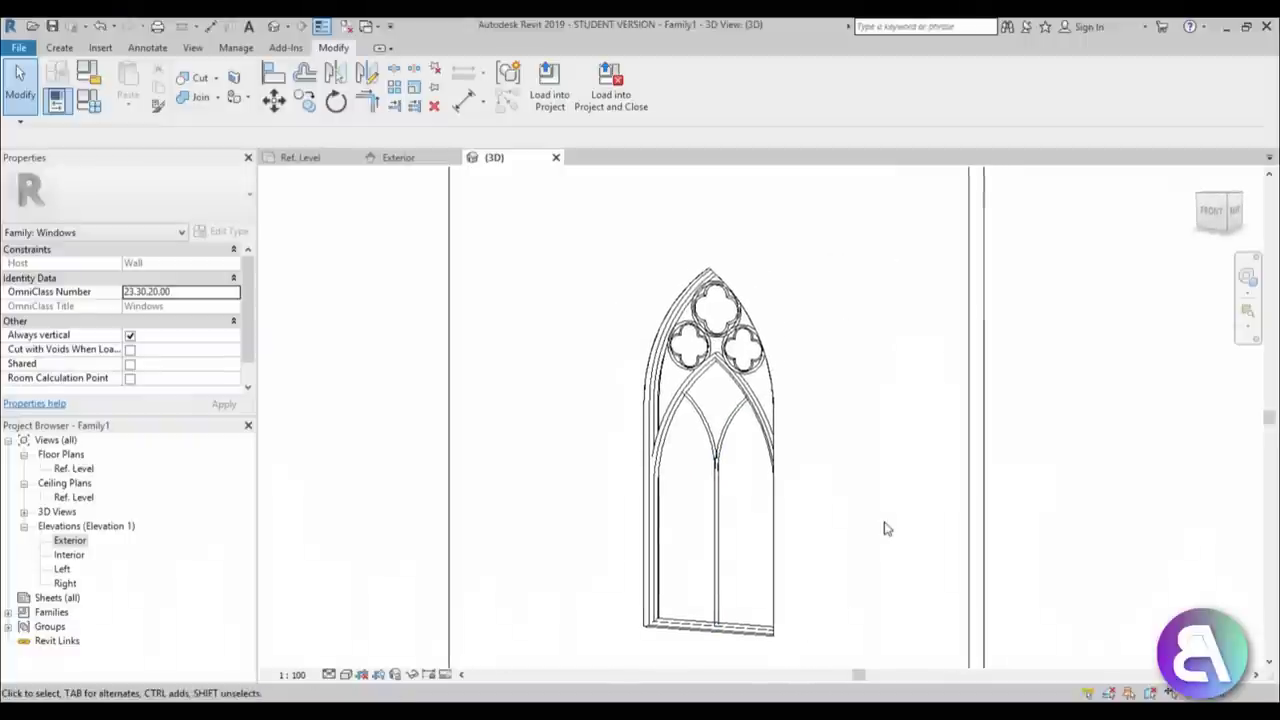